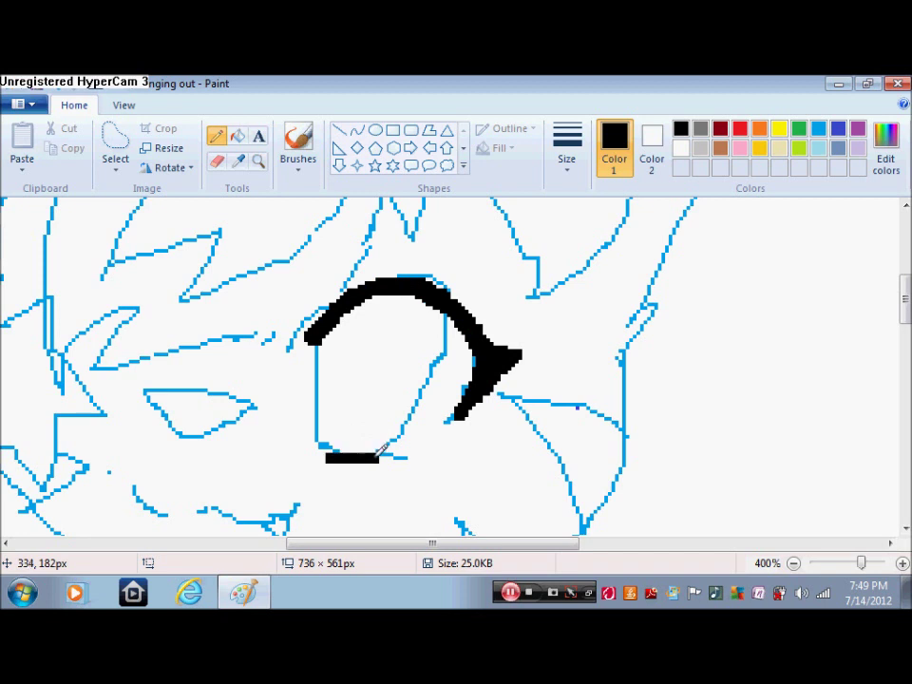
- Complete the large eye's outline and trace the triangular nose in black over the blue sketch with the Pencil
mouse_move(456, 304)
mouse_down()
mouse_move(387, 447)
mouse_move(326, 451)
mouse_move(321, 442)
mouse_move(319, 388)
mouse_move(317, 333)
mouse_up()
mouse_move(146, 387)
mouse_down()
mouse_move(239, 396)
mouse_move(242, 411)
mouse_move(206, 433)
mouse_move(176, 430)
mouse_move(138, 389)
mouse_up()
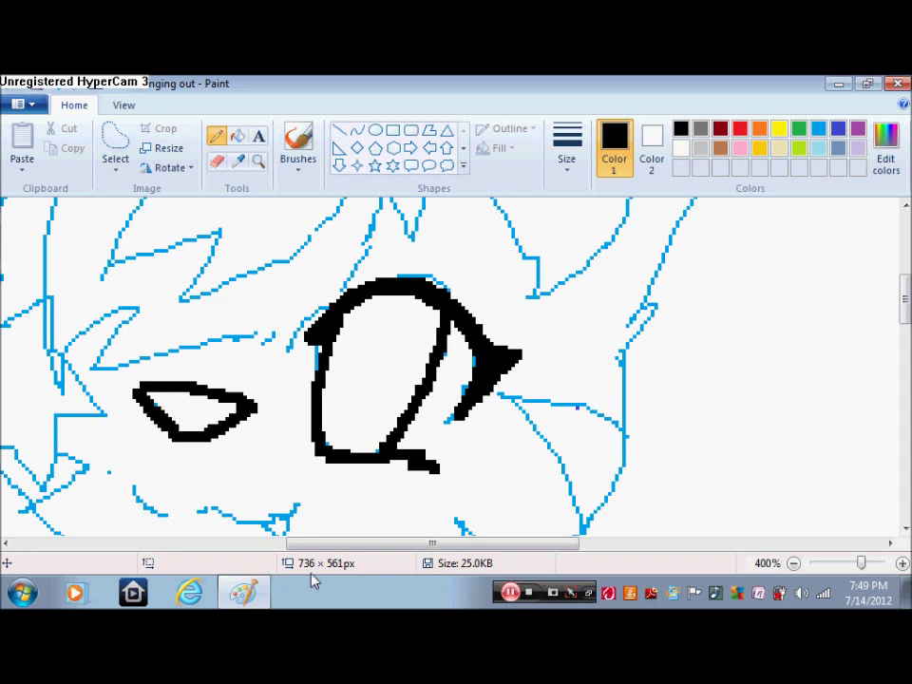
- Trace the face's left edge down to the chin and the short mouth lines in black
drag(330, 544, 233, 543)
mouse_move(294, 281)
mouse_down()
mouse_move(295, 225)
mouse_move(293, 283)
mouse_move(261, 321)
mouse_move(263, 408)
mouse_move(274, 460)
mouse_move(344, 525)
mouse_up()
drag(905, 318, 905, 350)
drag(373, 325, 549, 468)
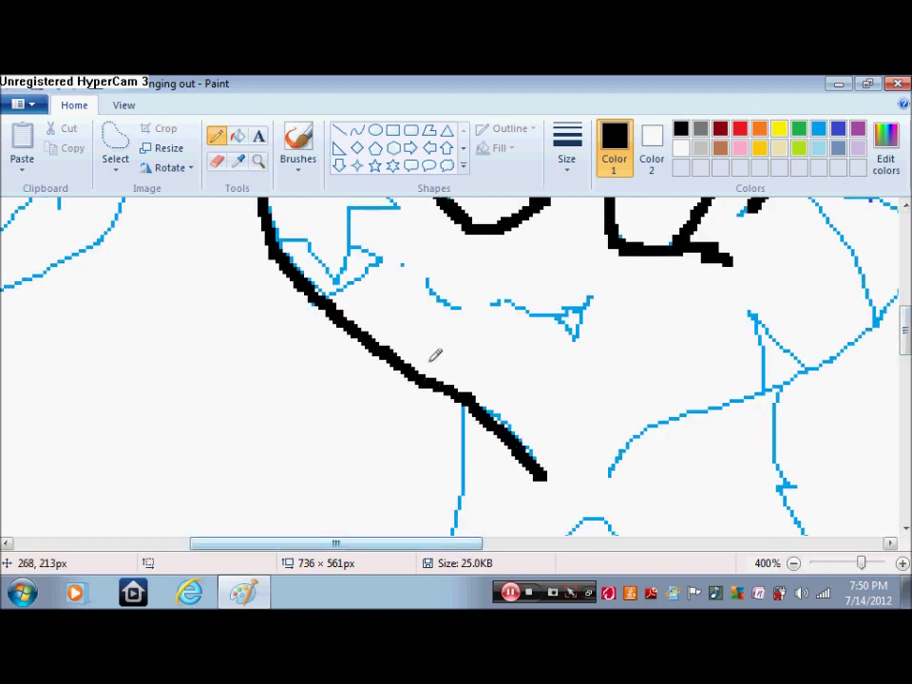
drag(417, 285, 465, 302)
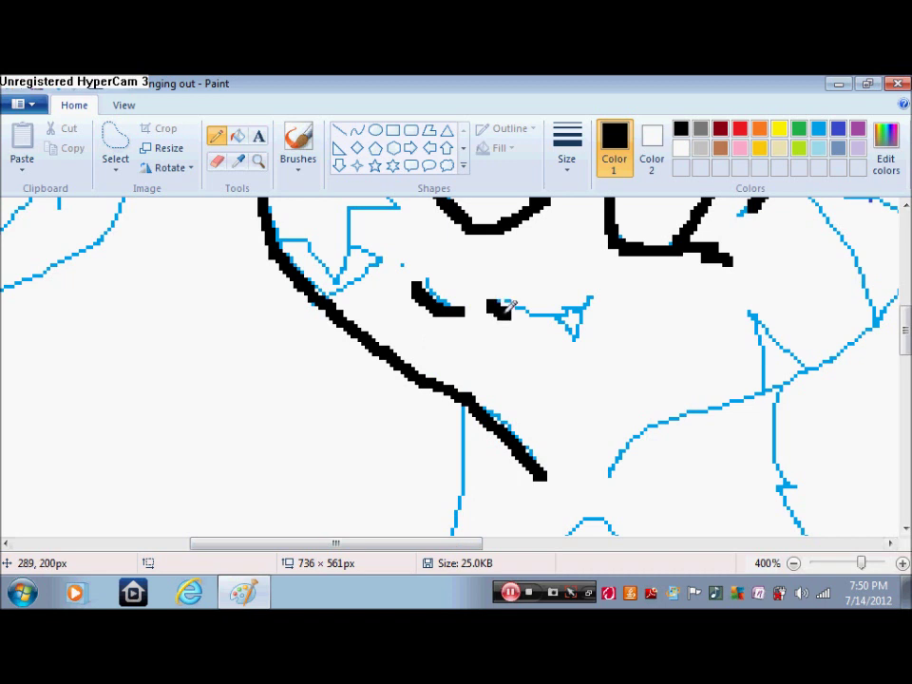
- Trace the right jaw line from the chin up along the cheek to the base of the right ear
drag(475, 543, 599, 544)
mouse_move(237, 473)
mouse_down()
mouse_move(299, 419)
mouse_move(424, 375)
mouse_move(494, 323)
mouse_move(526, 289)
mouse_move(556, 218)
mouse_up()
mouse_move(904, 327)
mouse_down()
mouse_move(905, 296)
mouse_move(905, 306)
mouse_up()
mouse_move(553, 395)
mouse_down()
mouse_move(570, 367)
mouse_move(549, 319)
mouse_move(577, 256)
mouse_up()
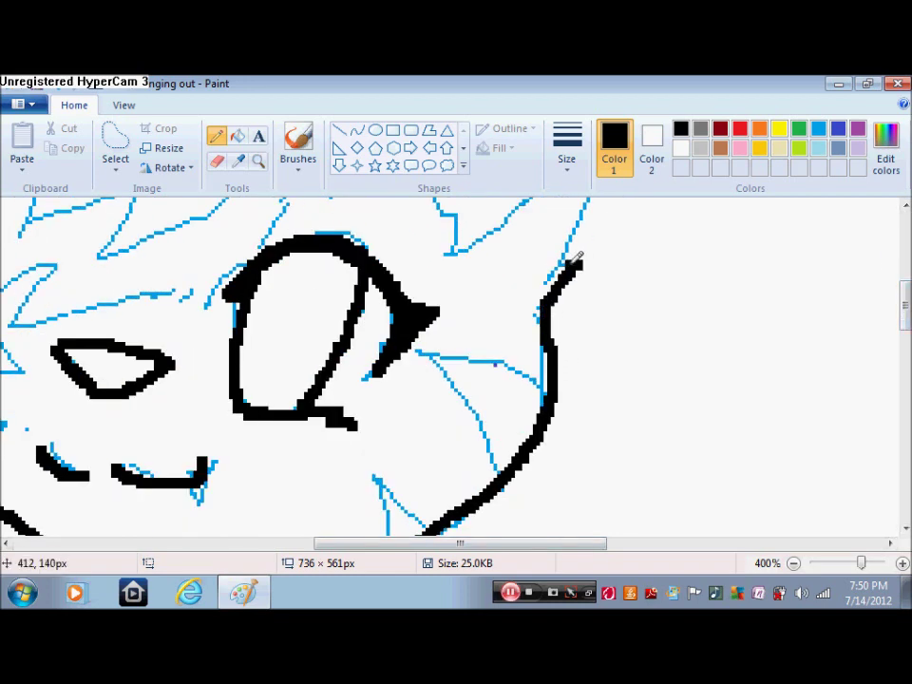
- Trace the spiky fringe over the face and the hair outline across the top of the head
drag(580, 543, 493, 545)
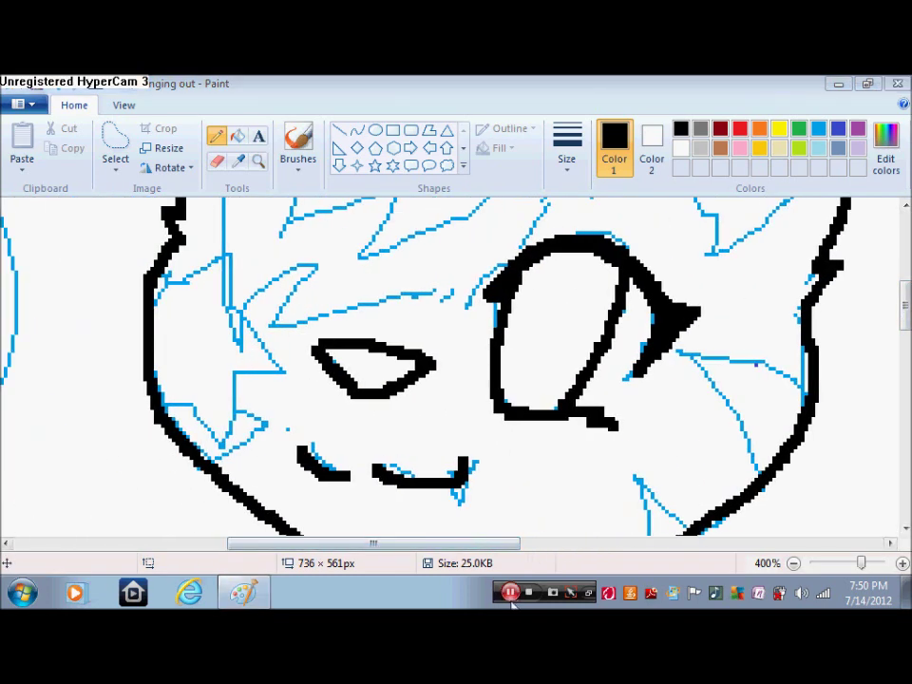
scroll(622, 302, up, 3)
mouse_move(601, 280)
mouse_down()
mouse_move(598, 380)
mouse_move(573, 323)
mouse_move(533, 416)
mouse_move(467, 468)
mouse_move(410, 488)
mouse_move(405, 472)
mouse_move(268, 493)
mouse_move(324, 424)
mouse_move(227, 503)
mouse_move(222, 404)
mouse_move(231, 357)
mouse_move(270, 268)
mouse_move(172, 341)
mouse_move(222, 252)
mouse_move(269, 225)
mouse_up()
scroll(836, 351, up, 2)
mouse_move(565, 318)
mouse_down()
mouse_move(499, 266)
mouse_move(448, 204)
mouse_move(480, 287)
mouse_move(437, 276)
mouse_move(354, 285)
mouse_move(261, 323)
mouse_up()
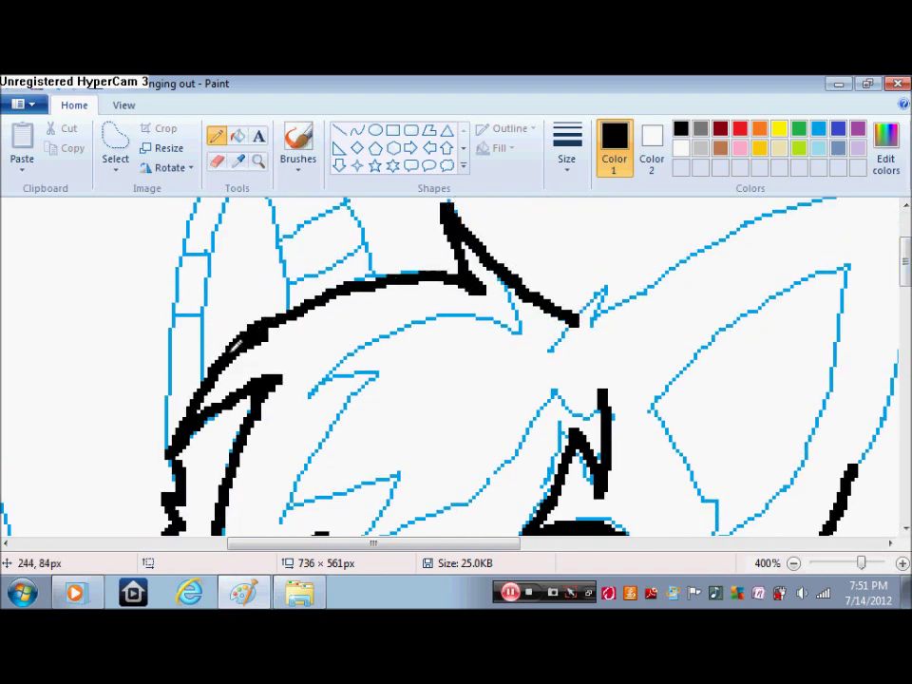
- Trace the right ear's outer outline from the hair up to its tip and back down to the cheek
drag(364, 567, 450, 562)
mouse_move(245, 323)
mouse_down()
mouse_move(295, 280)
mouse_move(287, 299)
mouse_move(466, 202)
mouse_up()
scroll(865, 274, up, 3)
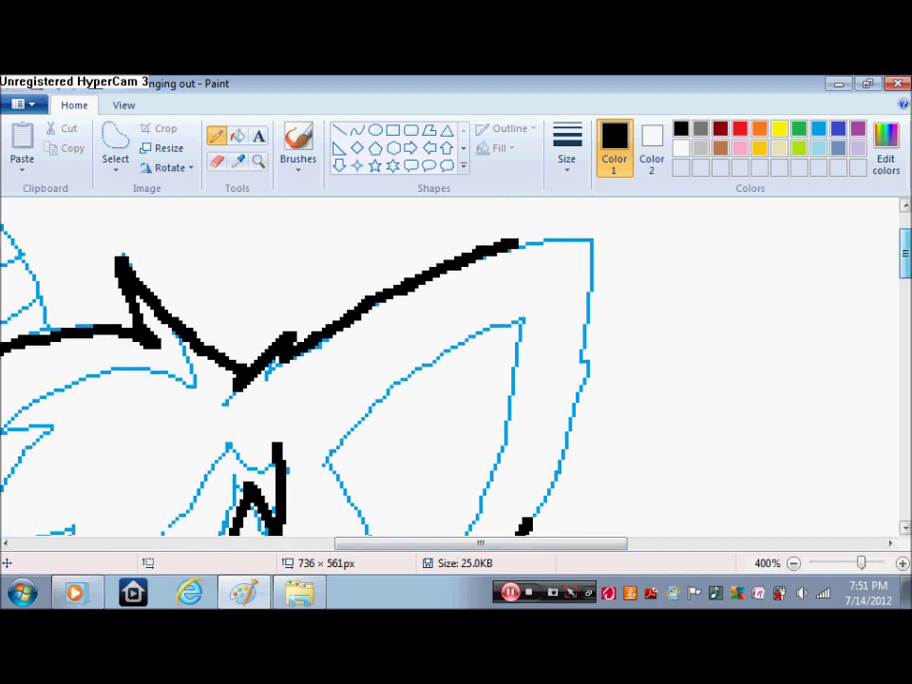
scroll(865, 273, down, 2)
mouse_move(566, 191)
mouse_down()
mouse_move(586, 295)
mouse_move(565, 401)
mouse_move(535, 478)
mouse_up()
- Trace the jagged inner hair strands inside the fringe in black
drag(474, 543, 379, 566)
drag(905, 266, 904, 279)
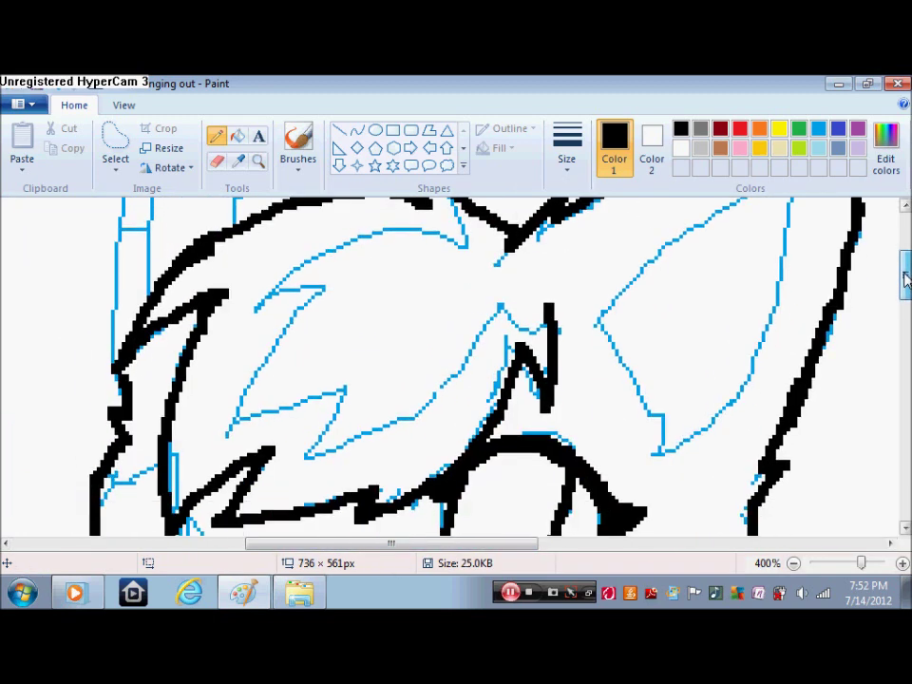
mouse_move(525, 325)
mouse_down()
mouse_move(463, 372)
mouse_move(418, 411)
mouse_move(337, 451)
mouse_move(336, 410)
mouse_move(230, 433)
mouse_move(301, 310)
mouse_move(309, 282)
mouse_move(281, 276)
mouse_move(334, 255)
mouse_move(472, 236)
mouse_up()
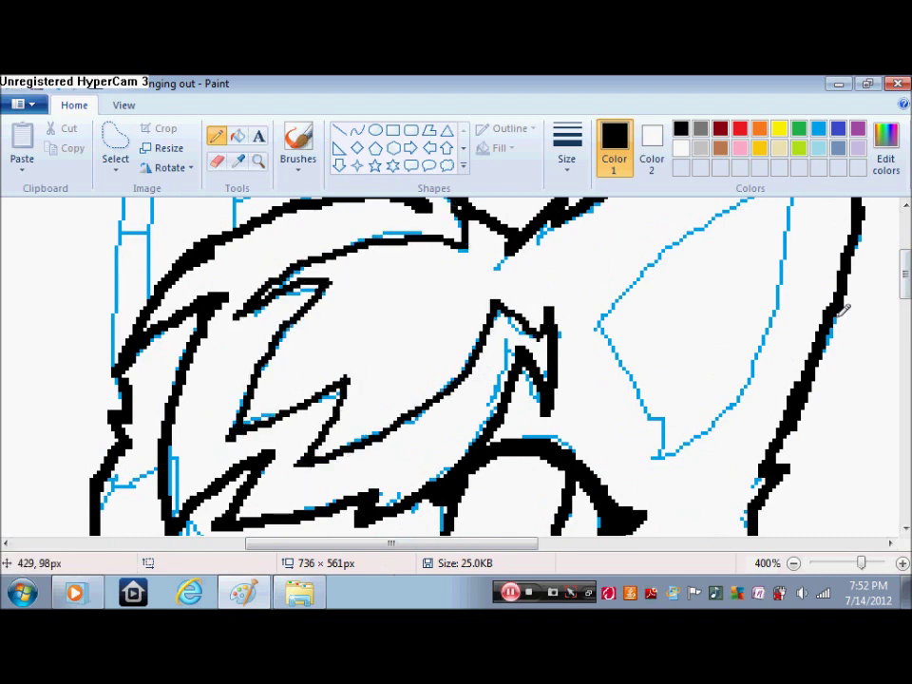
- Trace the jagged markings along both cheeks, switching the pencil to a thicker line after the first left-cheek strokes
drag(904, 285, 904, 315)
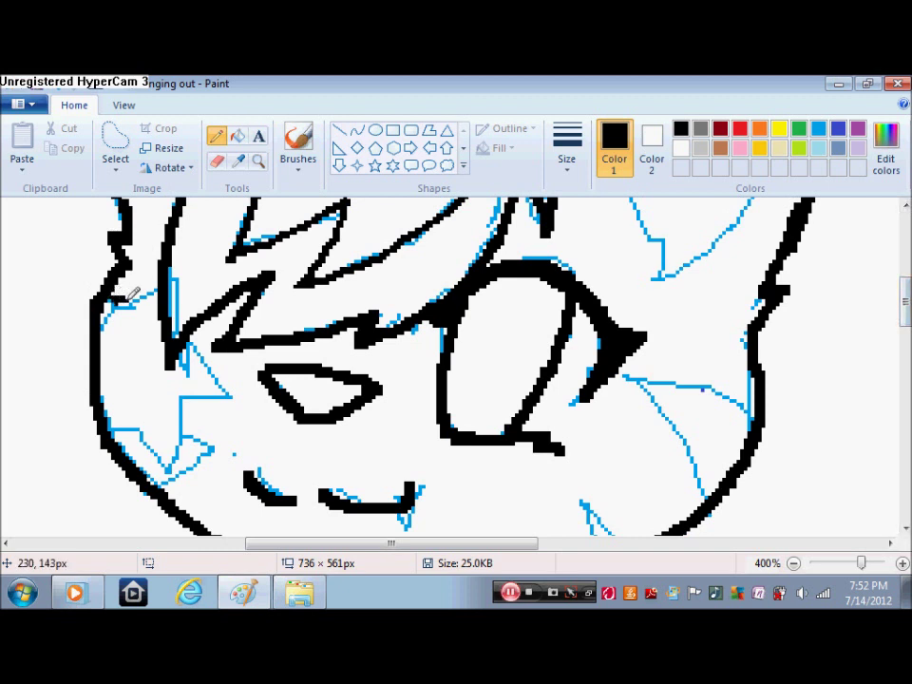
mouse_move(203, 340)
mouse_down()
mouse_move(236, 403)
mouse_move(188, 395)
mouse_move(175, 464)
mouse_move(137, 432)
mouse_move(105, 428)
mouse_up()
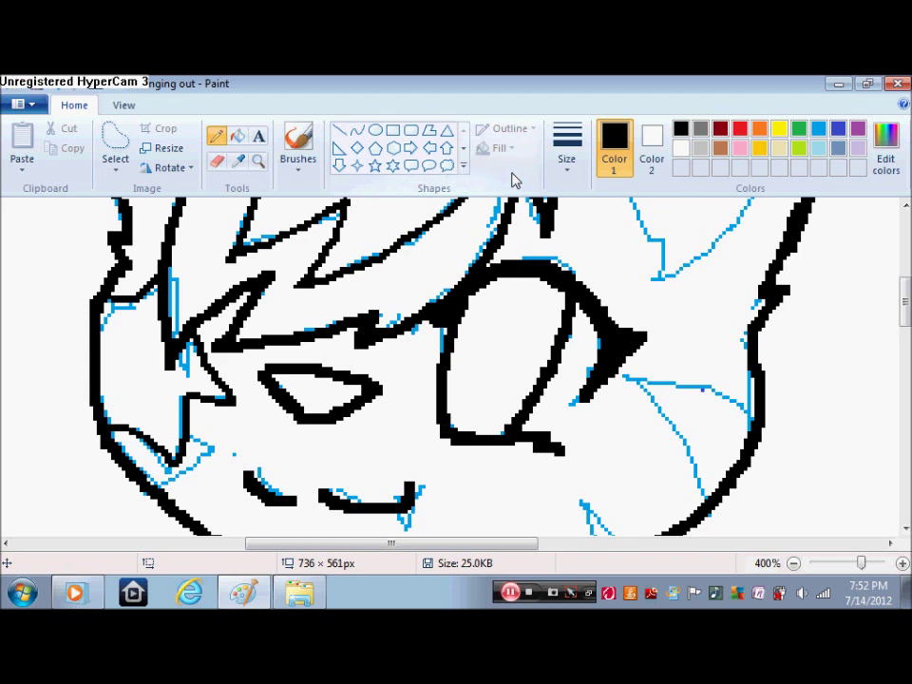
click(561, 171)
click(607, 267)
mouse_move(716, 496)
mouse_down()
mouse_move(675, 426)
mouse_move(640, 382)
mouse_move(753, 401)
mouse_up()
scroll(622, 403, down, 3)
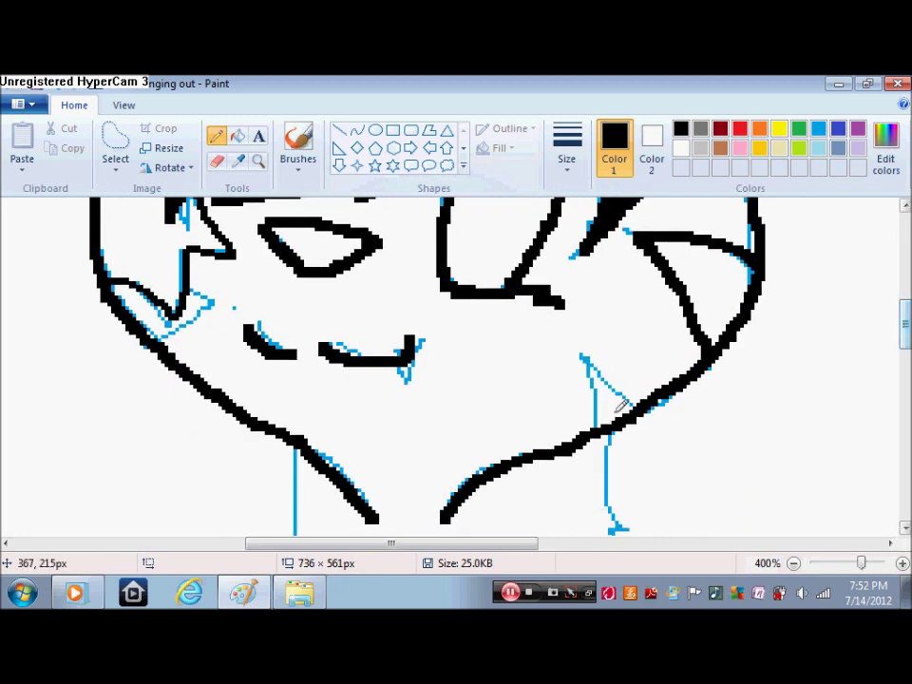
mouse_move(638, 404)
mouse_down()
mouse_move(587, 361)
mouse_move(587, 415)
mouse_up()
mouse_move(195, 283)
mouse_down()
mouse_move(213, 306)
mouse_move(174, 327)
mouse_up()
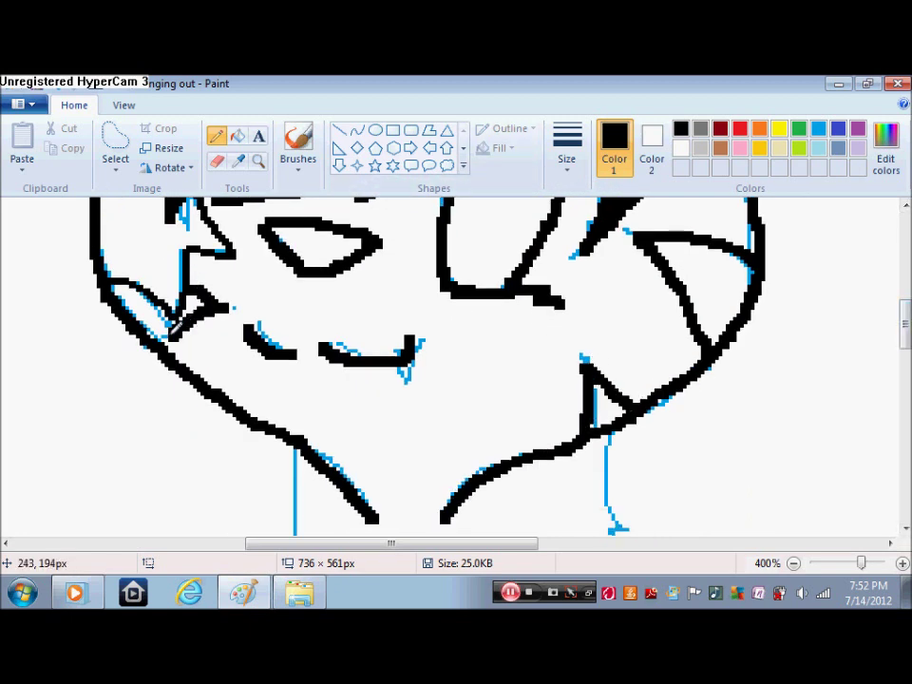
- Trace the inner outline of the right ear in black
scroll(859, 315, up, 6)
mouse_move(662, 461)
mouse_down()
mouse_move(736, 399)
mouse_move(792, 271)
mouse_move(800, 192)
mouse_move(748, 205)
mouse_move(682, 243)
mouse_move(595, 315)
mouse_move(658, 425)
mouse_up()
- Trace the outer and inner outlines of the tall left ear down to the hair
drag(905, 276, 898, 248)
mouse_move(327, 418)
mouse_down()
mouse_move(269, 273)
mouse_move(201, 199)
mouse_move(133, 418)
mouse_move(119, 534)
mouse_up()
drag(434, 542, 380, 570)
scroll(370, 325, down, 3)
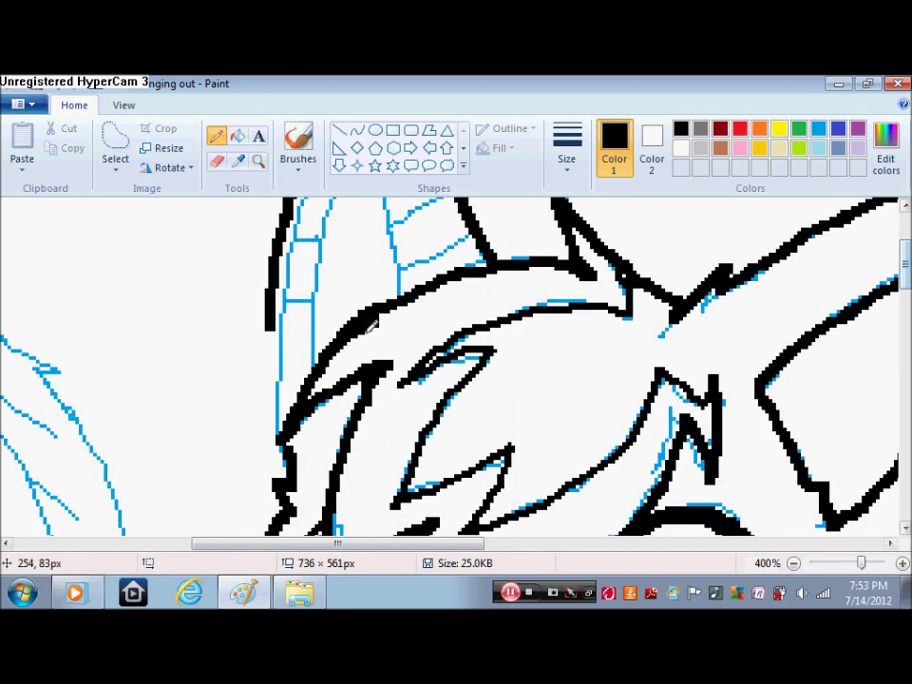
drag(270, 320, 285, 471)
drag(905, 283, 906, 268)
mouse_move(411, 395)
mouse_down()
mouse_move(404, 342)
mouse_move(366, 247)
mouse_move(320, 350)
mouse_move(308, 465)
mouse_up()
- Switch to a thinner pencil line and trace the bands crossing both sides of the left ear
click(567, 152)
click(584, 205)
drag(387, 255, 437, 225)
drag(396, 310, 461, 281)
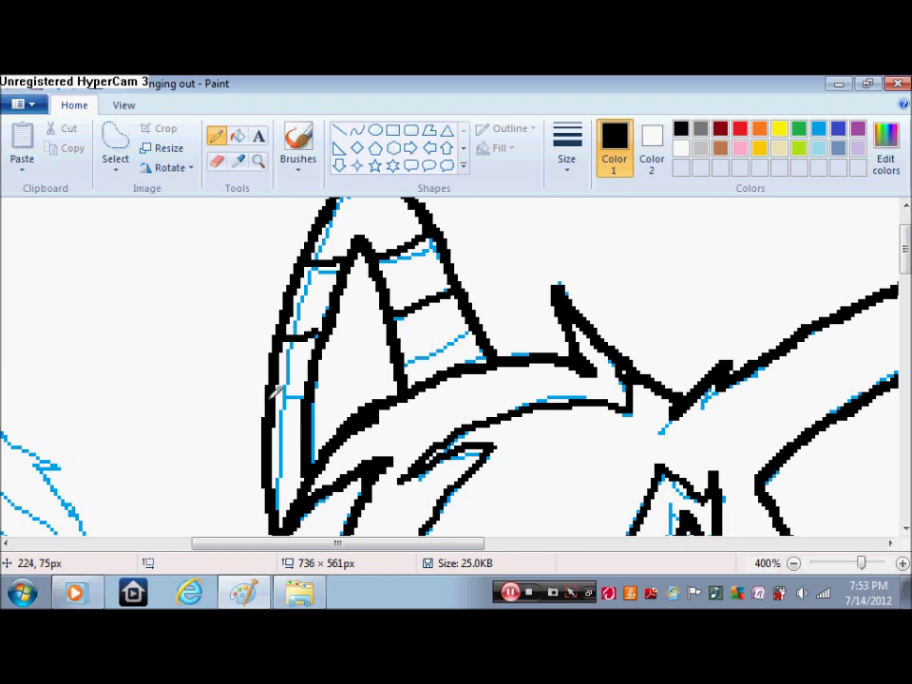
drag(403, 360, 460, 336)
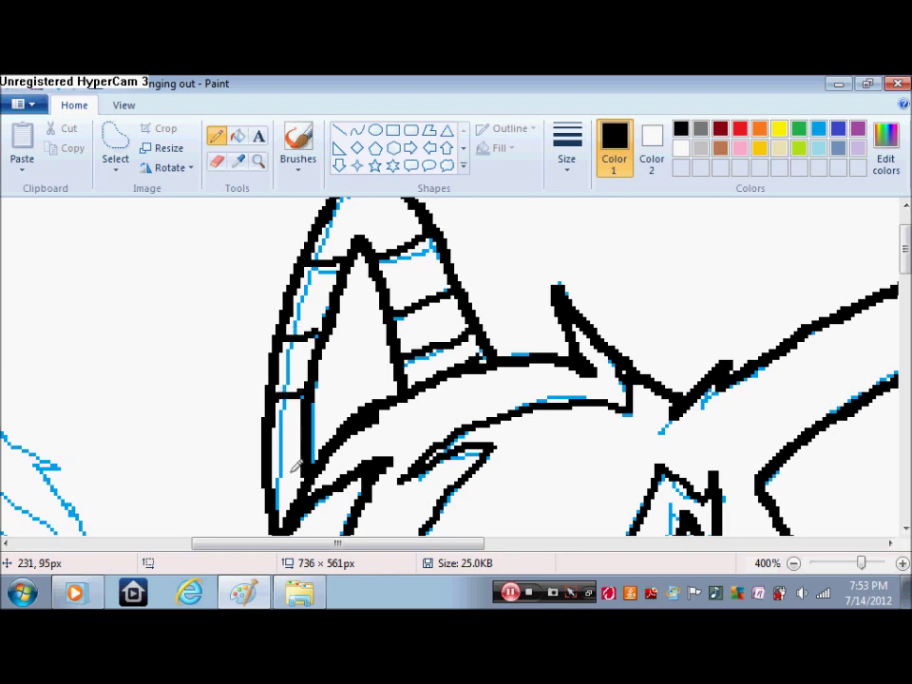
- Trace the left and right edges of the neck below the head
drag(907, 264, 889, 367)
drag(773, 254, 815, 443)
mouse_move(472, 261)
mouse_down()
mouse_move(423, 516)
mouse_move(466, 549)
mouse_up()
- Trace the upper edges of the right foreleg and the body line beside it
drag(904, 349, 904, 391)
drag(492, 205, 483, 385)
mouse_move(905, 388)
mouse_down()
mouse_move(905, 362)
mouse_move(905, 370)
mouse_up()
mouse_move(653, 275)
mouse_down()
mouse_move(692, 489)
mouse_move(736, 505)
mouse_up()
drag(670, 451, 656, 532)
- Continue both edges of the right foreleg down to the top of its paw
drag(904, 375, 904, 424)
drag(655, 220, 630, 367)
drag(481, 285, 448, 487)
mouse_move(906, 427)
mouse_down()
mouse_move(896, 486)
mouse_move(896, 454)
mouse_up()
drag(634, 243, 593, 518)
drag(449, 378, 435, 472)
- Trace the right front paw's outline in black, including its top edge, toes and underside
scroll(847, 442, down, 3)
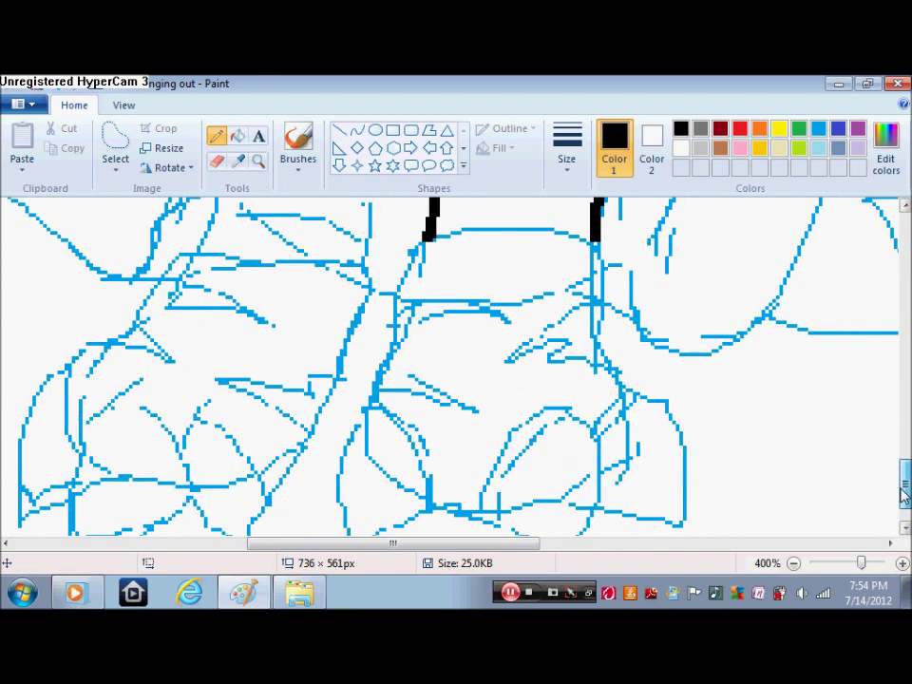
mouse_move(421, 242)
mouse_down()
mouse_move(545, 226)
mouse_move(611, 267)
mouse_move(603, 336)
mouse_move(629, 382)
mouse_move(684, 433)
mouse_up()
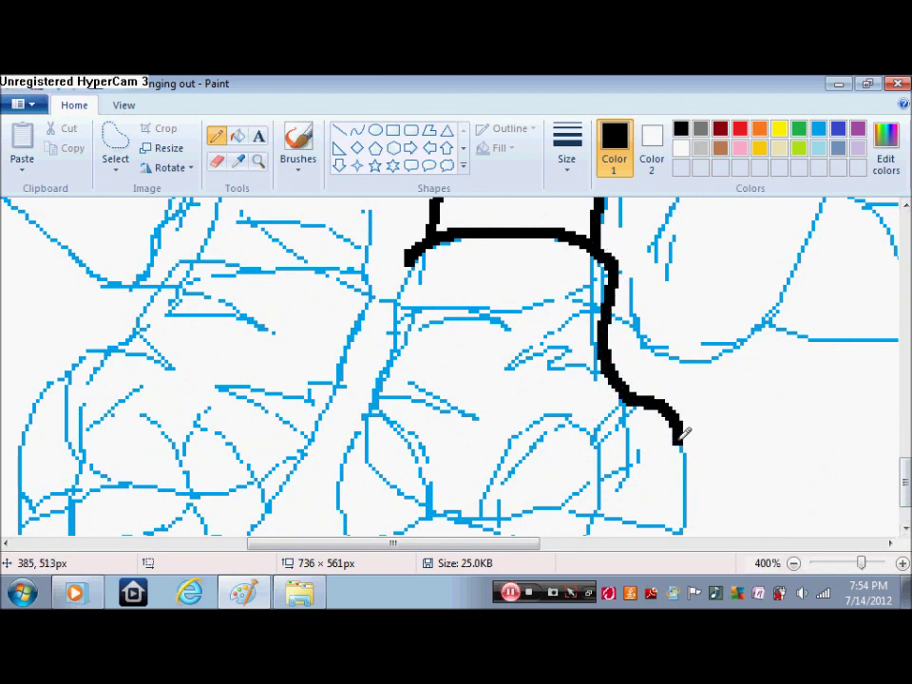
mouse_move(410, 252)
mouse_down()
mouse_move(331, 498)
mouse_move(340, 532)
mouse_up()
scroll(397, 516, down, 2)
mouse_move(364, 467)
mouse_down()
mouse_move(430, 435)
mouse_move(564, 471)
mouse_move(592, 441)
mouse_move(606, 385)
mouse_move(573, 340)
mouse_up()
mouse_move(682, 353)
mouse_down()
mouse_move(685, 452)
mouse_move(617, 441)
mouse_up()
- Trace the diagonal line across the left foreleg's upper part and extend the body curve beside the right foreleg
mouse_move(905, 518)
mouse_down()
mouse_move(902, 390)
mouse_move(898, 422)
mouse_up()
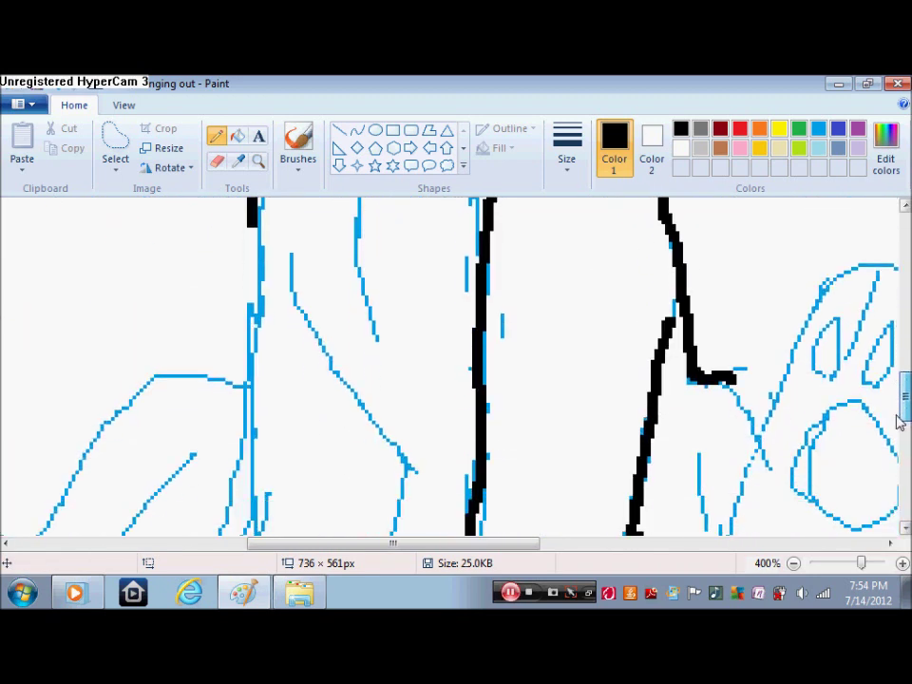
mouse_move(285, 252)
mouse_down()
mouse_move(391, 431)
mouse_move(423, 467)
mouse_up()
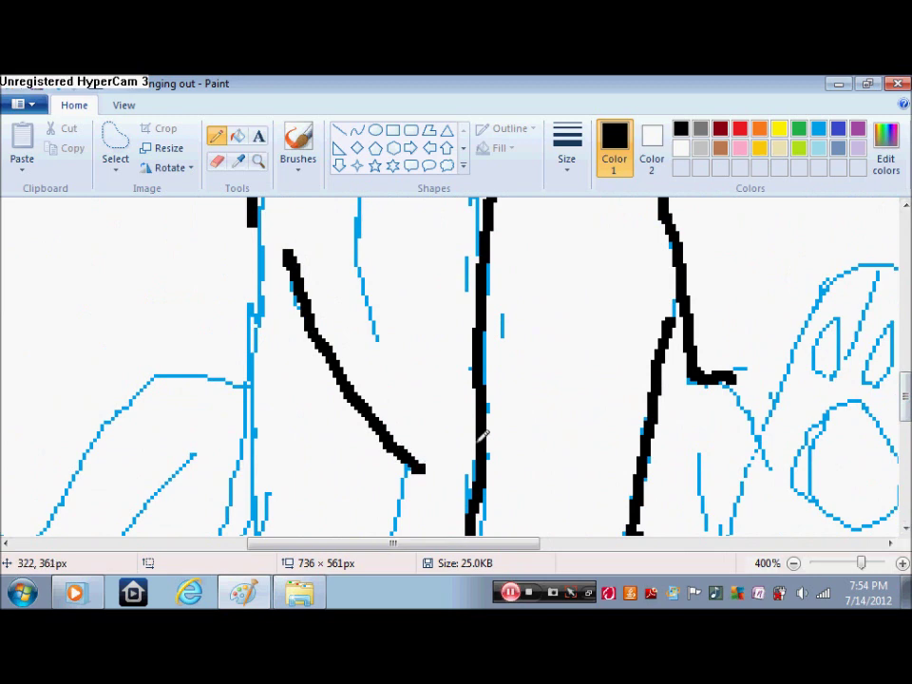
drag(731, 378, 762, 418)
- Trace the left front paw's outline and toes, erasing the excess line that crosses the outer toes
drag(907, 408, 908, 477)
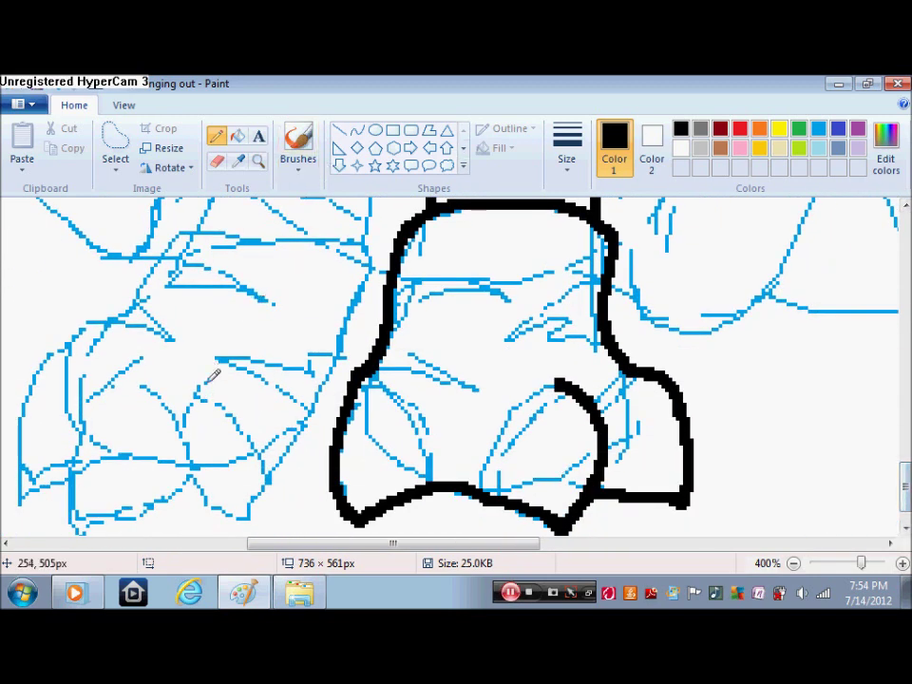
mouse_move(187, 380)
mouse_down()
mouse_move(157, 510)
mouse_move(251, 489)
mouse_up()
mouse_move(128, 312)
mouse_down()
mouse_move(10, 394)
mouse_move(65, 458)
mouse_up()
mouse_move(107, 346)
mouse_down()
mouse_move(35, 496)
mouse_move(86, 513)
mouse_move(149, 485)
mouse_up()
click(216, 162)
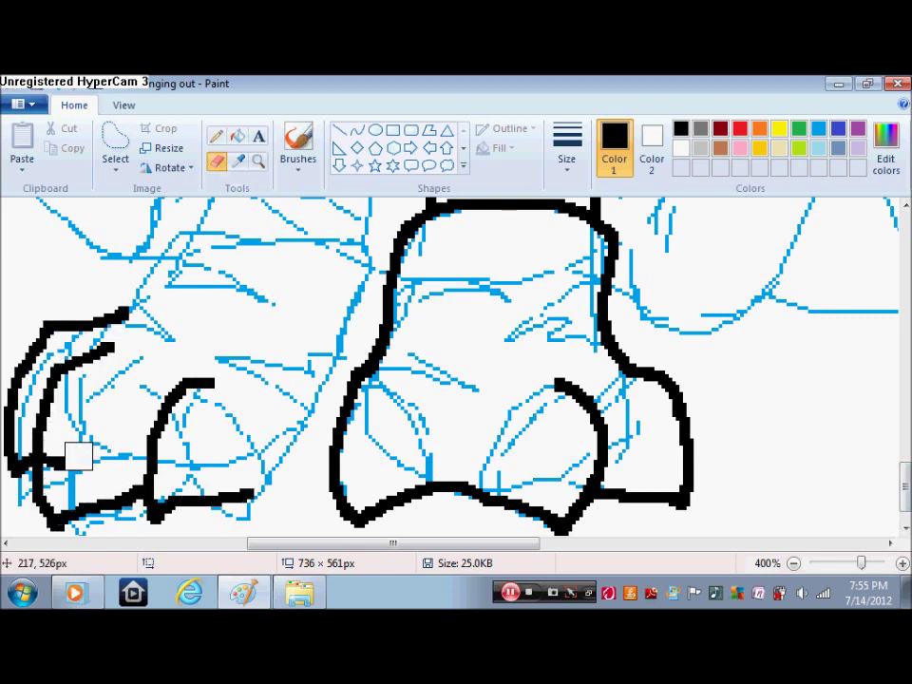
click(217, 138)
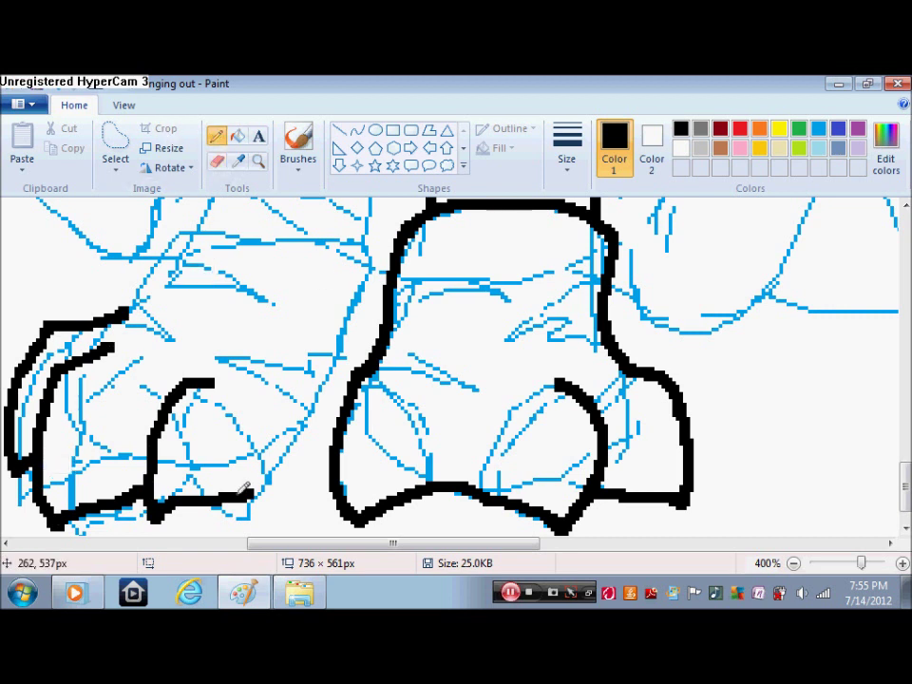
mouse_move(124, 308)
mouse_down()
mouse_move(161, 238)
mouse_move(228, 209)
mouse_move(371, 241)
mouse_move(309, 409)
mouse_move(254, 489)
mouse_up()
- Switch to a thinner pencil line and trace the curved inner line on the chest
drag(905, 480, 906, 370)
click(566, 152)
click(604, 265)
mouse_move(328, 510)
mouse_down()
mouse_move(362, 317)
mouse_move(433, 323)
mouse_move(472, 416)
mouse_move(465, 423)
mouse_up()
- Switch back to a thicker pencil line and trace the left foreleg's long outer edge
click(566, 152)
click(585, 207)
drag(905, 366, 898, 389)
drag(253, 201, 255, 505)
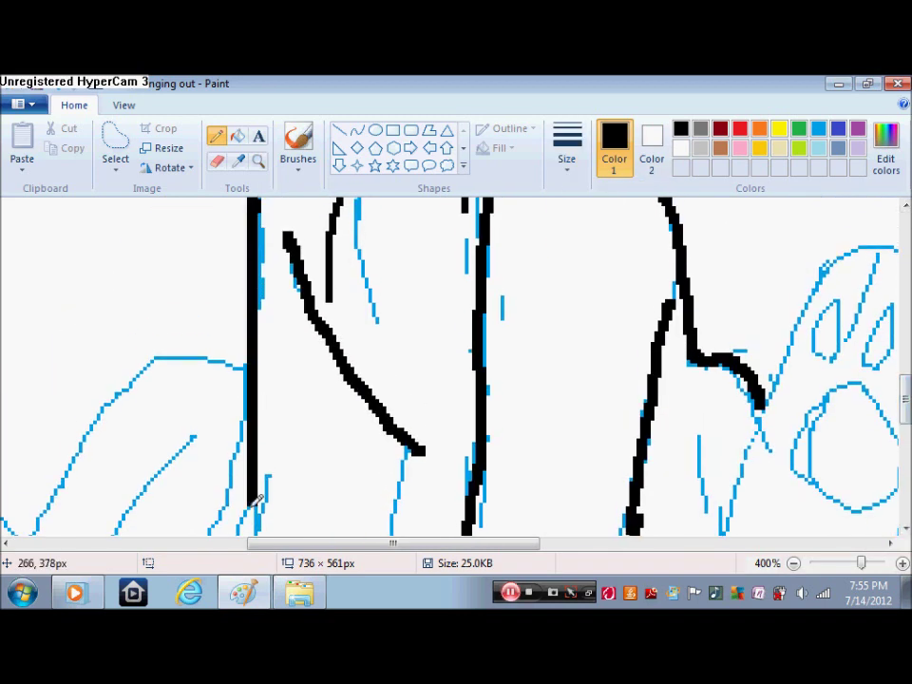
- Trace both edges of the lower left foreleg down to its paw, redoing the first inner-edge stroke
scroll(525, 292, down, 5)
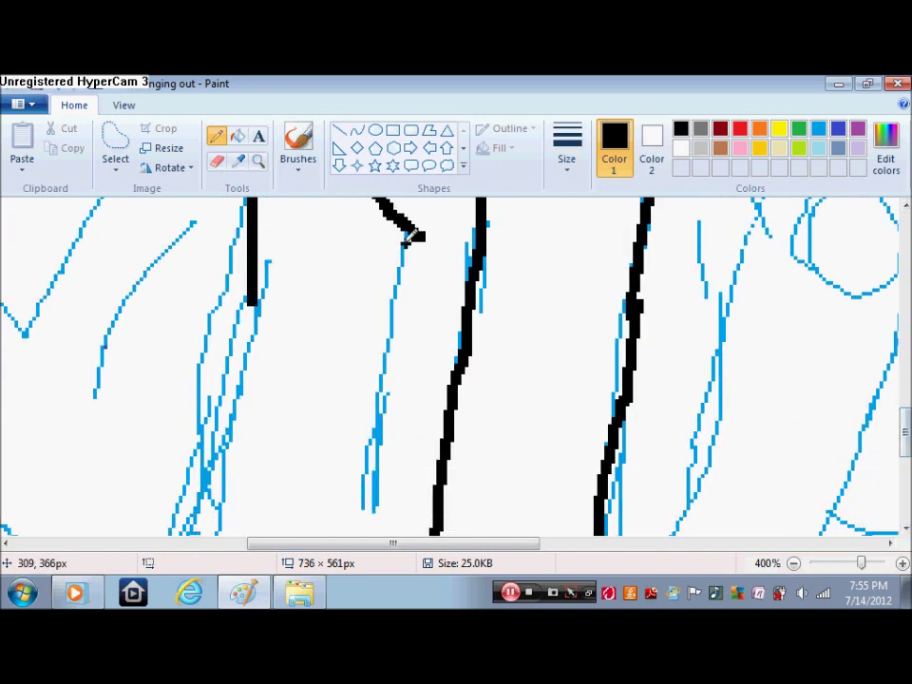
drag(409, 240, 364, 372)
key(ctrl+z)
drag(408, 239, 367, 504)
drag(249, 304, 222, 509)
scroll(903, 456, down, 6)
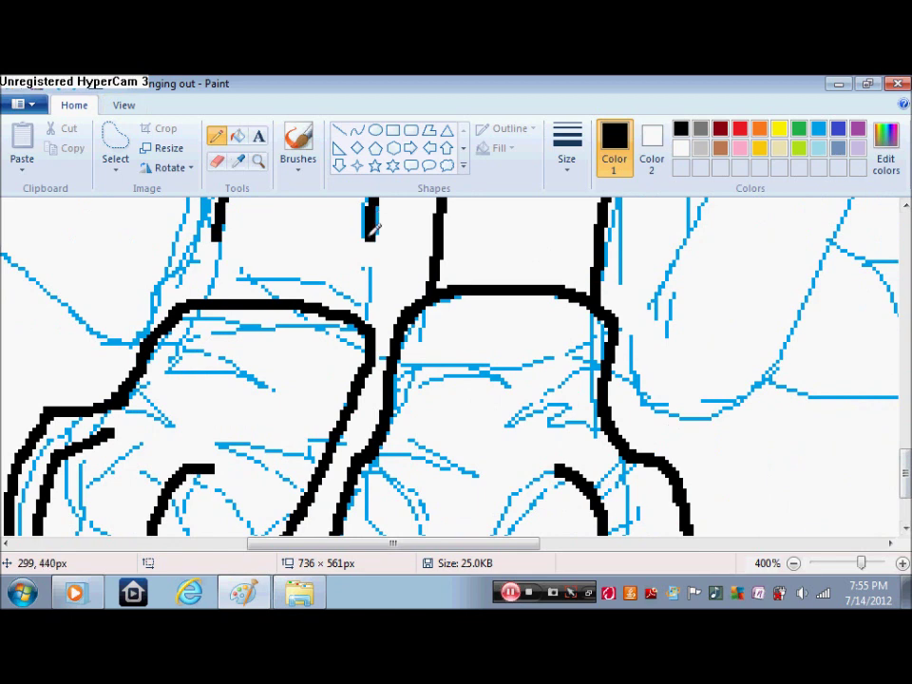
drag(373, 230, 366, 314)
drag(213, 228, 204, 276)
- Switch to a thinner pencil line and trace the curved toe details on the left front paw
drag(346, 543, 236, 545)
click(567, 152)
click(596, 242)
scroll(760, 437, down, 3)
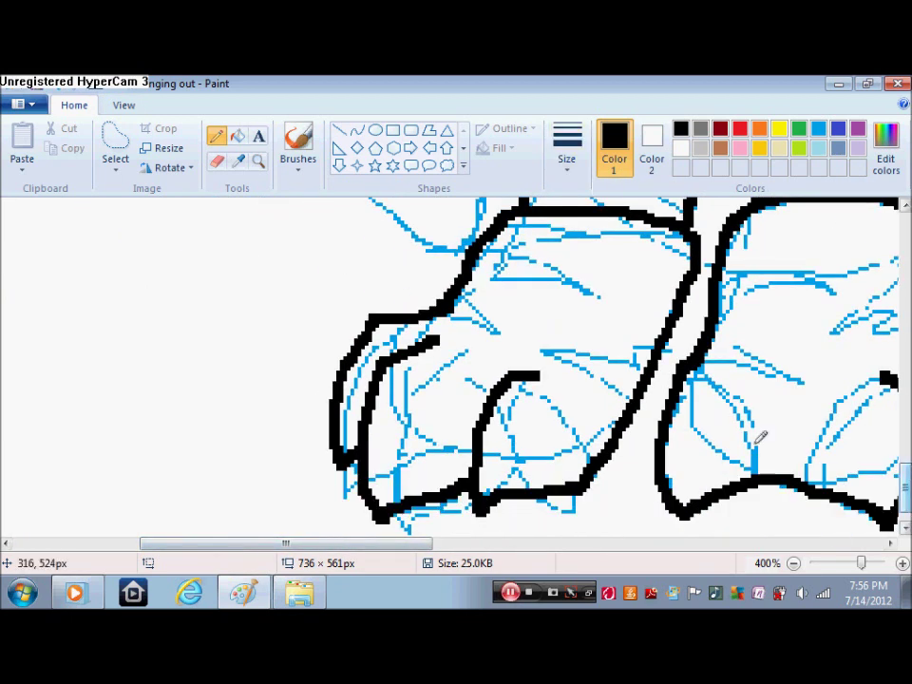
drag(524, 372, 549, 494)
drag(551, 381, 587, 451)
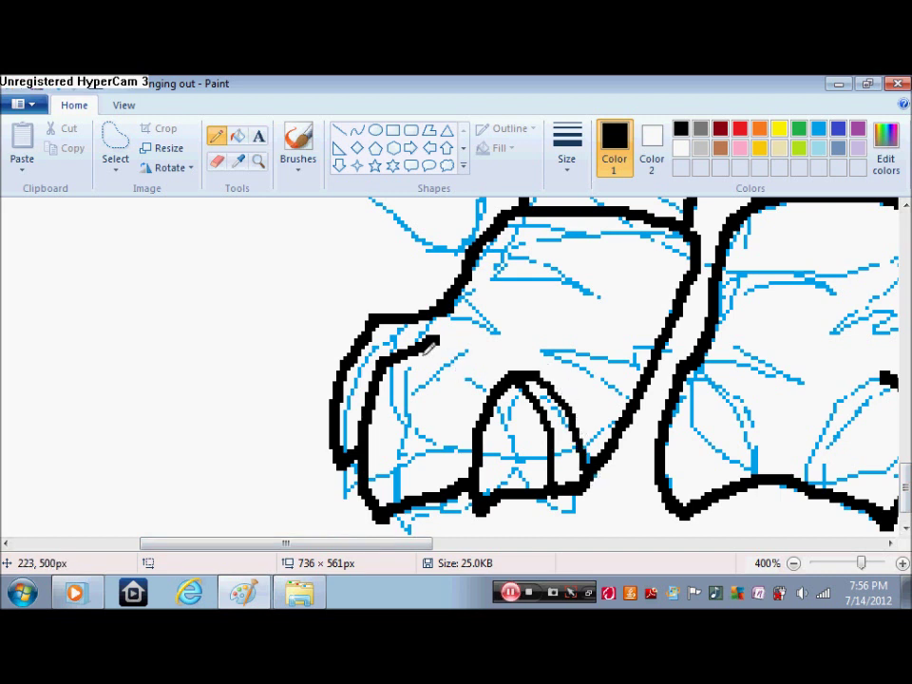
drag(429, 347, 470, 390)
drag(439, 337, 497, 352)
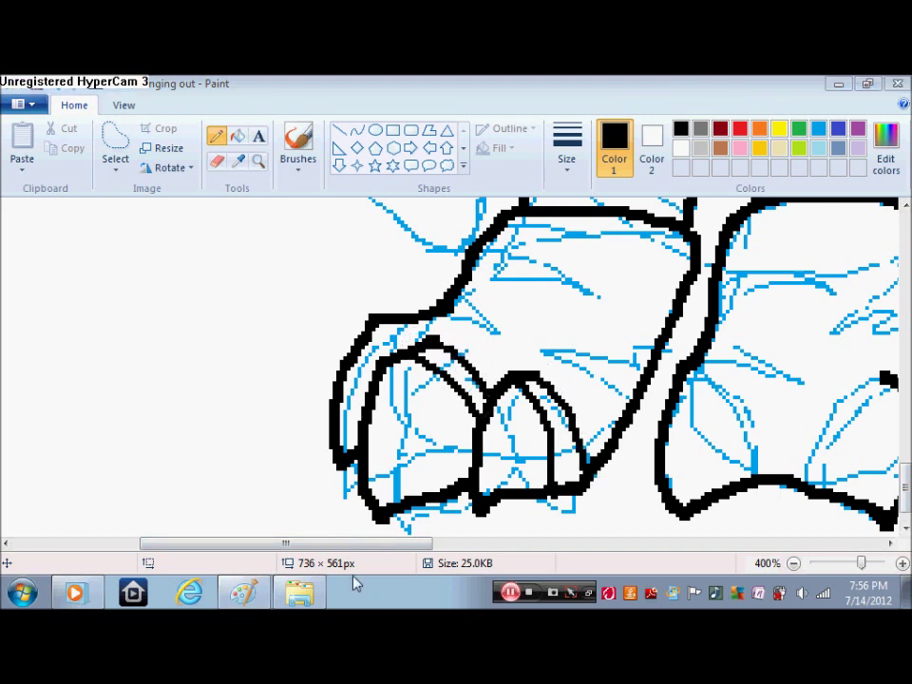
drag(390, 360, 382, 314)
- Trace the jagged fur creases on both sides of the left front paw
mouse_move(632, 391)
mouse_down()
mouse_move(563, 351)
mouse_move(639, 377)
mouse_up()
drag(600, 325, 662, 335)
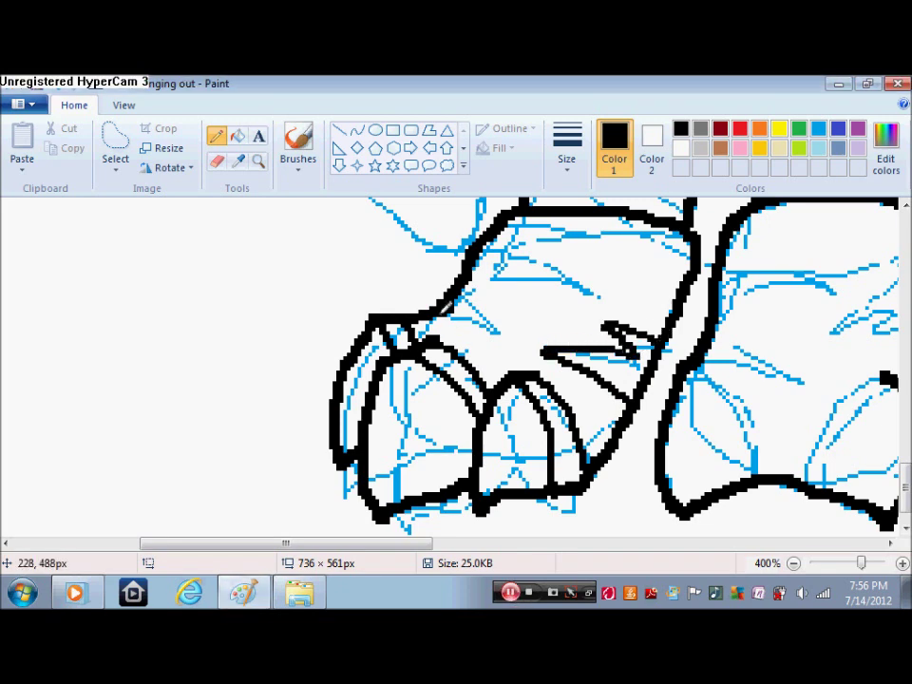
drag(447, 304, 498, 334)
drag(477, 258, 589, 280)
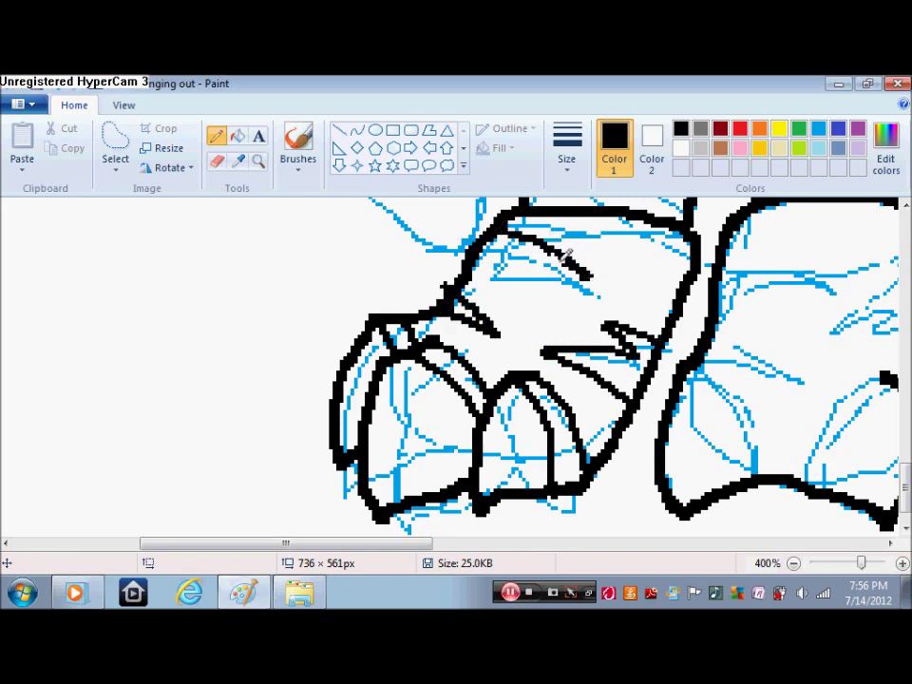
- Trace the double curved toe lines on the right front paw in black
drag(421, 562, 549, 564)
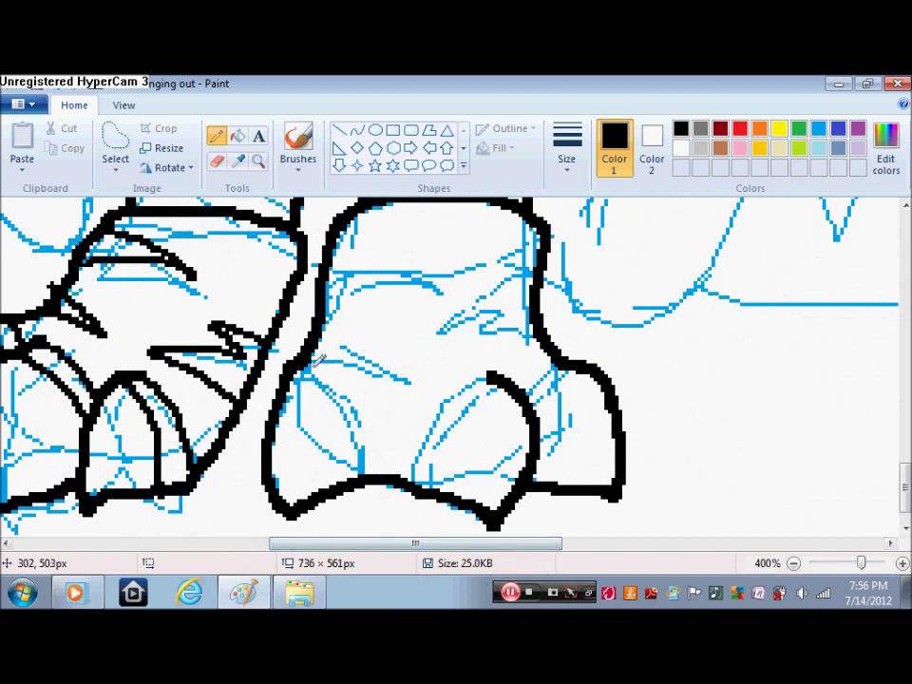
drag(316, 361, 384, 432)
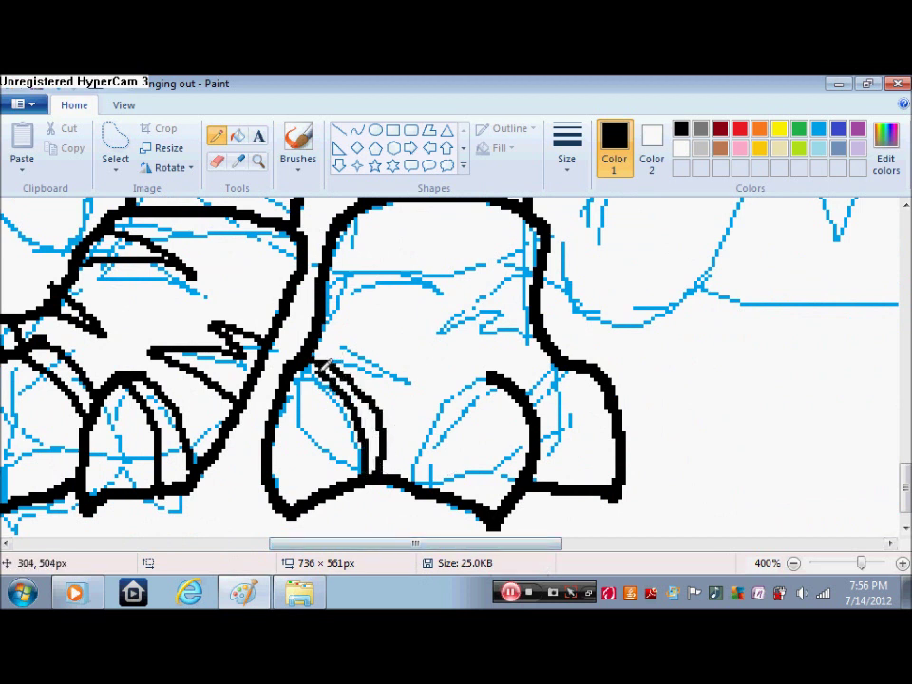
drag(413, 466, 457, 369)
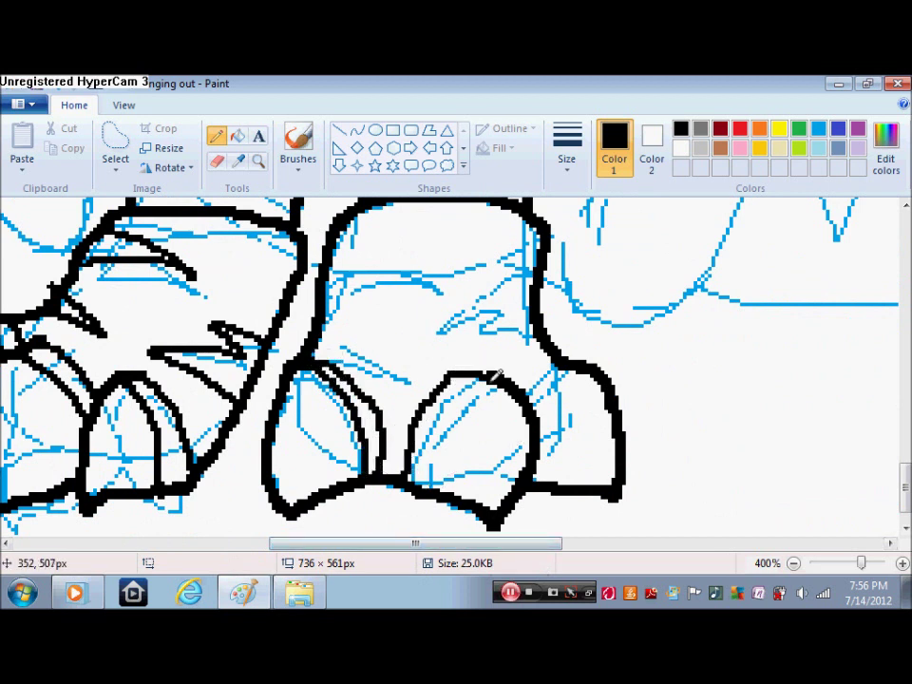
drag(420, 468, 492, 380)
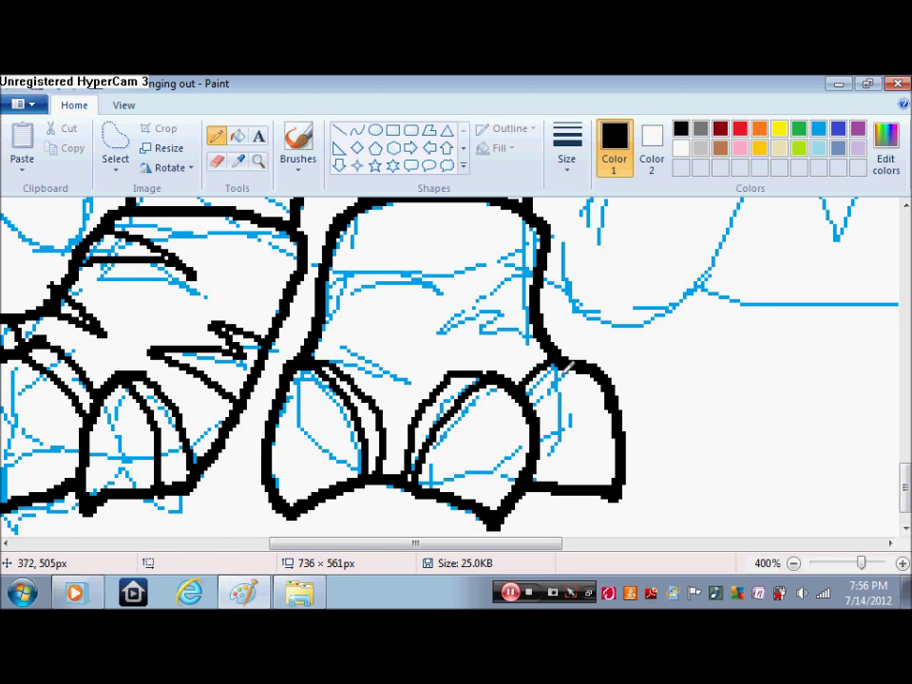
- Trace the jagged fur creases on both sides of the right front paw in black
mouse_move(328, 275)
mouse_down()
mouse_move(455, 288)
mouse_move(366, 306)
mouse_move(405, 372)
mouse_up()
mouse_move(515, 257)
mouse_down()
mouse_move(496, 264)
mouse_move(466, 336)
mouse_move(537, 308)
mouse_up()
- Switch to a thicker pencil line and trace the raised hind paw's rounded outline and the left edge of its leg
drag(905, 485, 906, 373)
click(566, 150)
click(611, 283)
scroll(836, 494, down, 3)
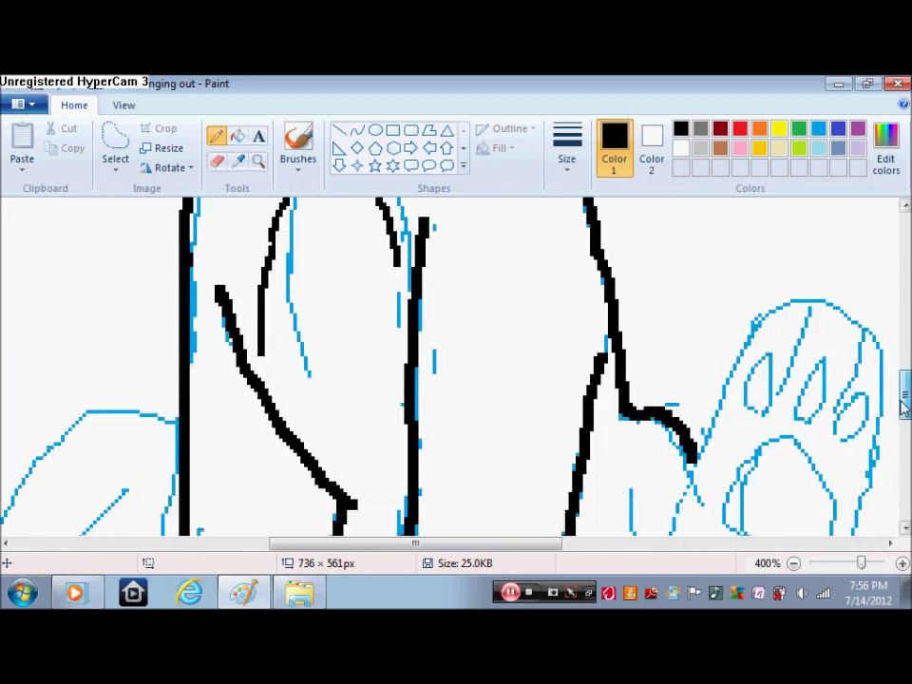
mouse_move(658, 521)
mouse_down()
mouse_move(717, 349)
mouse_move(774, 245)
mouse_move(873, 260)
mouse_move(880, 378)
mouse_move(854, 515)
mouse_up()
mouse_move(905, 394)
mouse_down()
mouse_move(907, 475)
mouse_move(906, 456)
mouse_up()
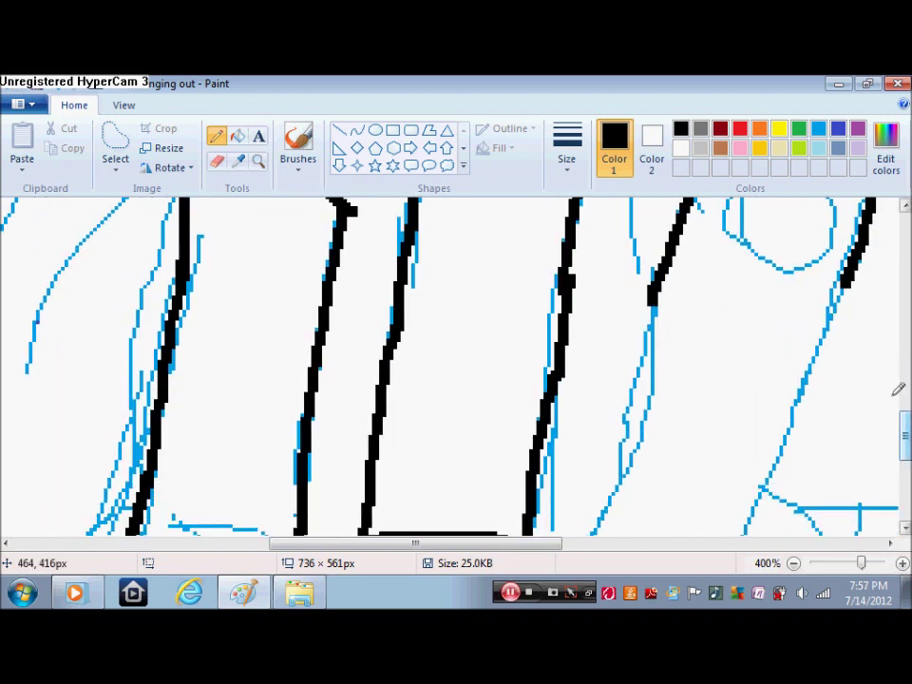
drag(660, 276, 613, 442)
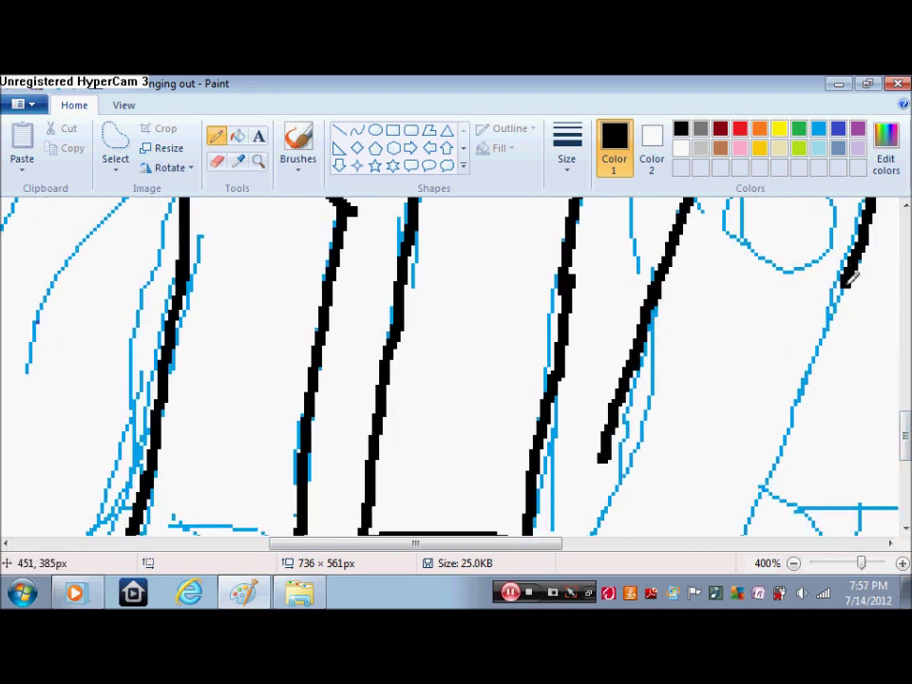
- Trace the right edge of the raised hind leg, redoing the first stroke, and round off the heel at the ground
drag(853, 278, 800, 416)
key(ctrl+z)
drag(848, 282, 781, 480)
drag(851, 274, 763, 517)
mouse_move(904, 446)
mouse_down()
mouse_move(905, 489)
mouse_move(905, 472)
mouse_up()
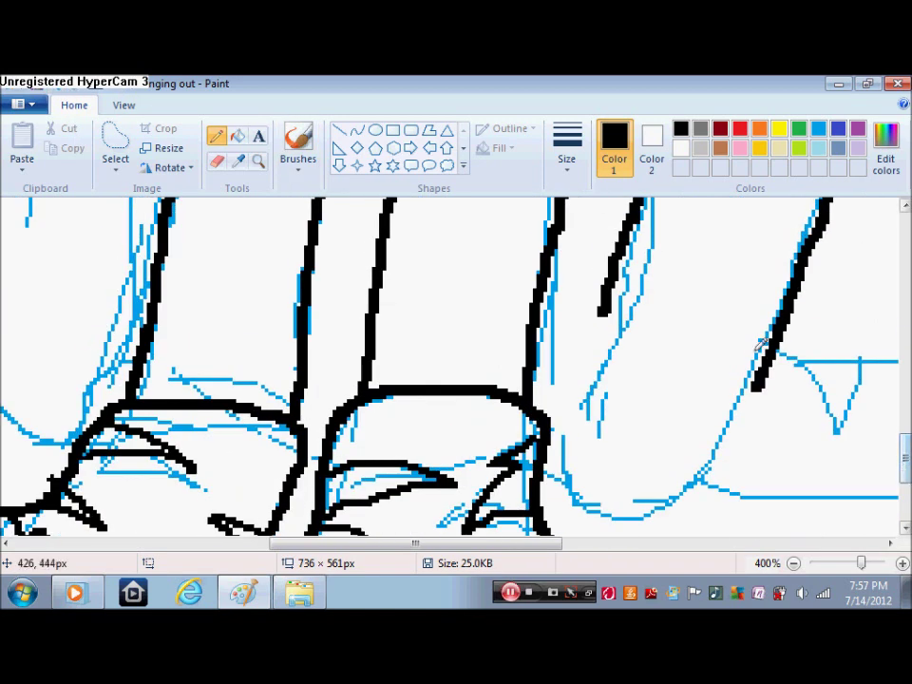
mouse_move(765, 377)
mouse_down()
mouse_move(717, 459)
mouse_move(648, 516)
mouse_move(615, 516)
mouse_move(575, 486)
mouse_move(571, 446)
mouse_move(595, 369)
mouse_move(576, 418)
mouse_up()
- Trace the upper and lower edges of the long curved tail and join them in a point inside the star
drag(533, 545, 733, 545)
mouse_move(173, 343)
mouse_down()
mouse_move(345, 367)
mouse_move(494, 363)
mouse_move(563, 348)
mouse_move(613, 333)
mouse_move(722, 268)
mouse_move(780, 202)
mouse_up()
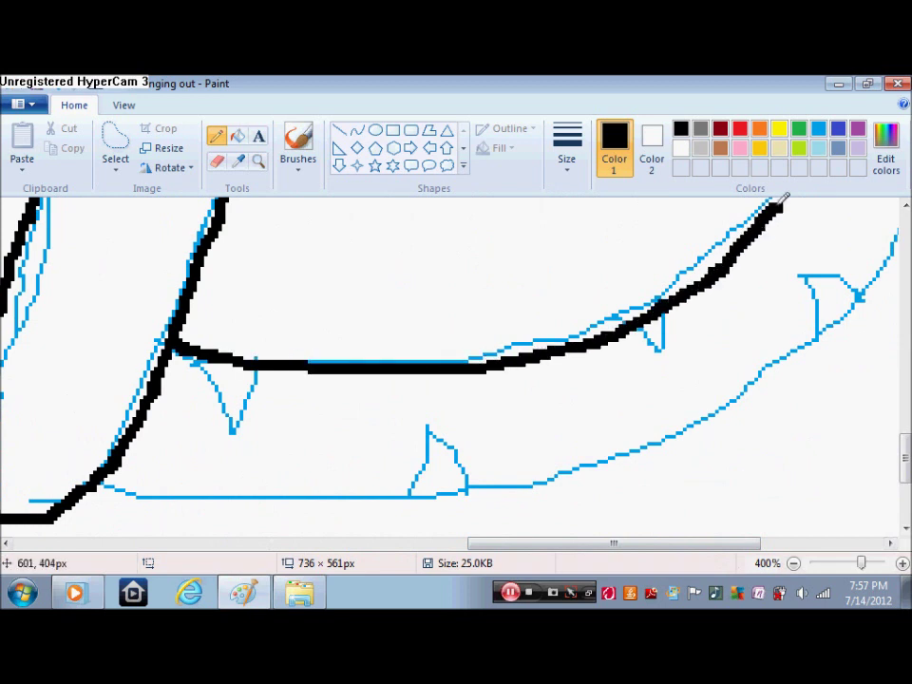
mouse_move(105, 484)
mouse_down()
mouse_move(132, 497)
mouse_move(265, 506)
mouse_move(522, 503)
mouse_move(581, 492)
mouse_move(786, 374)
mouse_move(893, 245)
mouse_up()
drag(733, 549, 799, 549)
scroll(575, 446, up, 3)
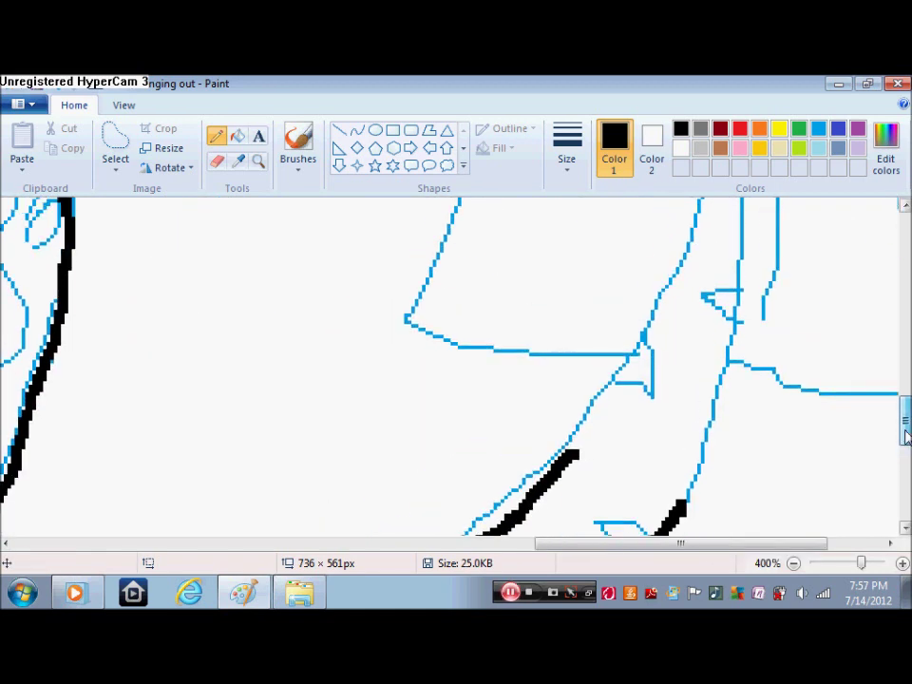
mouse_move(575, 446)
mouse_down()
mouse_move(612, 405)
mouse_move(730, 199)
mouse_up()
mouse_move(684, 504)
mouse_down()
mouse_move(738, 365)
mouse_move(753, 262)
mouse_up()
scroll(768, 429, up, 5)
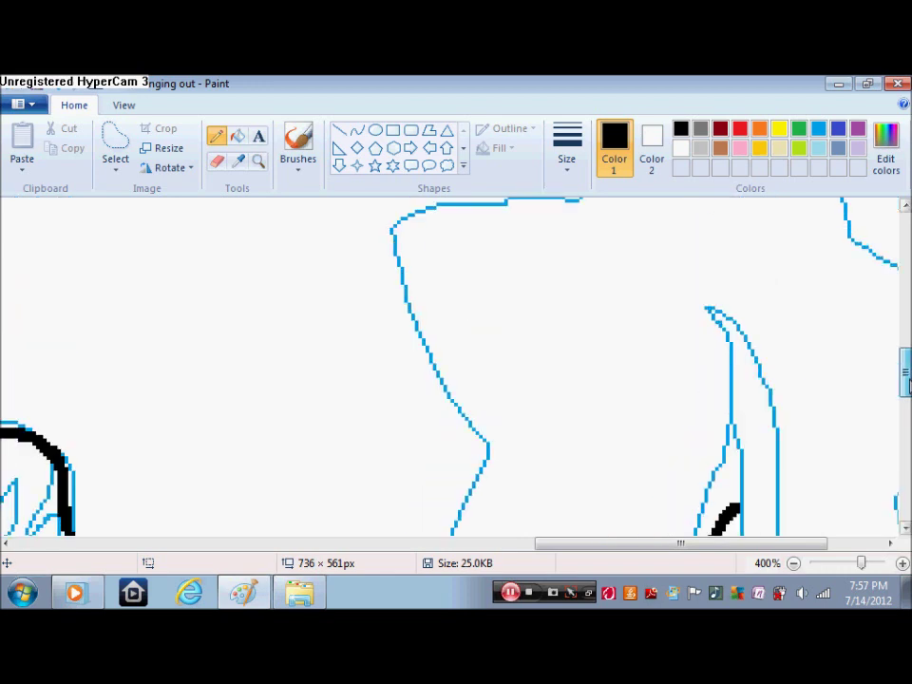
scroll(767, 429, down, 3)
drag(766, 432, 743, 340)
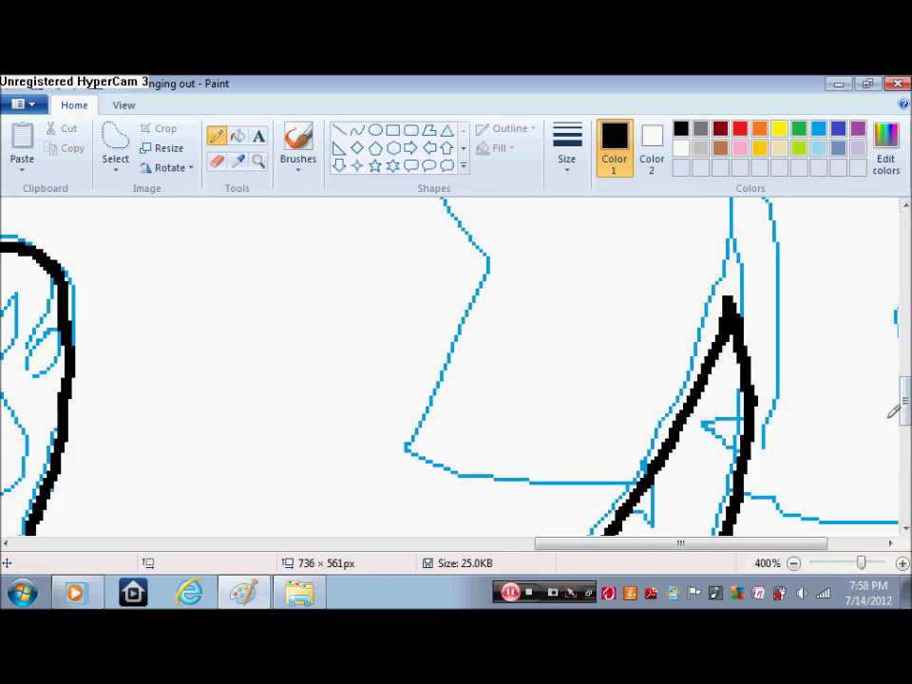
- Trace the star's lower-left point and its left point in black
scroll(893, 411, down, 3)
scroll(893, 411, up, 2)
mouse_move(648, 430)
mouse_down()
mouse_move(481, 432)
mouse_move(401, 409)
mouse_move(427, 304)
mouse_move(480, 220)
mouse_up()
scroll(456, 366, up, 6)
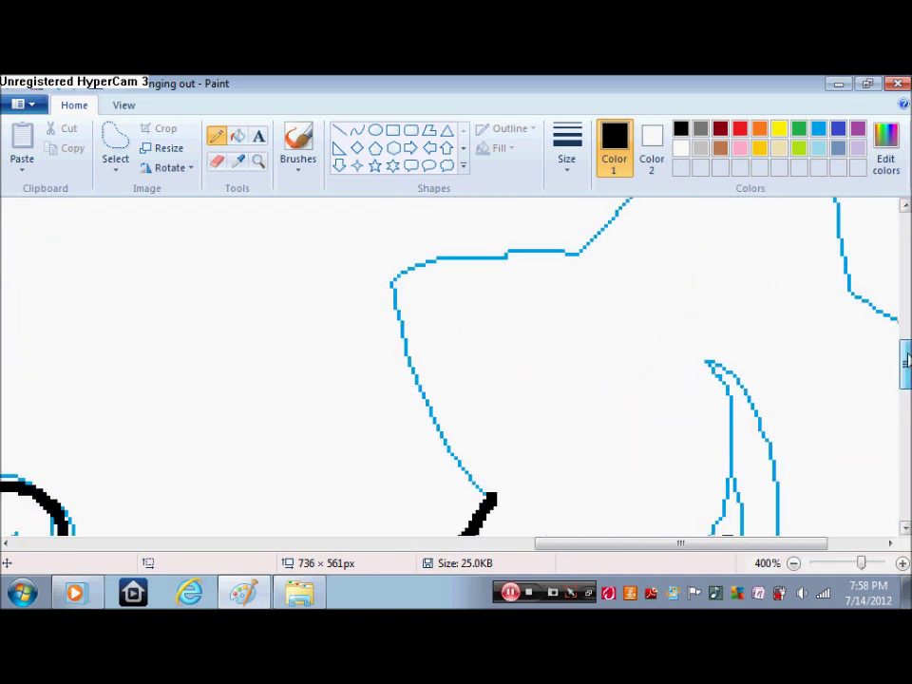
mouse_move(490, 496)
mouse_down()
mouse_move(496, 482)
mouse_move(428, 389)
mouse_move(395, 283)
mouse_move(482, 246)
mouse_move(580, 247)
mouse_up()
- Trace the star's lower-right point and the underside of its right point
drag(612, 558, 670, 556)
scroll(570, 380, down, 5)
mouse_move(577, 349)
mouse_down()
mouse_move(729, 386)
mouse_move(764, 385)
mouse_move(768, 285)
mouse_up()
scroll(795, 480, up, 3)
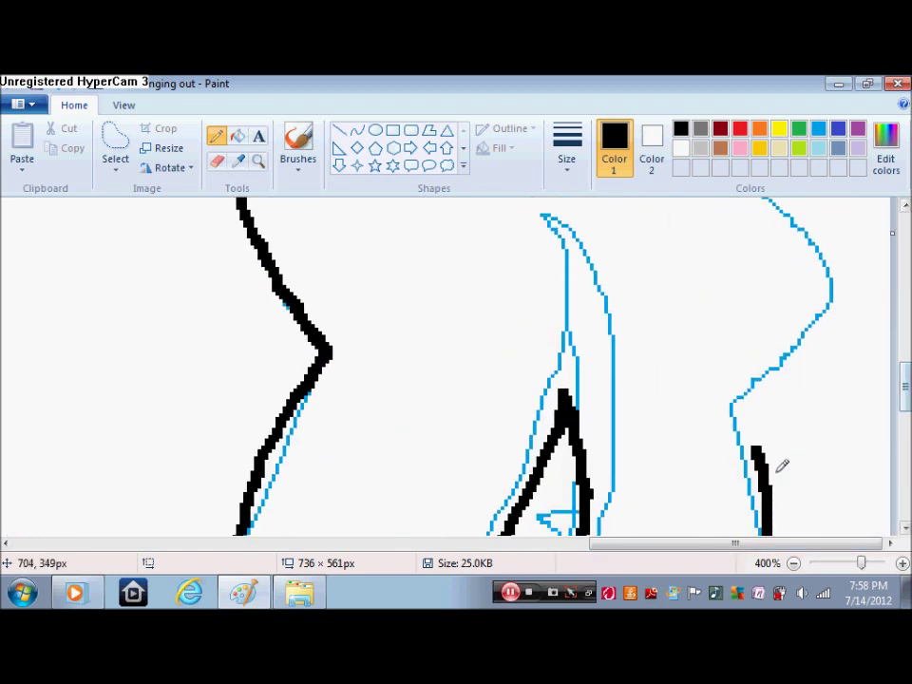
mouse_move(758, 430)
mouse_down()
mouse_move(737, 397)
mouse_move(777, 370)
mouse_move(843, 294)
mouse_up()
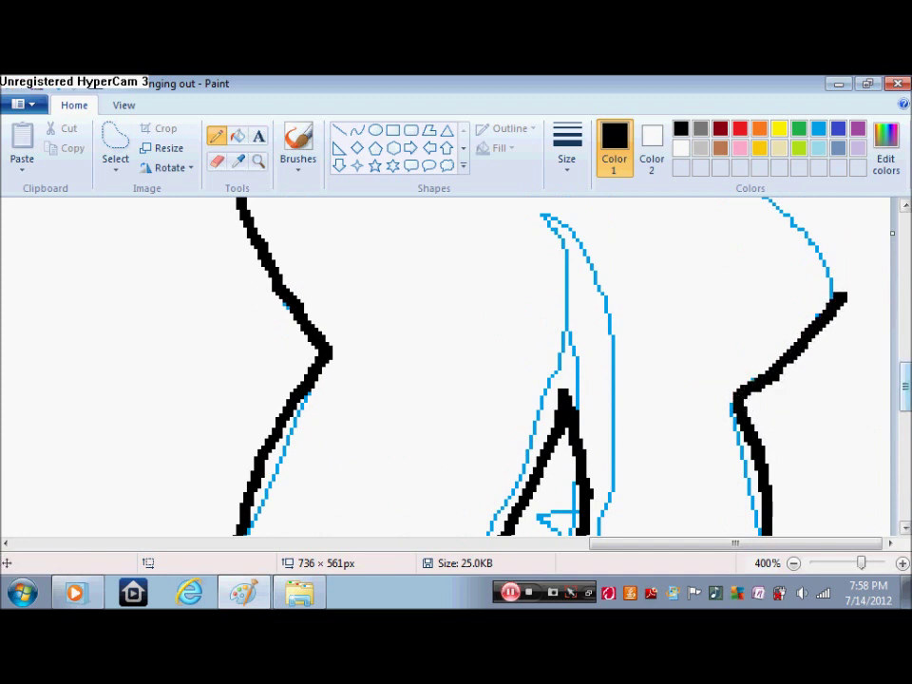
- Close the star outline by tracing the upper side of its right point and its top point
drag(905, 389, 905, 361)
mouse_move(843, 454)
mouse_down()
mouse_move(831, 409)
mouse_move(771, 351)
mouse_move(686, 296)
mouse_up()
scroll(550, 524, up, 2)
mouse_move(415, 429)
mouse_down()
mouse_move(514, 311)
mouse_move(605, 239)
mouse_move(638, 270)
mouse_move(695, 415)
mouse_move(691, 458)
mouse_up()
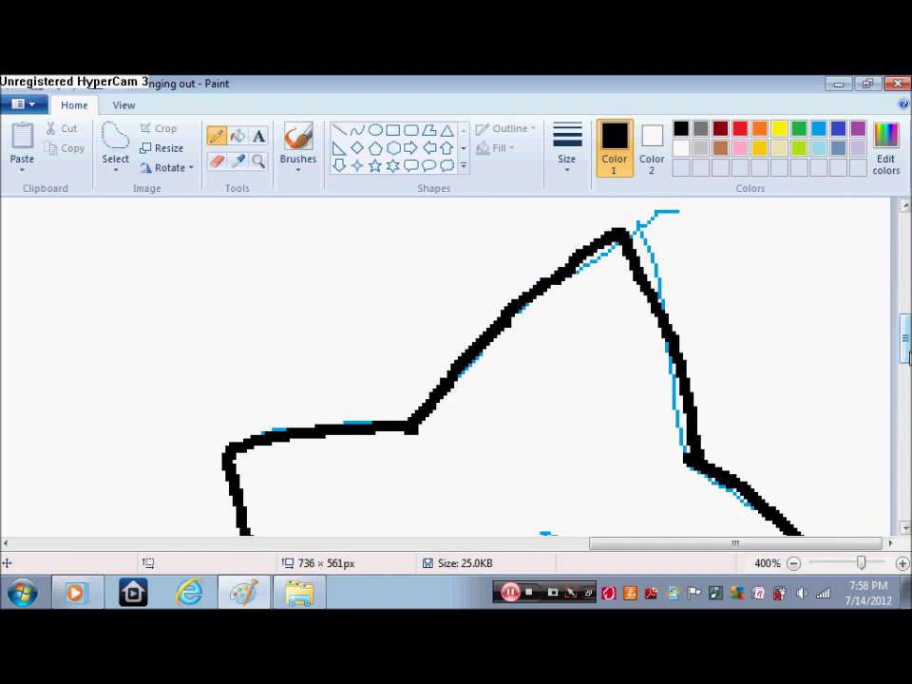
- Trace the toe division lines at the tip of the raised hind paw
drag(907, 354, 907, 446)
drag(753, 550, 431, 551)
scroll(855, 455, down, 3)
scroll(752, 421, up, 5)
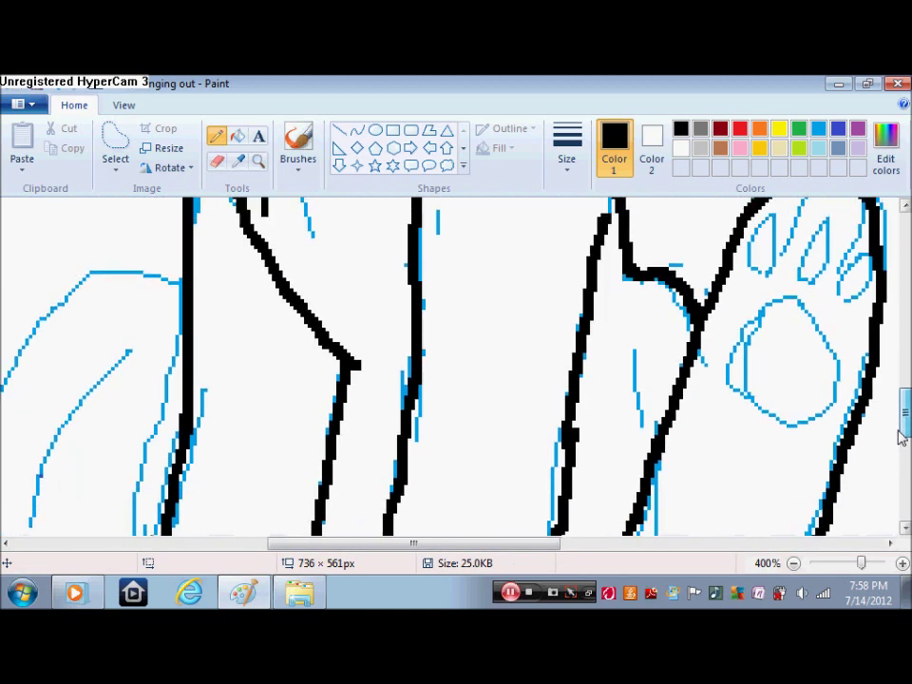
scroll(753, 421, up, 3)
drag(808, 304, 793, 376)
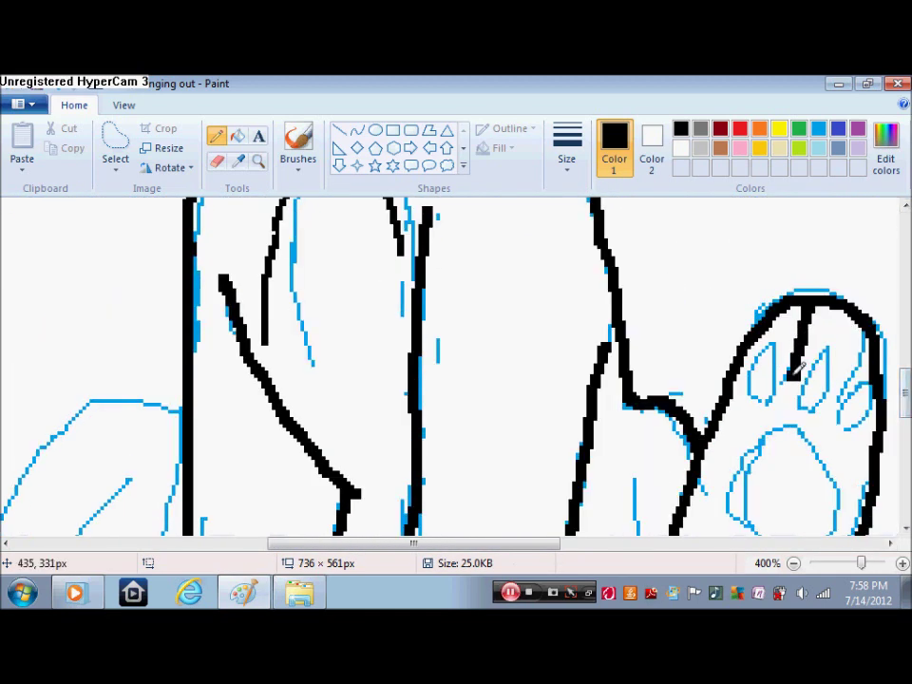
- Trace the haunch and the outstretched left hind leg, from its upper edge around the paw and back to the front paw
drag(523, 545, 376, 545)
mouse_move(905, 411)
mouse_down()
mouse_move(898, 442)
mouse_move(898, 434)
mouse_up()
mouse_move(627, 256)
mouse_down()
mouse_move(568, 256)
mouse_move(496, 291)
mouse_move(460, 338)
mouse_move(405, 446)
mouse_move(301, 354)
mouse_move(208, 290)
mouse_move(132, 293)
mouse_move(95, 388)
mouse_up()
mouse_move(152, 323)
mouse_down()
mouse_move(108, 369)
mouse_move(106, 386)
mouse_move(266, 515)
mouse_up()
drag(904, 406, 905, 432)
mouse_move(267, 324)
mouse_down()
mouse_move(441, 494)
mouse_move(483, 526)
mouse_move(521, 525)
mouse_up()
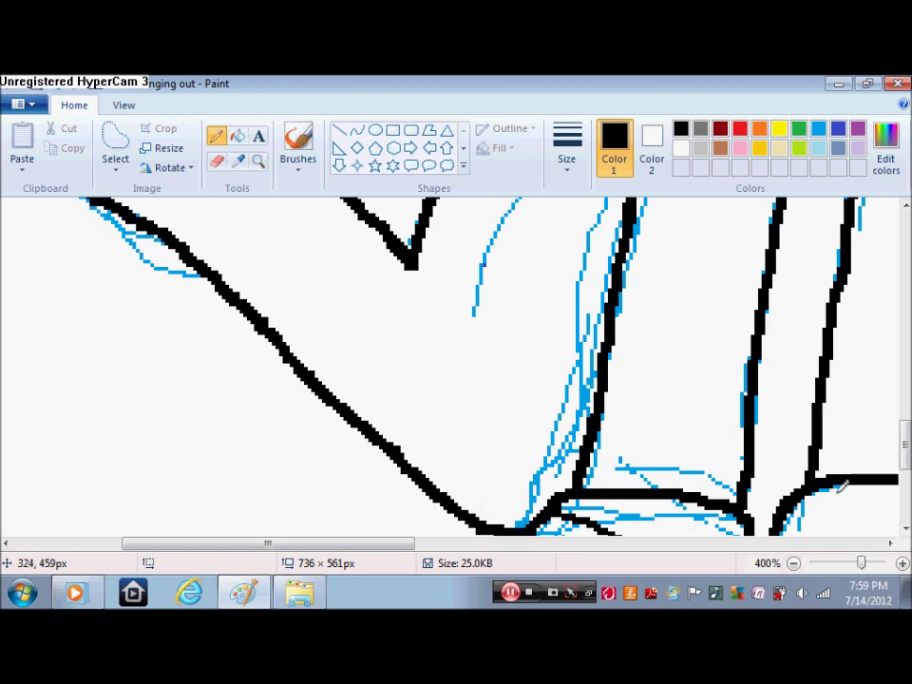
- Trace the inner haunch curve and the toe and pad details on the outstretched left hind paw
drag(905, 465, 905, 449)
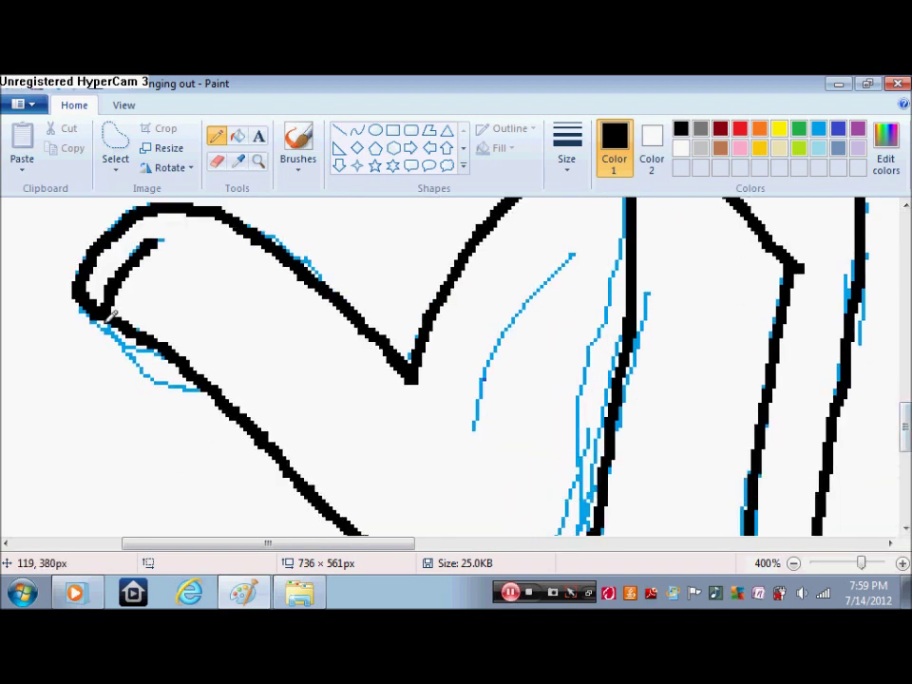
mouse_move(586, 227)
mouse_down()
mouse_move(517, 342)
mouse_move(484, 426)
mouse_move(476, 465)
mouse_up()
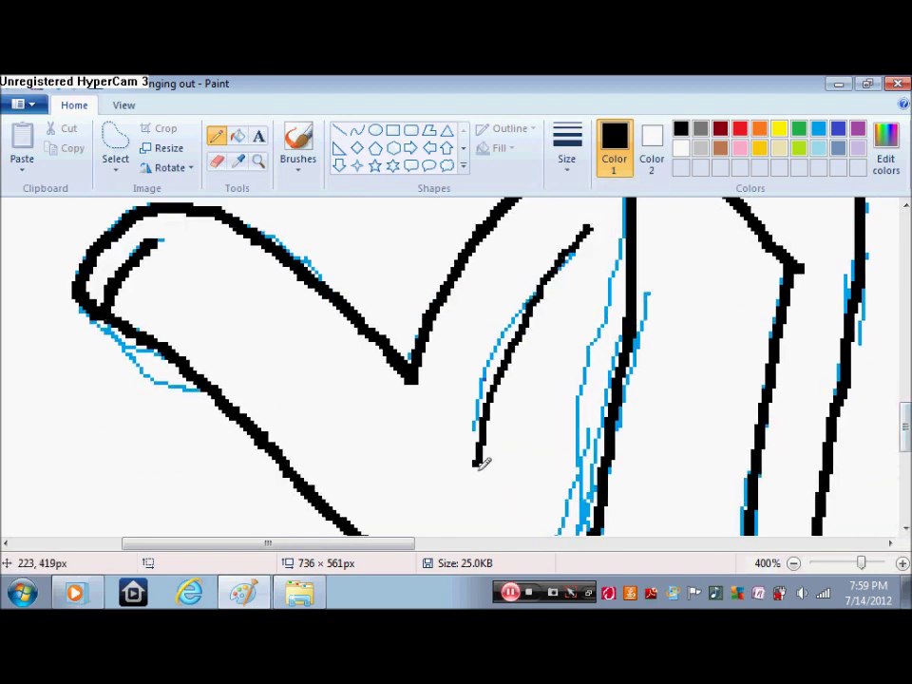
mouse_move(107, 304)
mouse_down()
mouse_move(138, 351)
mouse_move(181, 352)
mouse_up()
mouse_move(84, 288)
mouse_down()
mouse_move(138, 375)
mouse_move(226, 393)
mouse_up()
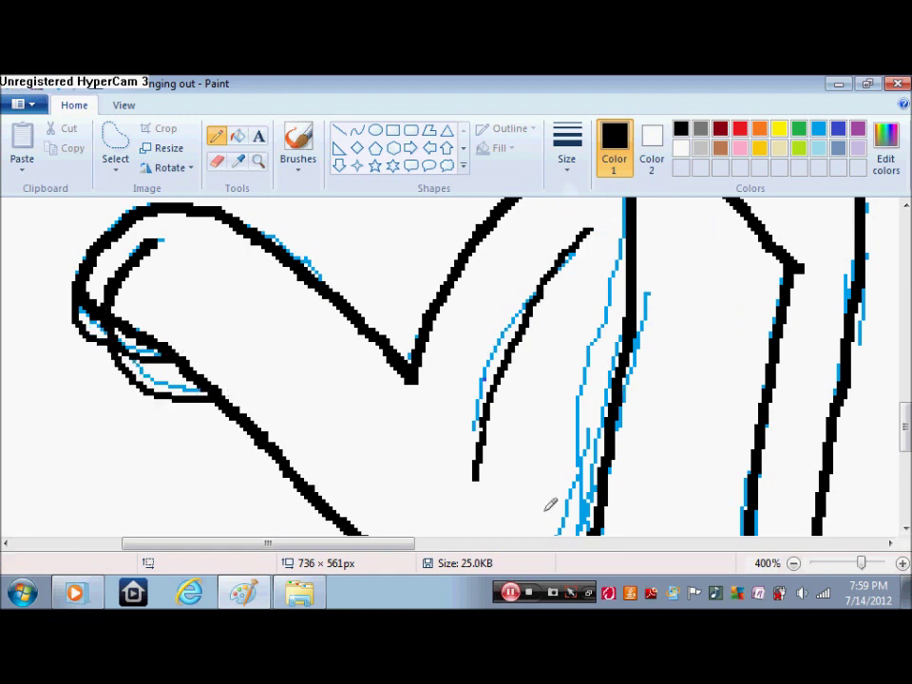
- Trace the large round pad and three toe pads on the raised paw, plus the short curve on the haunch beside it
drag(386, 549, 629, 549)
scroll(503, 354, up, 3)
scroll(503, 353, down, 1)
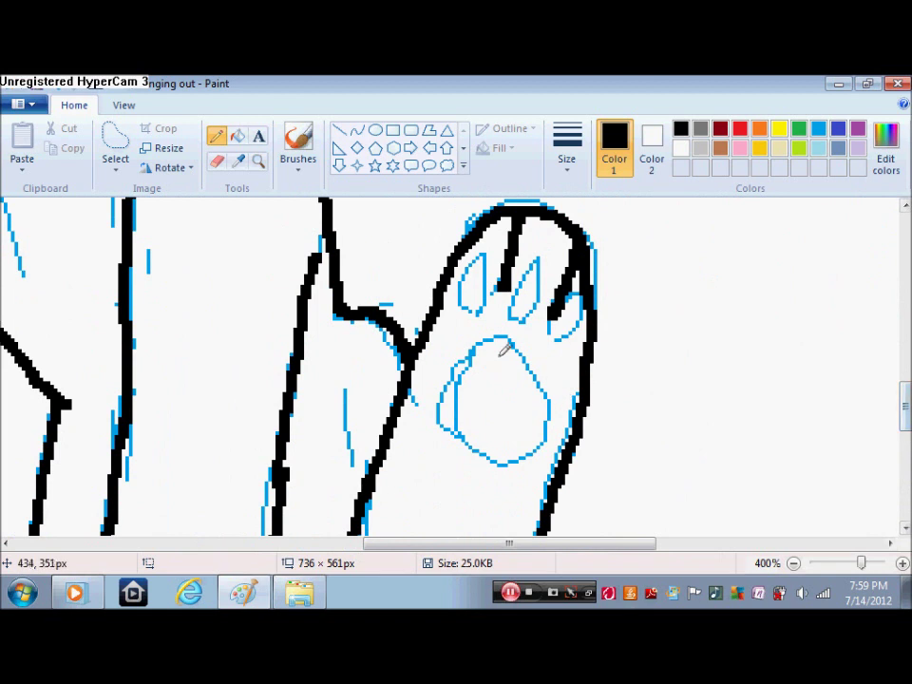
mouse_move(558, 377)
mouse_down()
mouse_move(521, 453)
mouse_move(459, 440)
mouse_move(437, 389)
mouse_up()
mouse_move(463, 315)
mouse_down()
mouse_move(481, 263)
mouse_move(476, 303)
mouse_move(553, 297)
mouse_up()
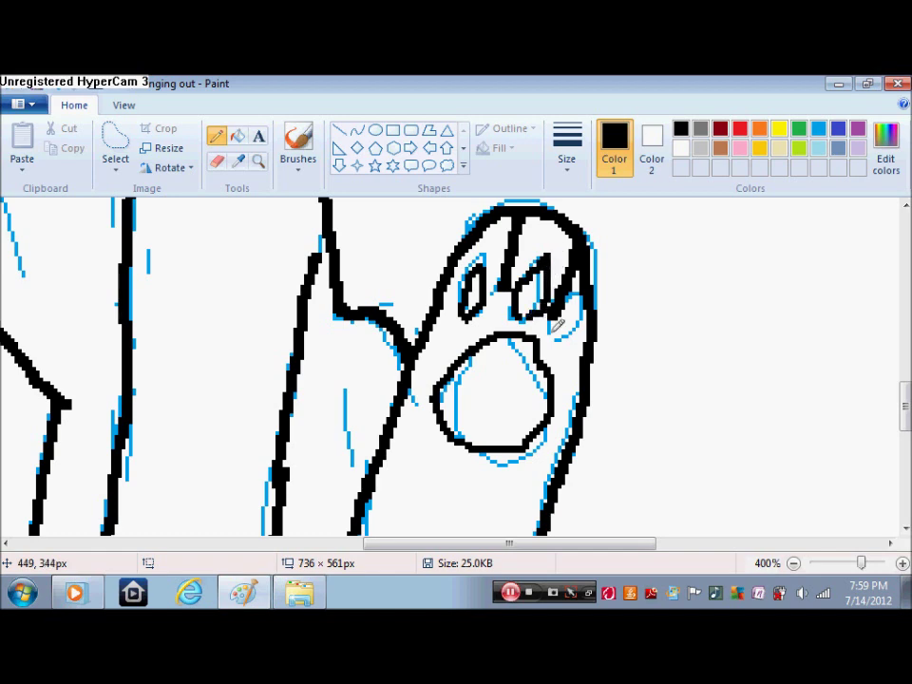
drag(348, 350, 367, 427)
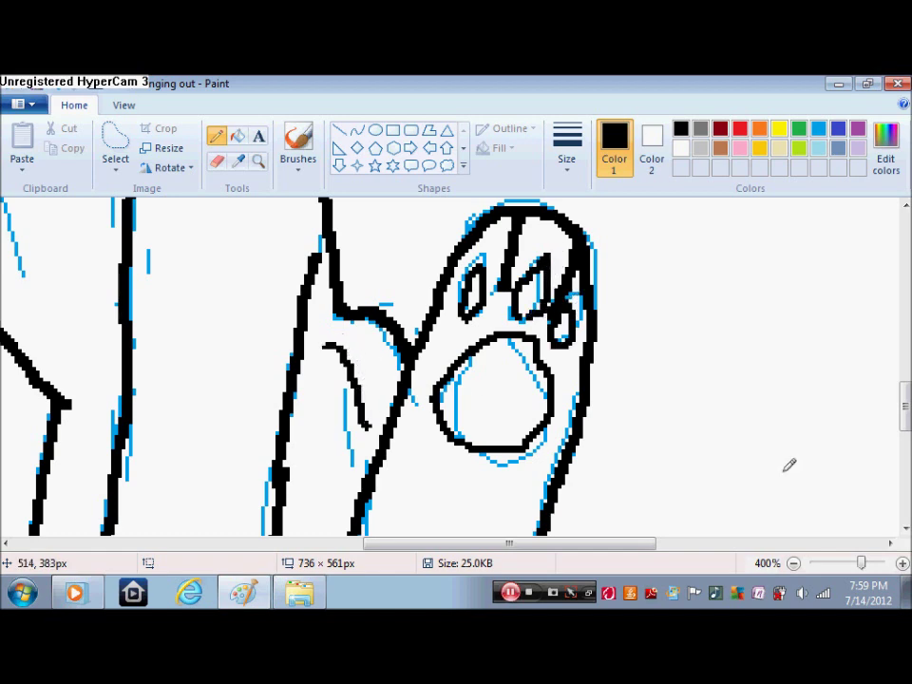
- Trace the small triangular stripes along both edges of the tail in black
drag(586, 548, 501, 549)
drag(905, 406, 898, 473)
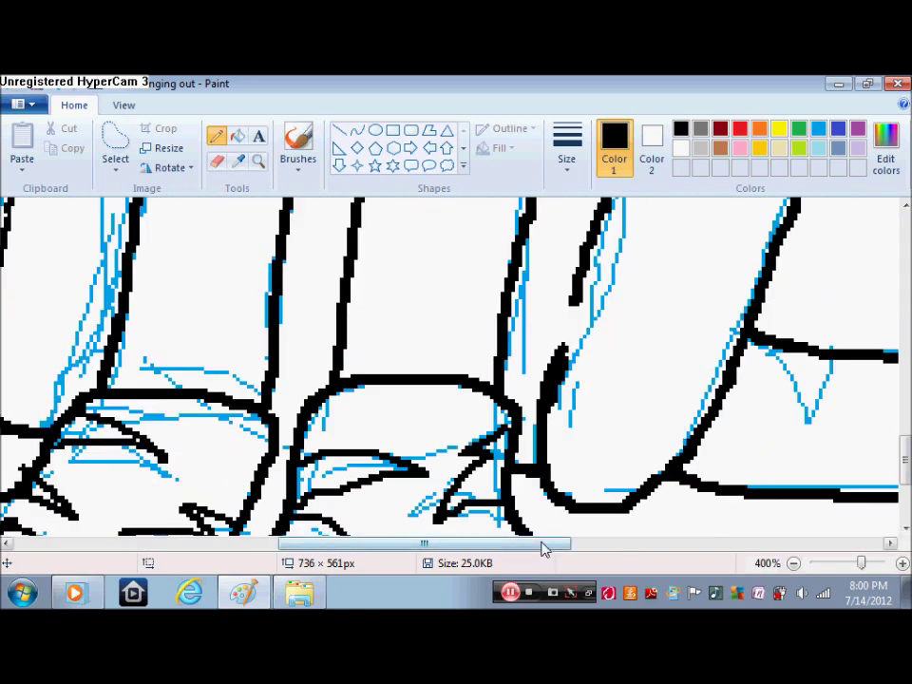
drag(544, 545, 713, 545)
drag(300, 414, 340, 347)
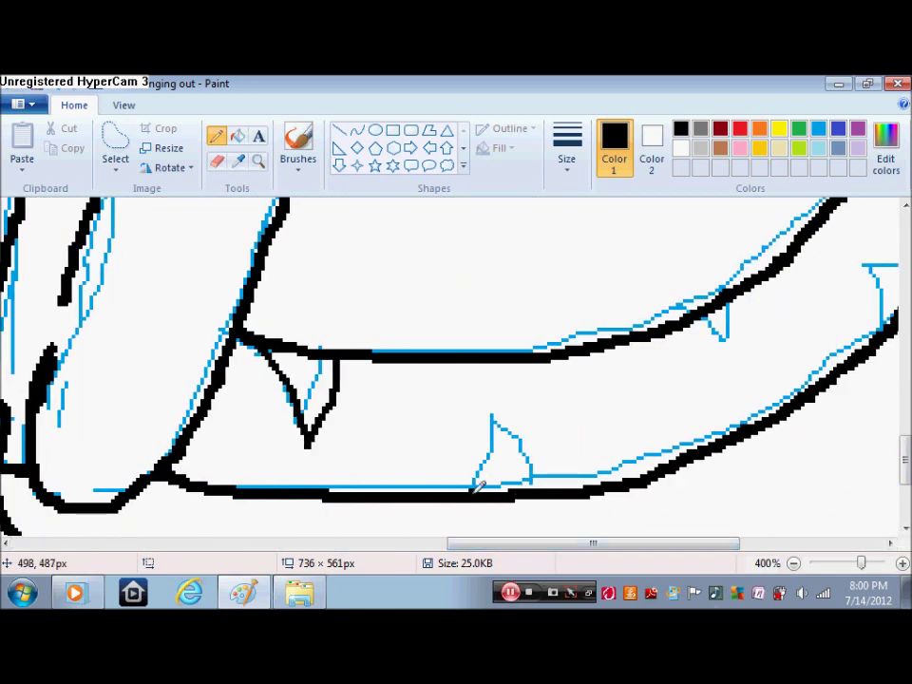
mouse_move(474, 489)
mouse_down()
mouse_move(494, 418)
mouse_move(534, 454)
mouse_up()
drag(699, 316, 746, 329)
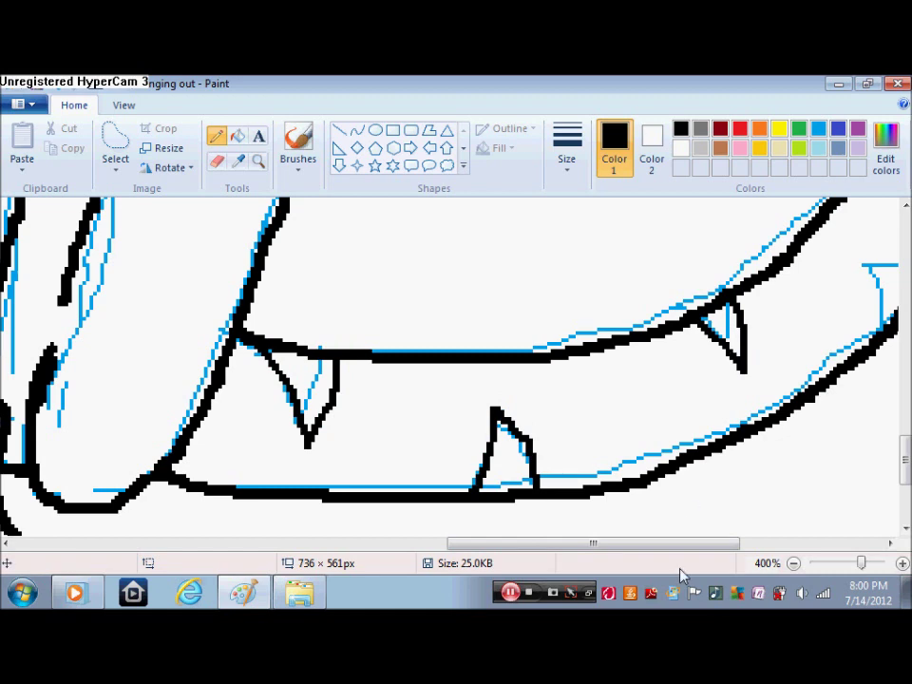
drag(681, 544, 789, 546)
mouse_move(551, 323)
mouse_down()
mouse_move(528, 257)
mouse_move(601, 288)
mouse_up()
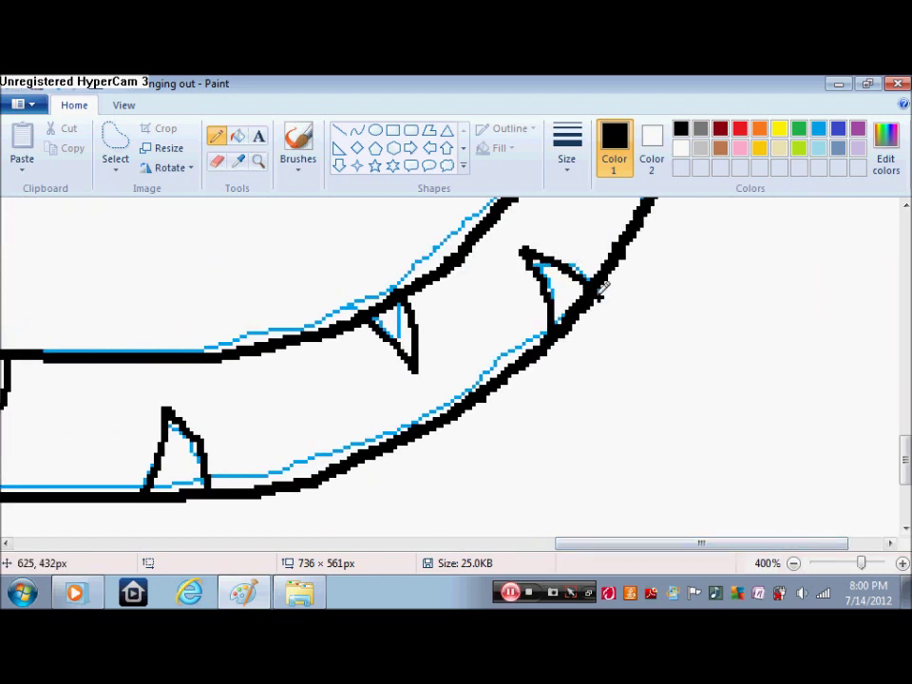
scroll(599, 297, up, 3)
mouse_move(565, 380)
mouse_down()
mouse_move(621, 419)
mouse_move(590, 349)
mouse_up()
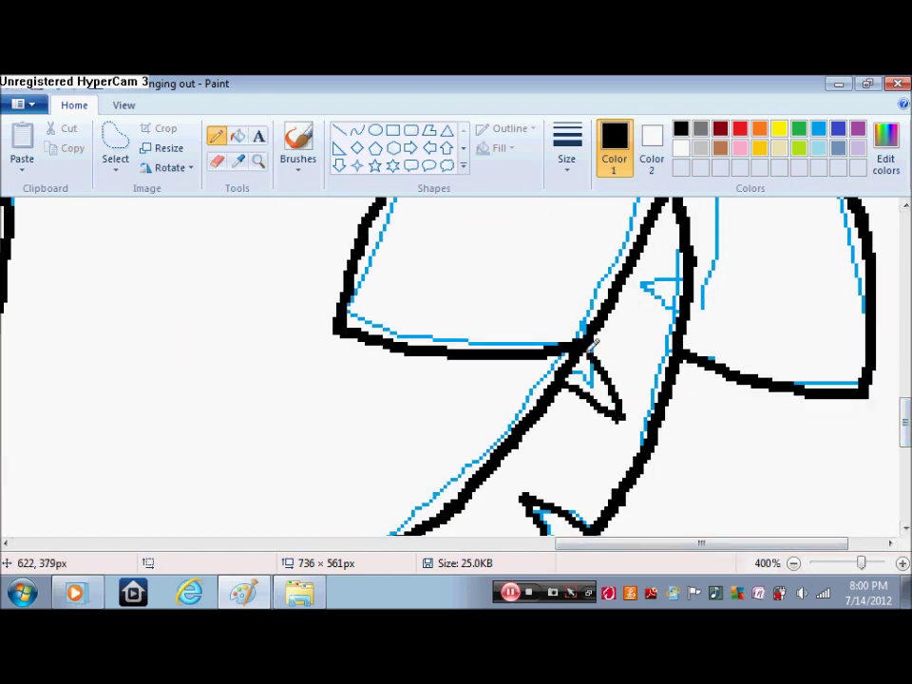
drag(681, 320, 658, 269)
click(57, 84)
- Draw the small pointed fang under the character's mouth with the black pencil
click(793, 564)
click(793, 563)
click(793, 563)
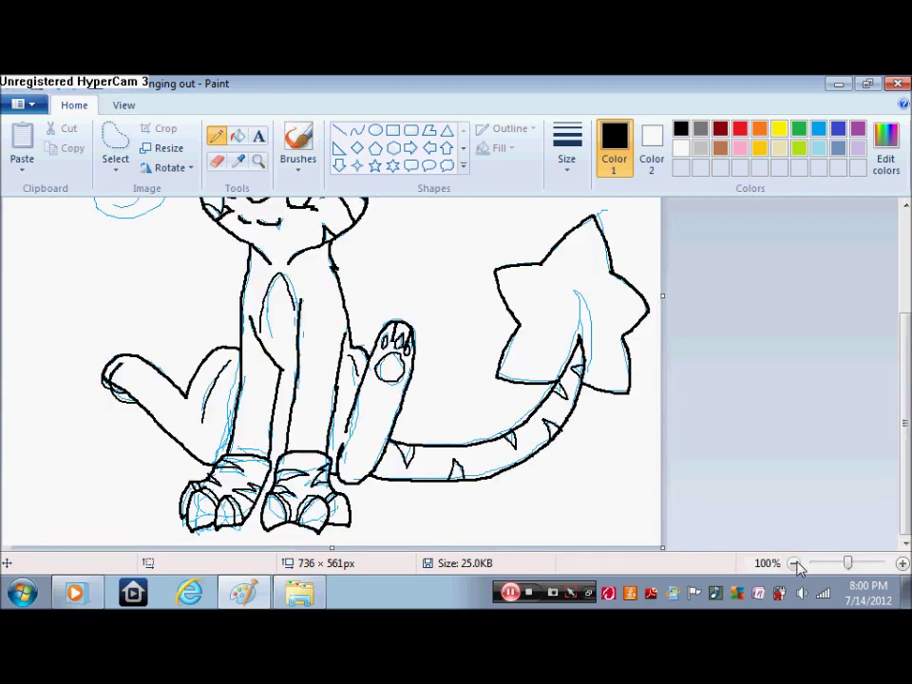
scroll(891, 456, up, 3)
scroll(887, 407, down, 3)
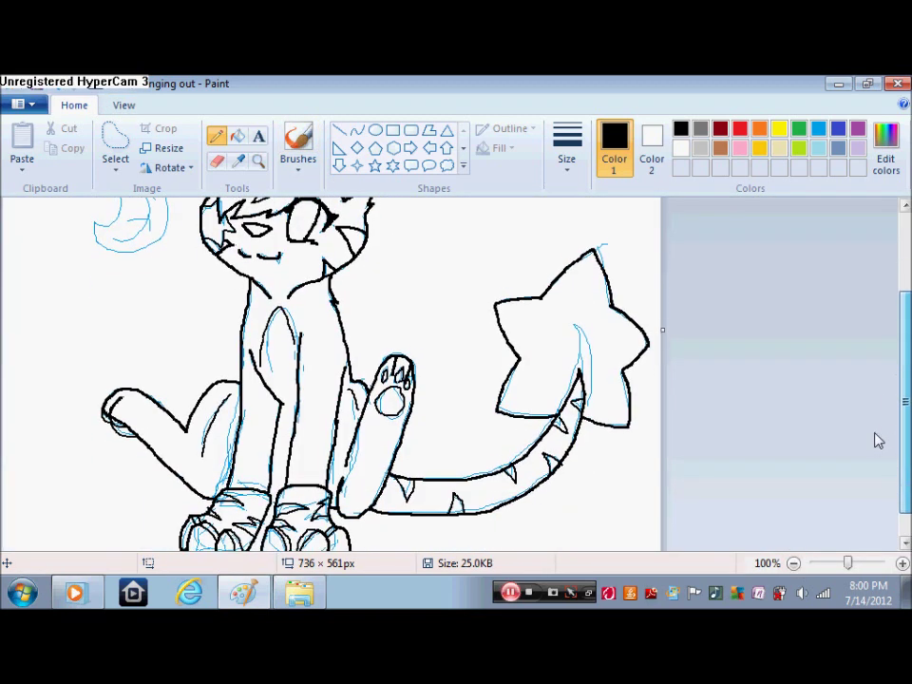
click(257, 160)
click(304, 269)
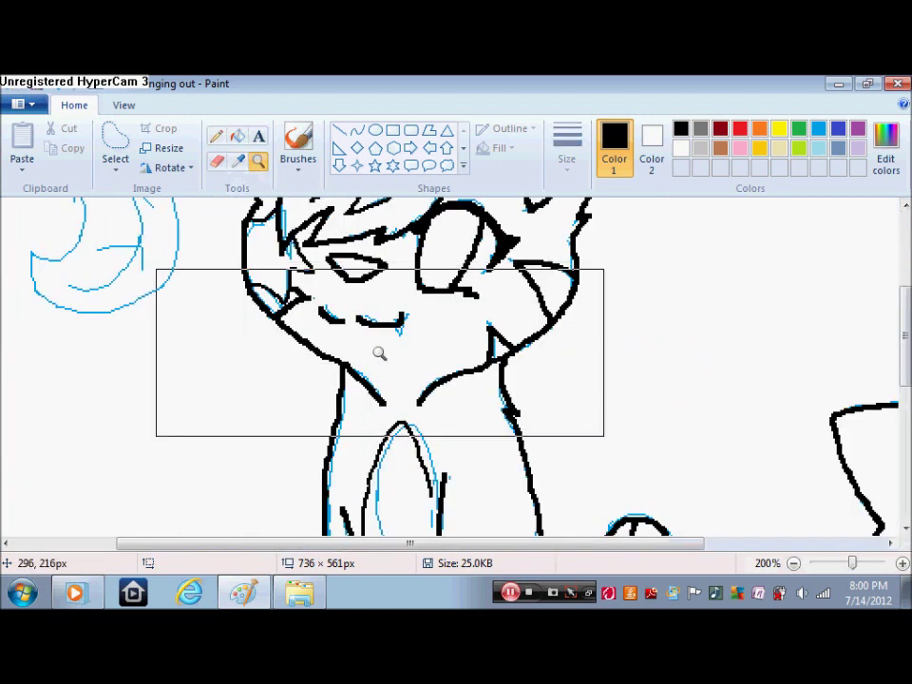
click(370, 346)
click(215, 135)
drag(340, 287, 365, 277)
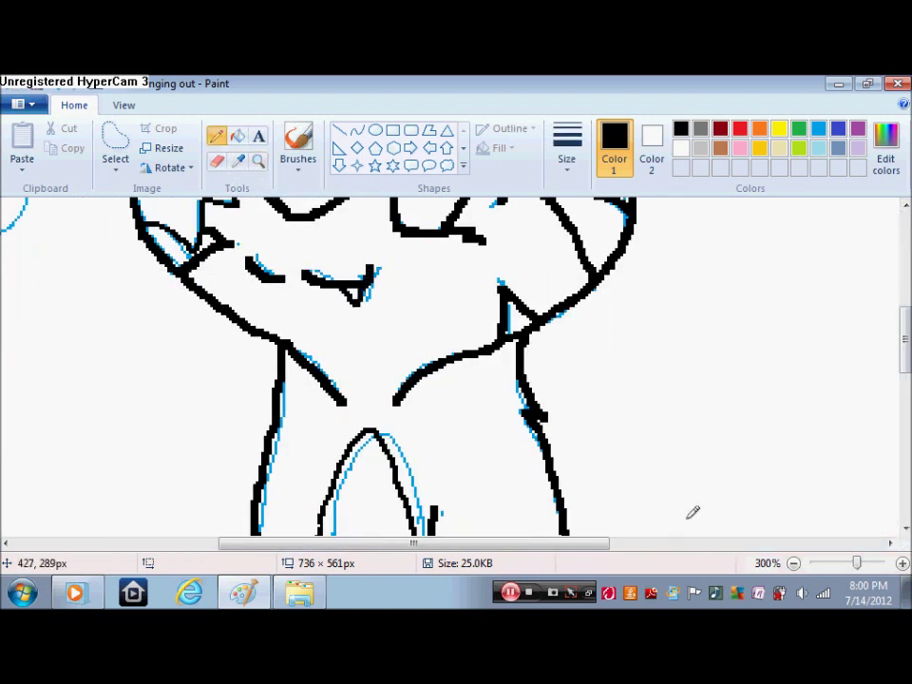
- Select the star at the tail's end and move it slightly down and left along the tail
click(793, 562)
click(793, 563)
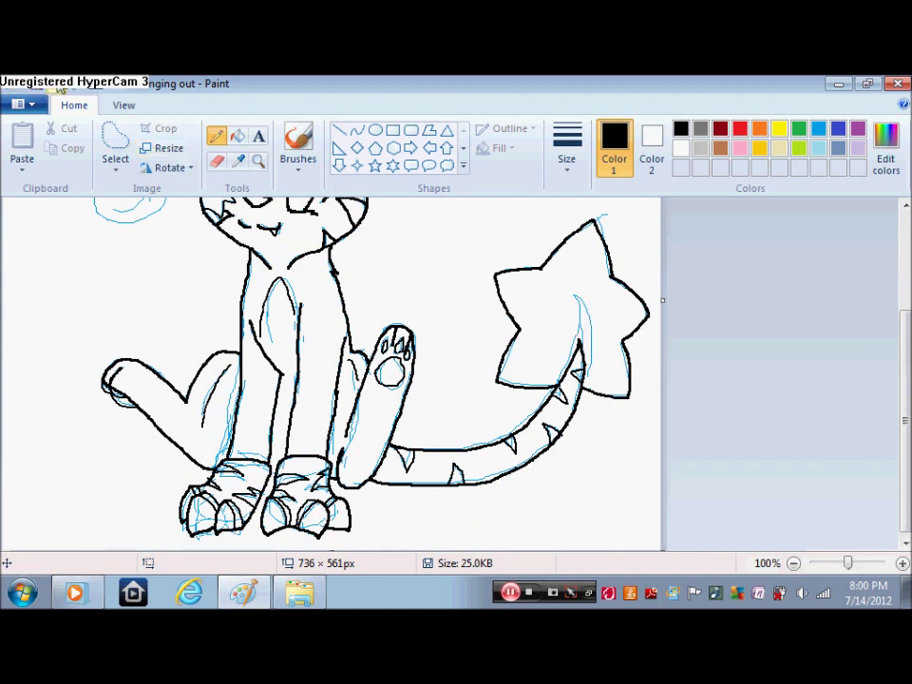
click(115, 140)
mouse_move(557, 373)
mouse_down()
mouse_move(535, 406)
mouse_move(468, 381)
mouse_move(471, 273)
mouse_move(541, 206)
mouse_move(659, 265)
mouse_move(698, 380)
mouse_move(652, 427)
mouse_move(613, 421)
mouse_move(583, 389)
mouse_move(592, 359)
mouse_move(562, 343)
mouse_up()
drag(567, 304, 565, 311)
click(115, 171)
click(189, 330)
mouse_move(603, 367)
mouse_down()
mouse_move(592, 372)
mouse_move(601, 387)
mouse_up()
click(215, 136)
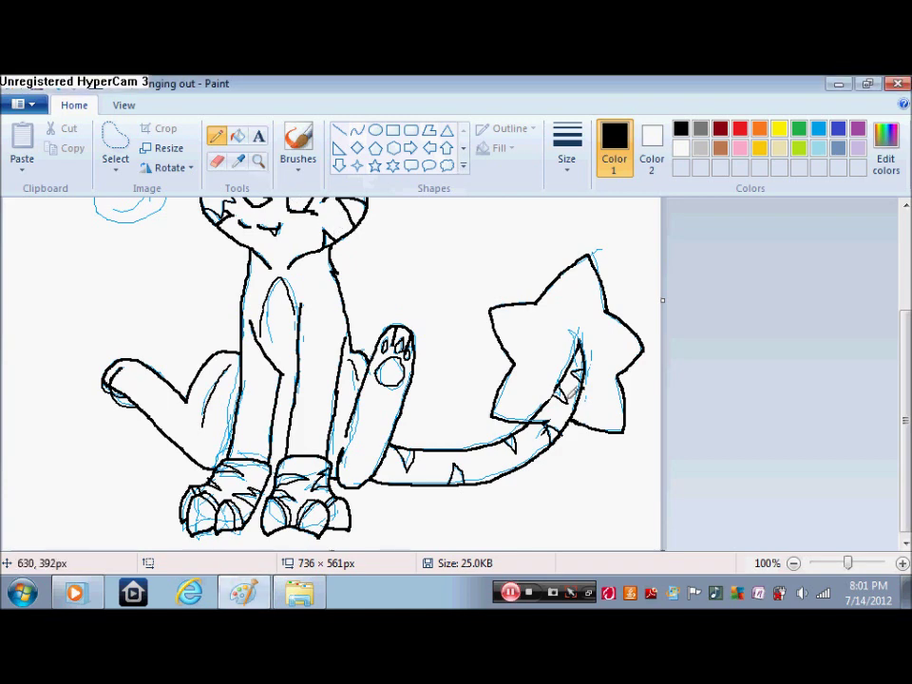
- Switch to the eraser, choose its size, set Color 1 to white, and erase the star's stray line end crossing the tail
click(259, 165)
click(547, 415)
click(601, 387)
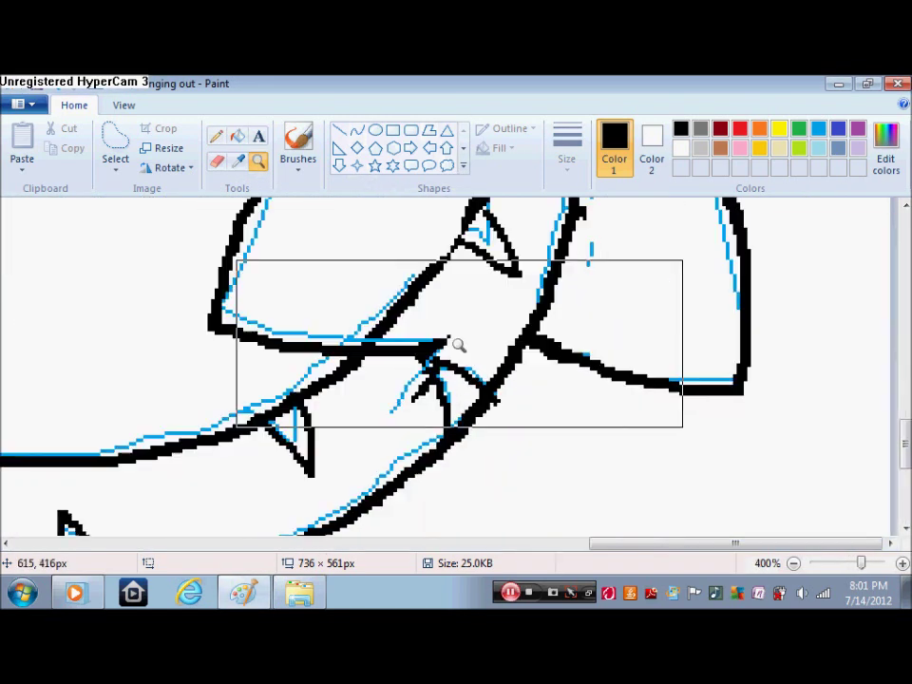
click(218, 164)
click(566, 147)
click(597, 205)
click(680, 148)
mouse_move(447, 344)
mouse_down()
mouse_move(407, 356)
mouse_move(393, 344)
mouse_up()
- Select the blue crescent moon ornament sketched beside the head and cut it from the drawing
mouse_move(904, 446)
mouse_down()
mouse_move(902, 380)
mouse_move(893, 466)
mouse_move(879, 490)
mouse_move(907, 346)
mouse_up()
click(793, 562)
click(793, 562)
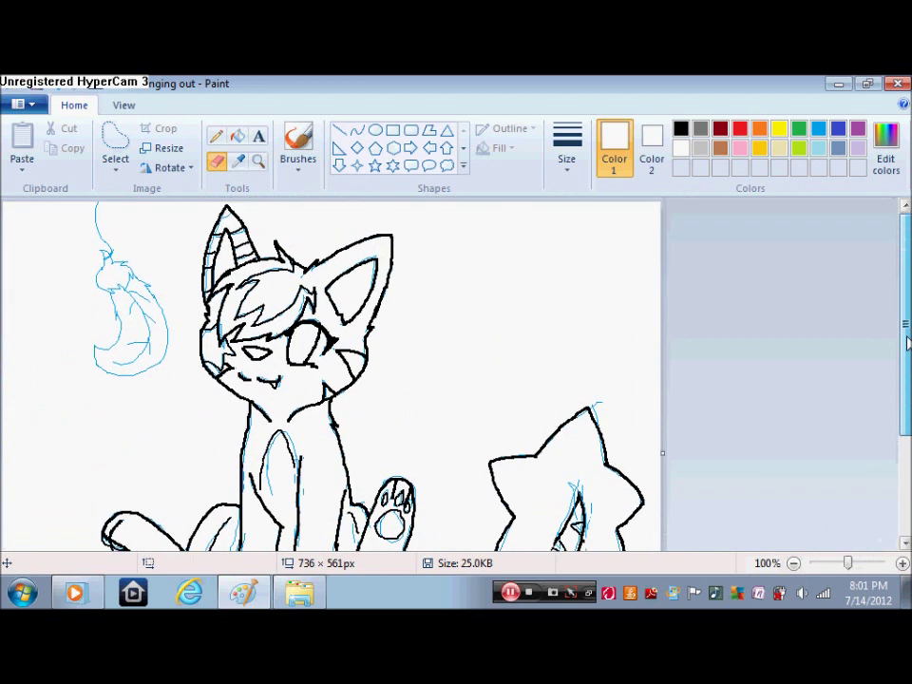
click(115, 142)
mouse_move(43, 308)
mouse_down()
mouse_move(169, 271)
mouse_move(100, 397)
mouse_move(53, 408)
mouse_up()
click(69, 129)
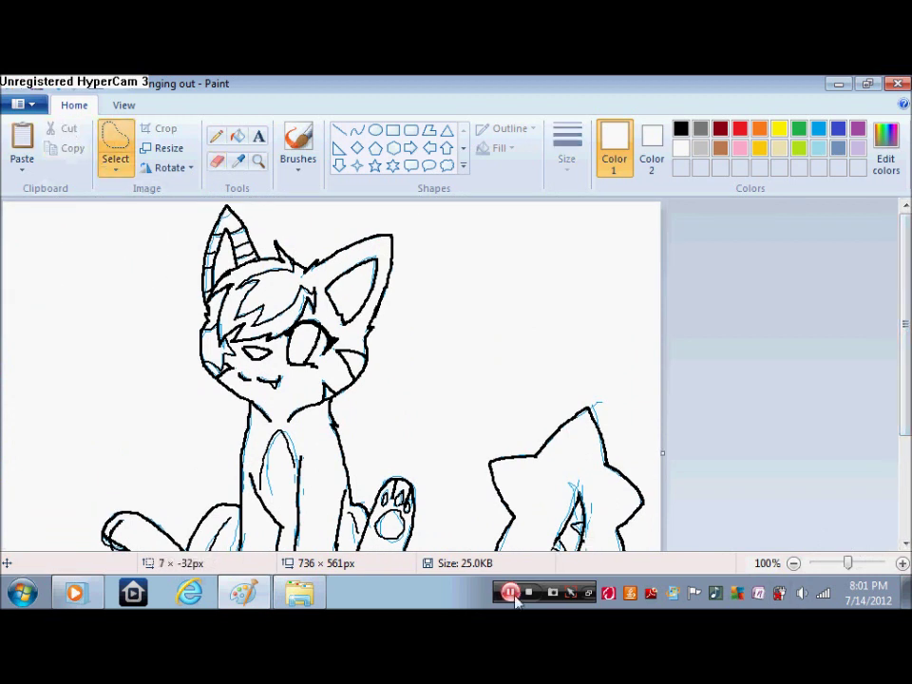
- Paste the color palette image, shrink it, and place it on the blank canvas to the right of the character's head
click(22, 143)
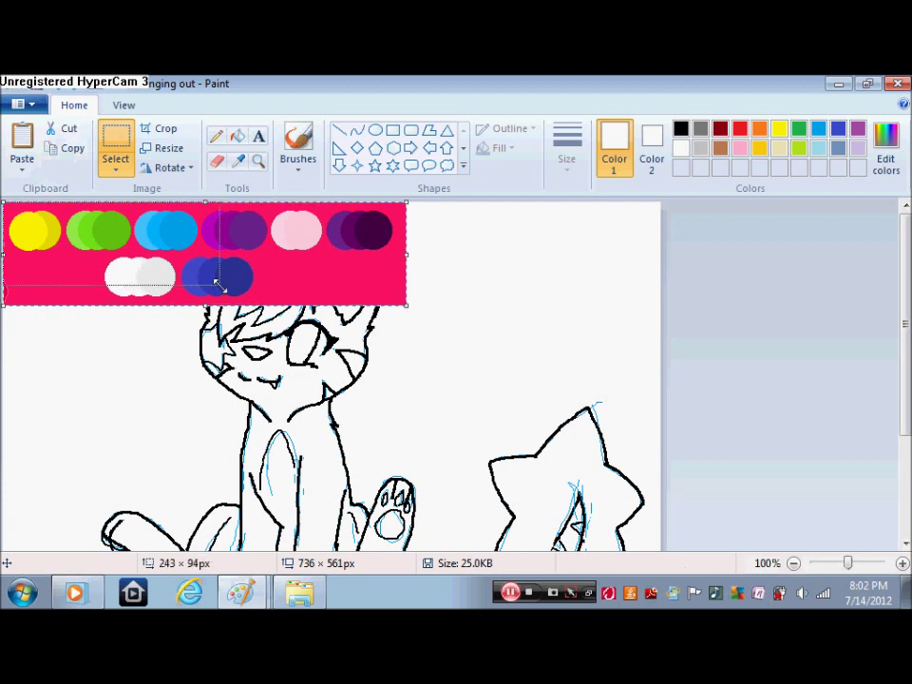
drag(124, 238, 545, 269)
click(452, 365)
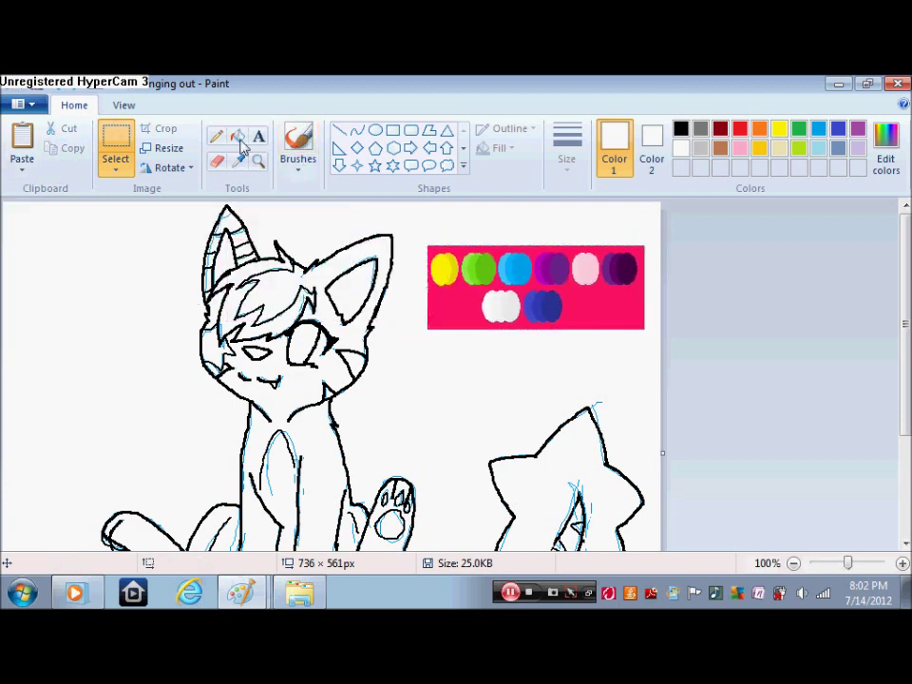
- Set Color 1 to the sketch's light blue, choose an eraser size, and erase the leftover blue sketch lines around the head and upper body
click(238, 139)
click(779, 128)
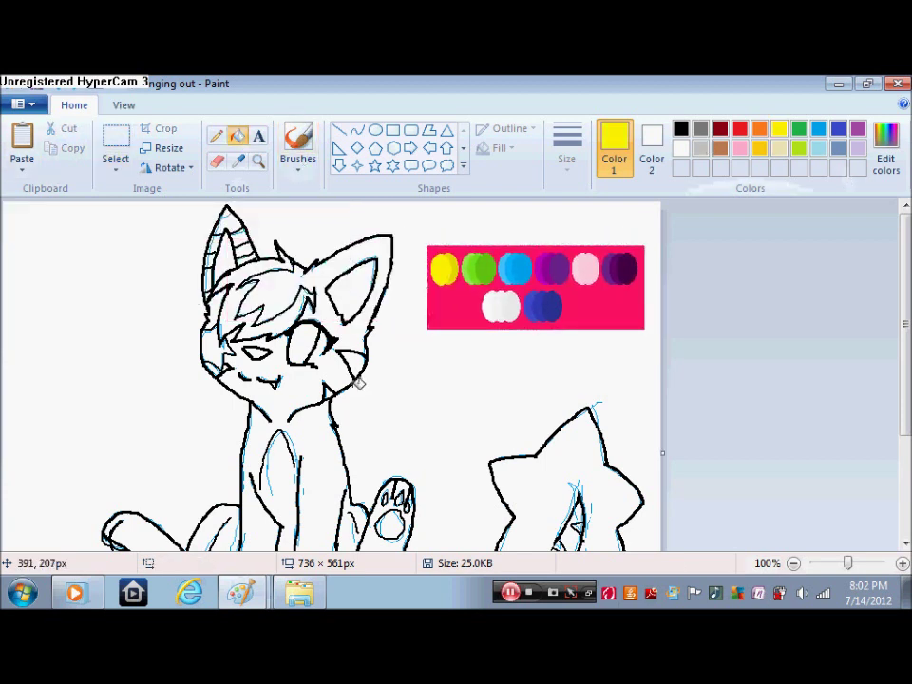
click(820, 131)
click(216, 162)
click(567, 147)
click(589, 238)
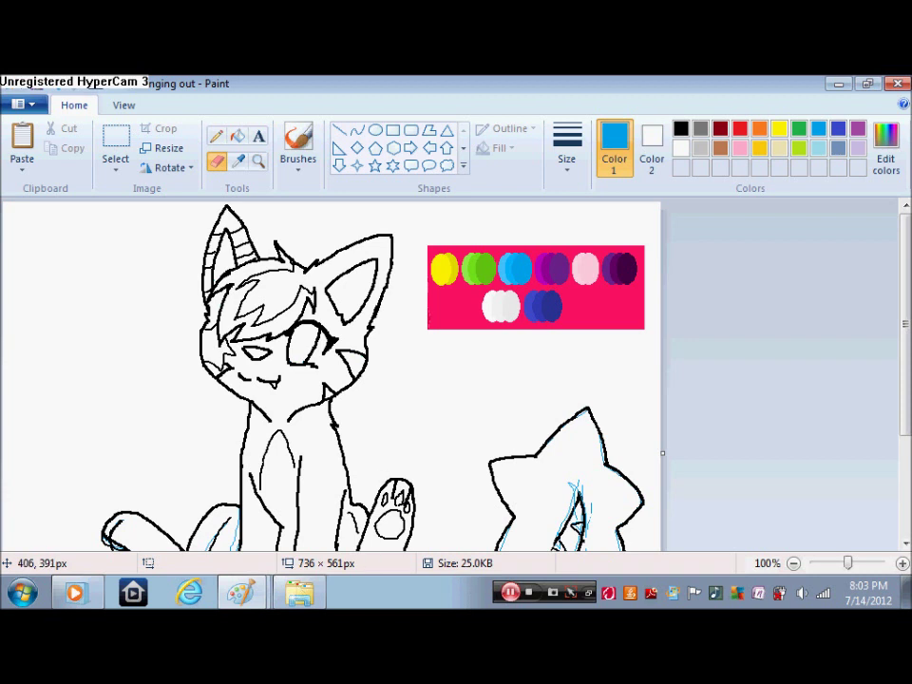
click(509, 596)
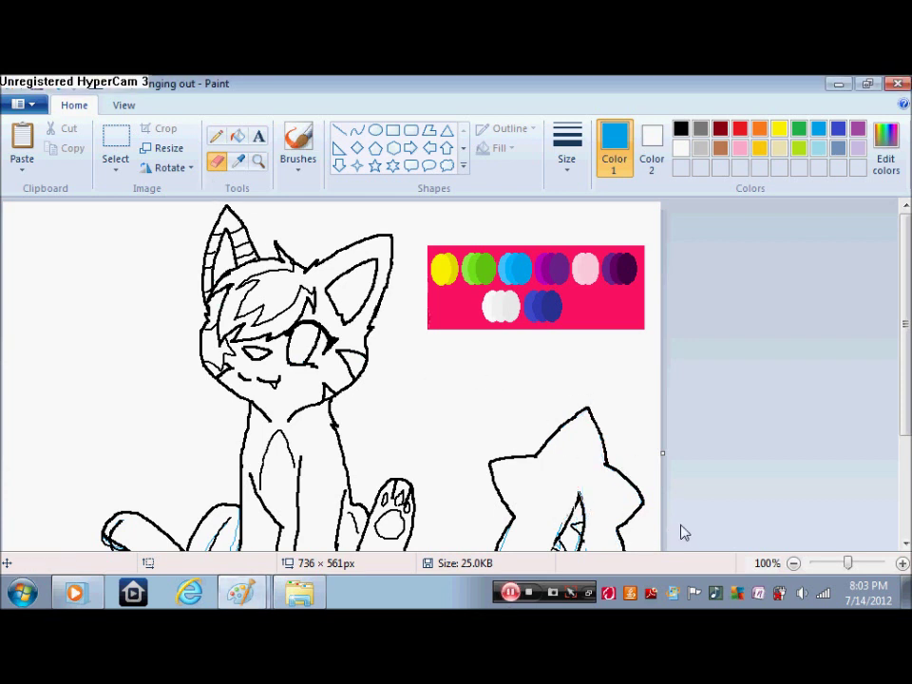
- Erase the remaining blue sketch lines from the legs and front paws without removing the black outlines
drag(908, 415, 907, 508)
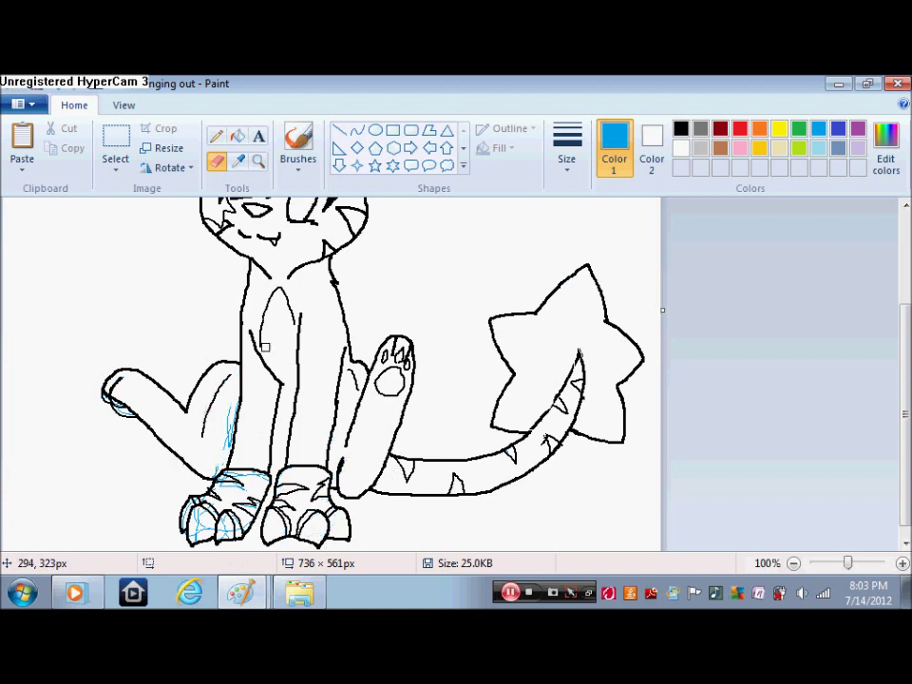
drag(265, 347, 196, 505)
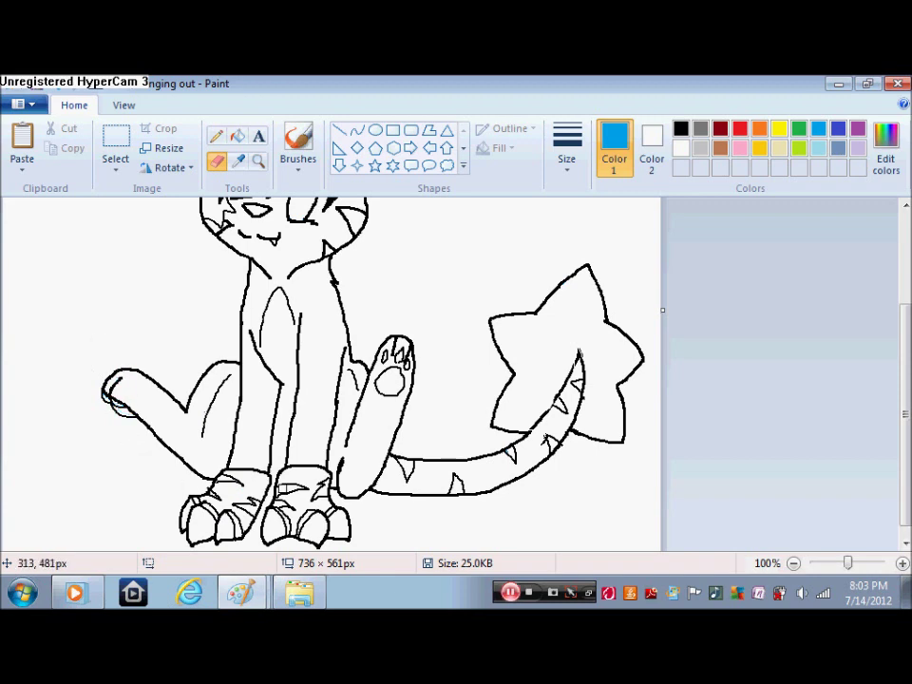
- Touch up the tail's outline inside the star with the black pencil
drag(899, 380, 899, 415)
click(258, 161)
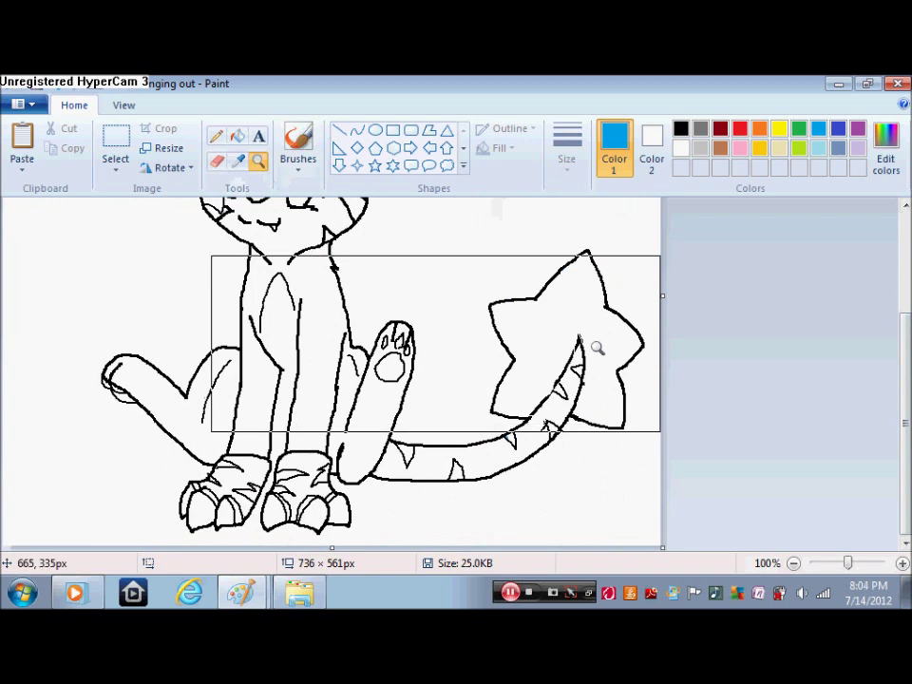
click(596, 346)
click(656, 372)
click(217, 135)
click(680, 128)
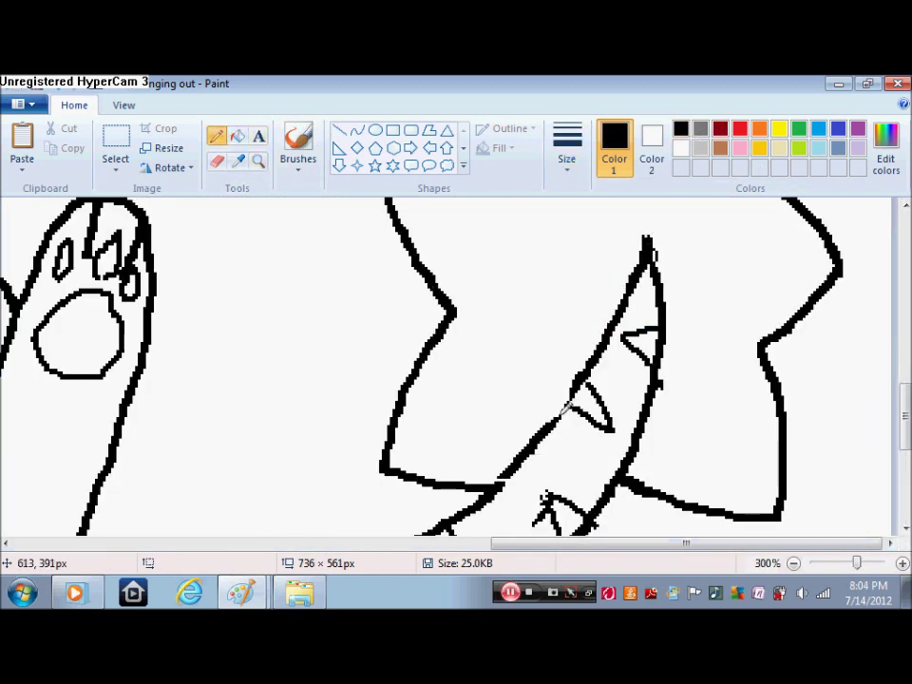
drag(545, 543, 203, 542)
mouse_move(904, 415)
mouse_down()
mouse_move(904, 245)
mouse_move(905, 357)
mouse_move(905, 337)
mouse_up()
click(793, 564)
click(793, 564)
scroll(342, 380, up, 5)
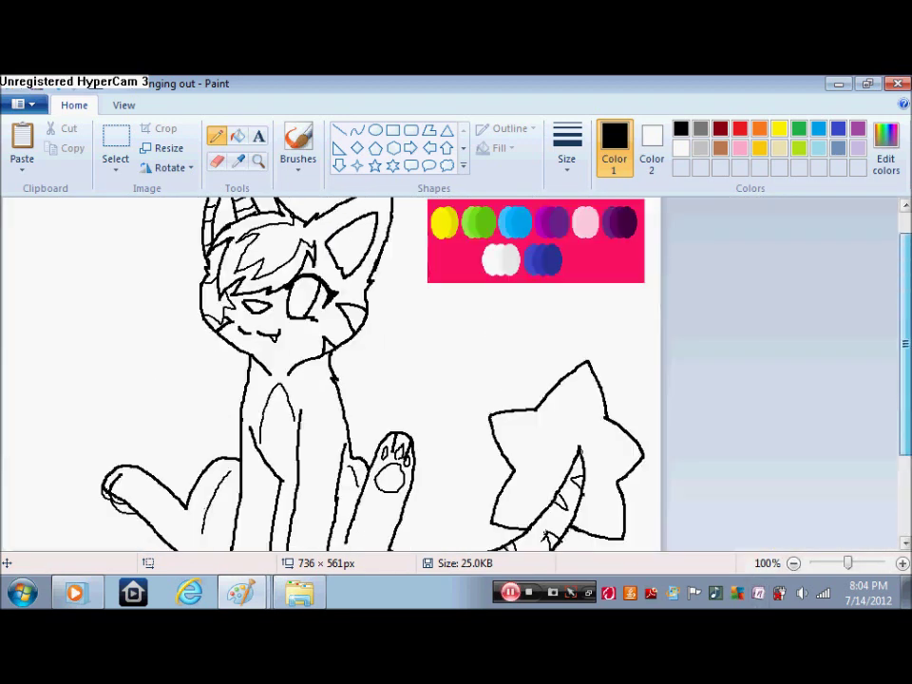
- Define a custom near-black color slightly lighter than black and fill the claws of both front paws with it
click(886, 152)
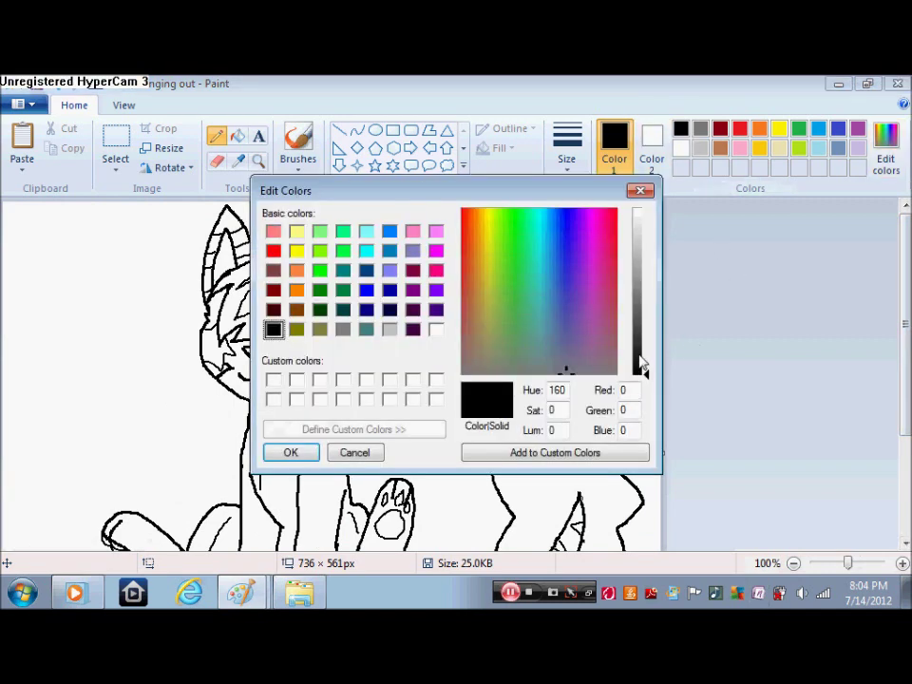
click(643, 367)
click(291, 453)
click(237, 136)
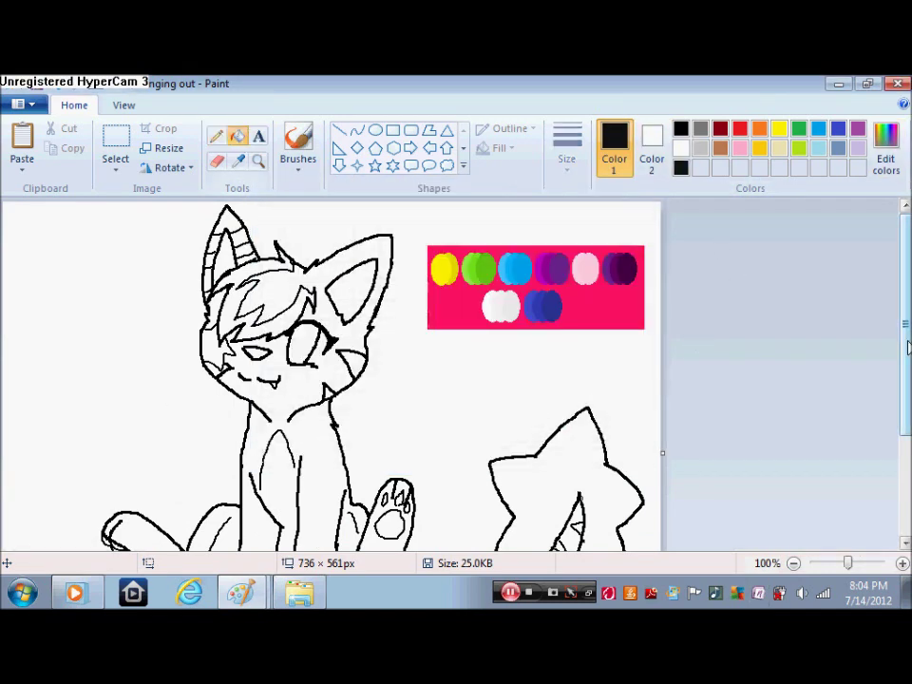
scroll(342, 399, down, 5)
click(326, 511)
click(205, 505)
click(53, 82)
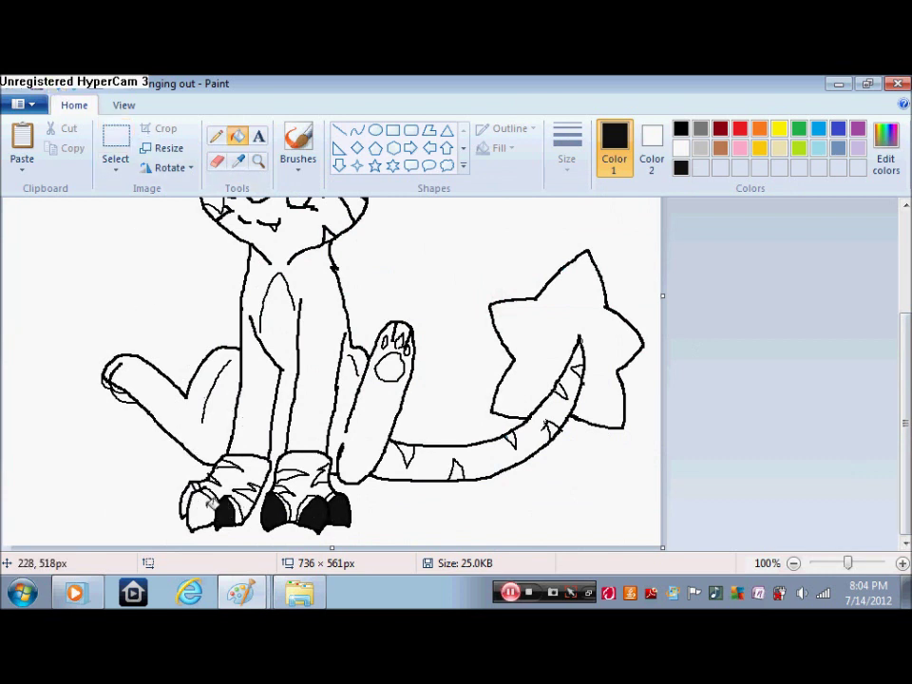
click(190, 492)
- Draw highlights on the front paws' claws with the pencil, first in dark gray and then in light gray
click(259, 162)
click(352, 457)
click(347, 480)
click(216, 136)
click(700, 128)
click(566, 148)
click(590, 217)
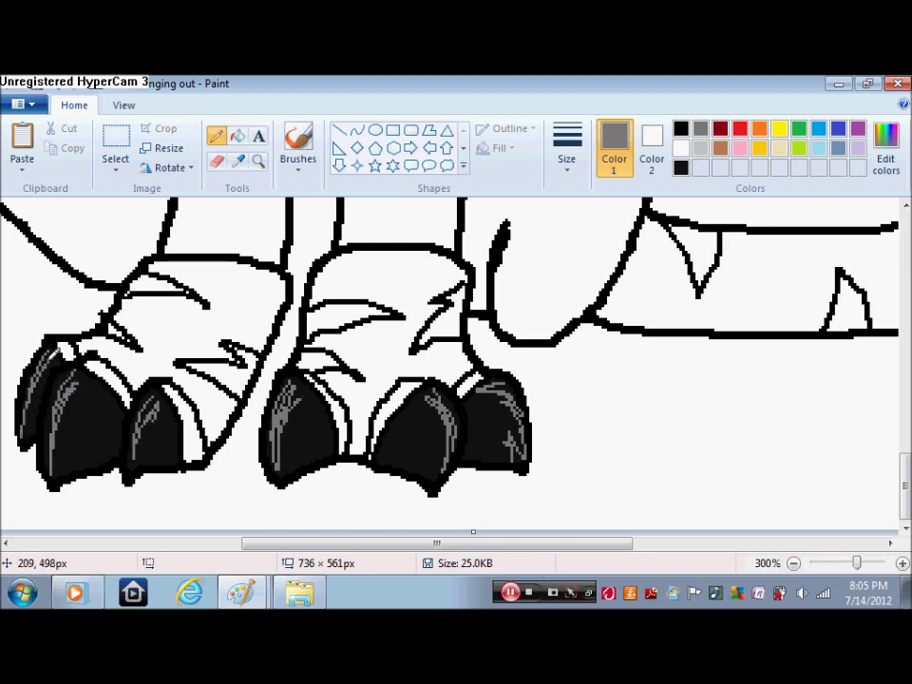
click(700, 150)
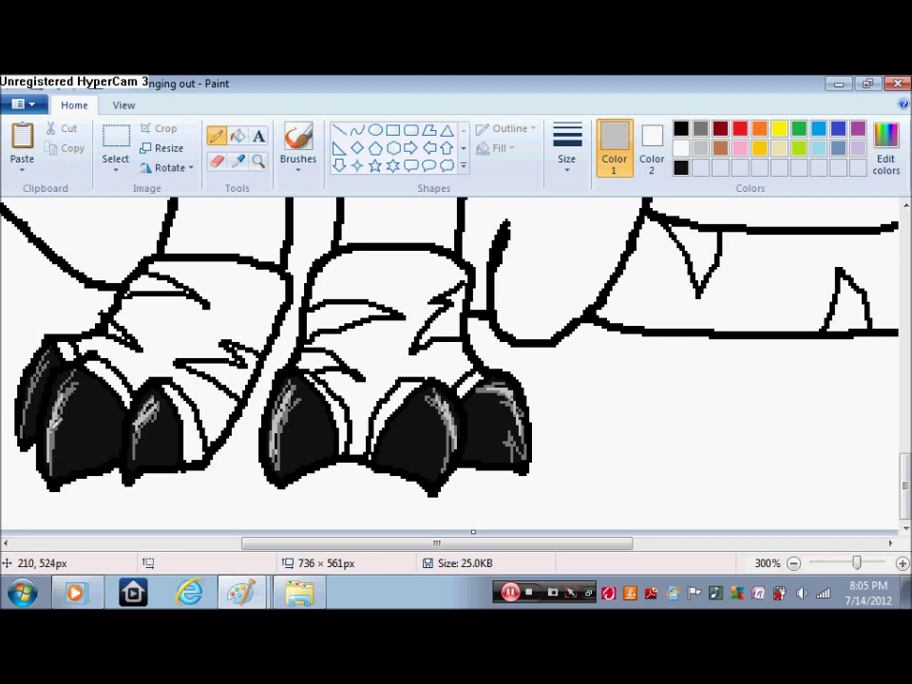
mouse_move(401, 546)
mouse_down()
mouse_move(315, 545)
mouse_move(371, 549)
mouse_up()
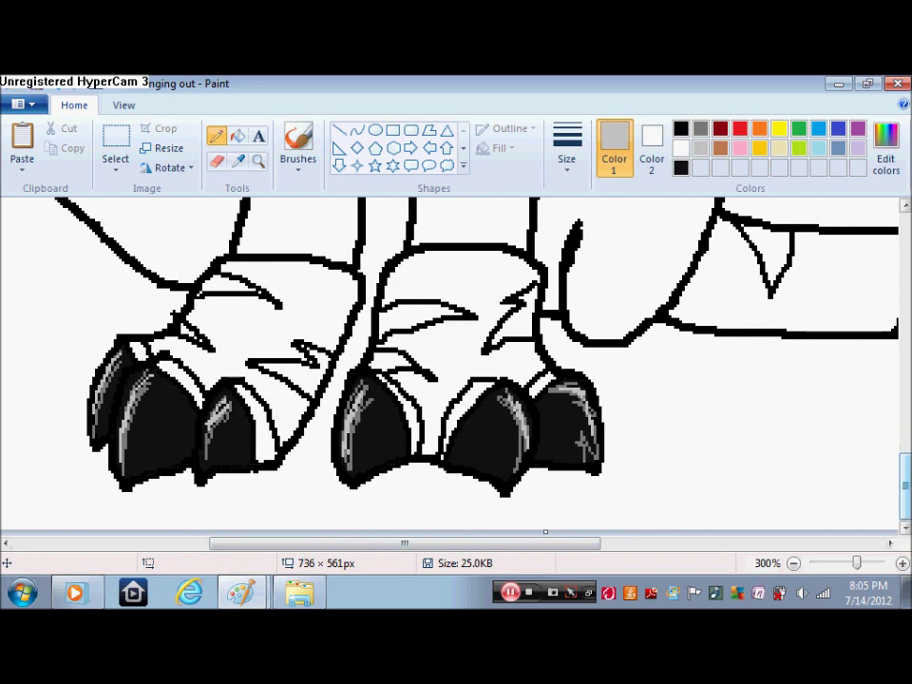
- Pick the light pink from the pasted palette and fill the inner ears and nose with it
scroll(554, 452, up, 10)
drag(540, 551, 798, 568)
click(238, 160)
click(693, 205)
click(238, 139)
drag(572, 544, 241, 544)
click(478, 435)
drag(904, 318, 902, 406)
click(380, 247)
- Fill the raised hind paw's main pad and three toe pads, and the other hind foot's pads, with light pink
click(741, 367)
click(860, 365)
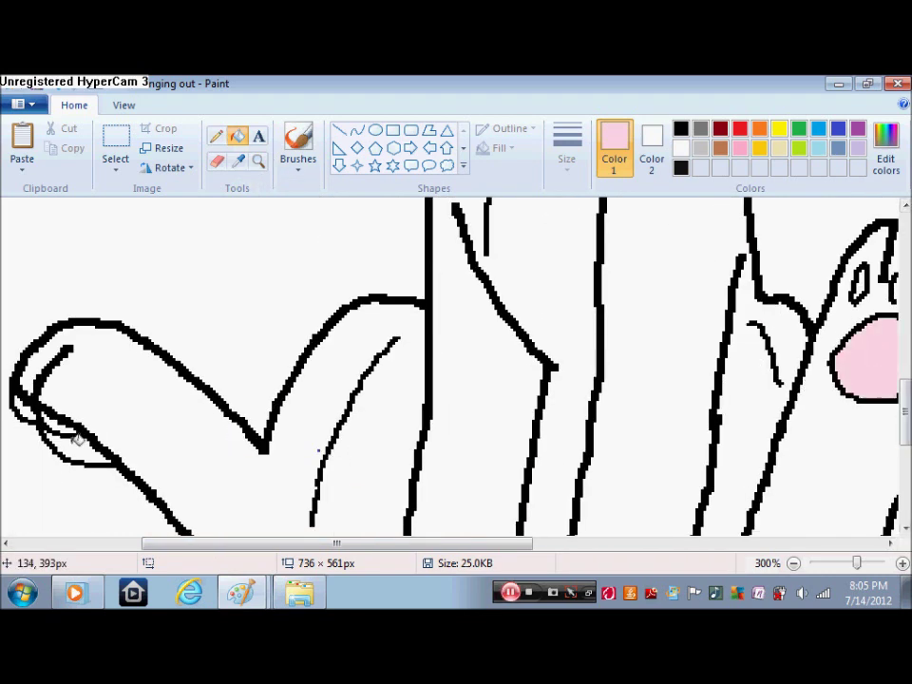
click(38, 443)
click(19, 418)
drag(503, 545, 619, 545)
click(215, 135)
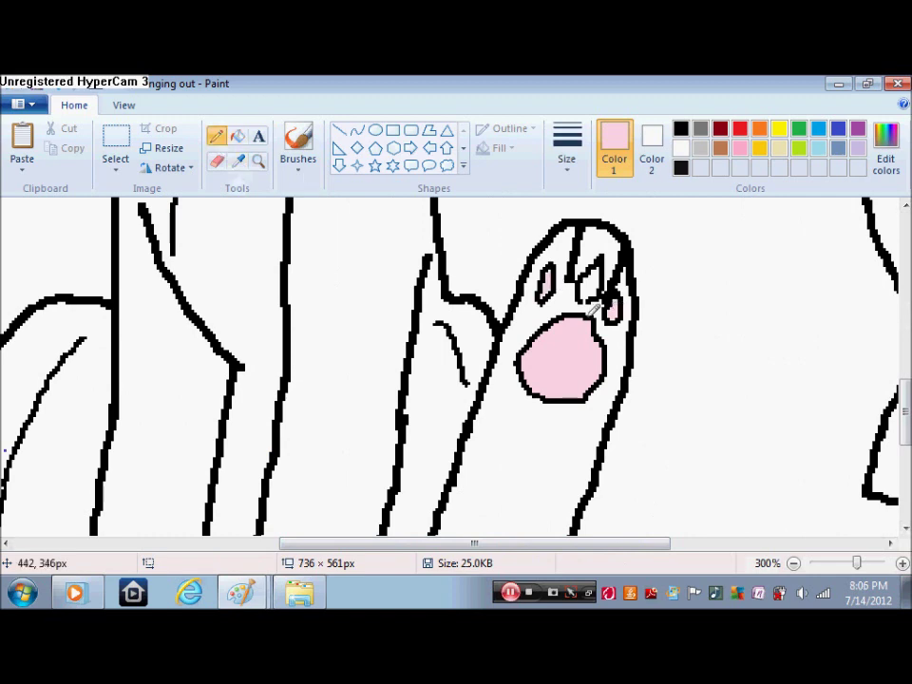
click(238, 136)
click(589, 283)
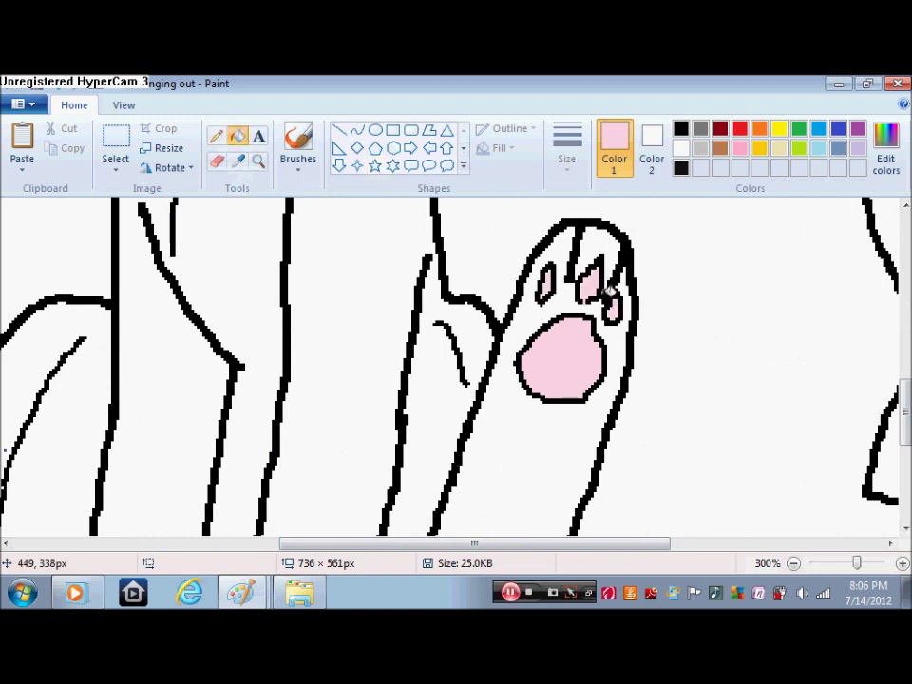
- Pick the dark purple from the pasted palette and fill the star at the tail's end with it
drag(536, 549, 727, 551)
mouse_move(904, 410)
mouse_down()
mouse_move(905, 262)
mouse_move(904, 412)
mouse_up()
click(238, 161)
click(770, 301)
click(532, 285)
- Pick the medium purple from the palette, fill the tail's pointed stripes, and cover the leftover blue speck with the pencil
click(239, 162)
click(568, 356)
click(600, 332)
click(656, 269)
click(576, 463)
click(445, 485)
drag(665, 543, 590, 543)
click(312, 505)
scroll(311, 506, down, 3)
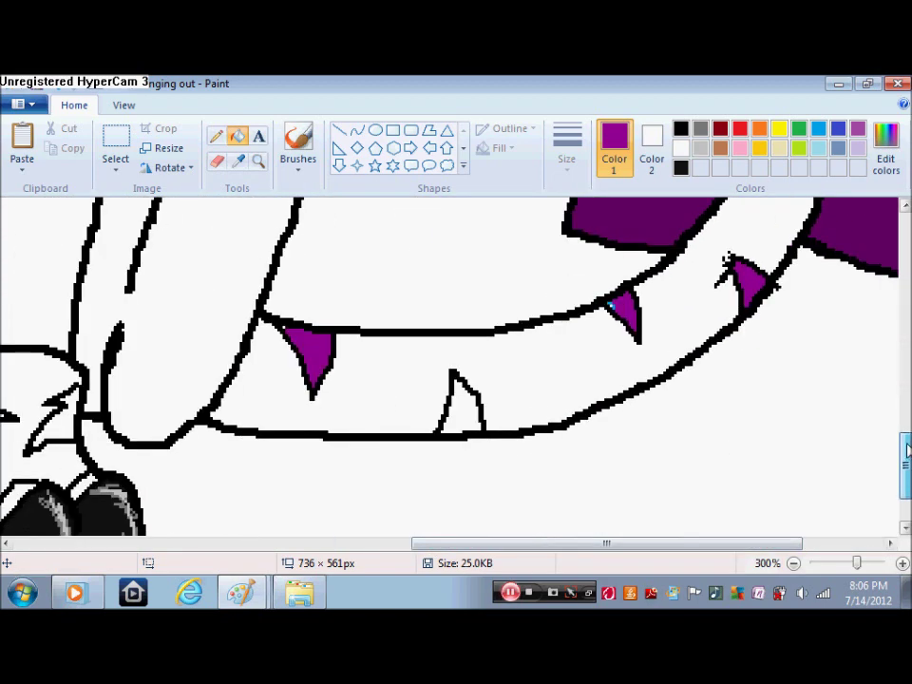
click(469, 408)
click(216, 136)
click(608, 303)
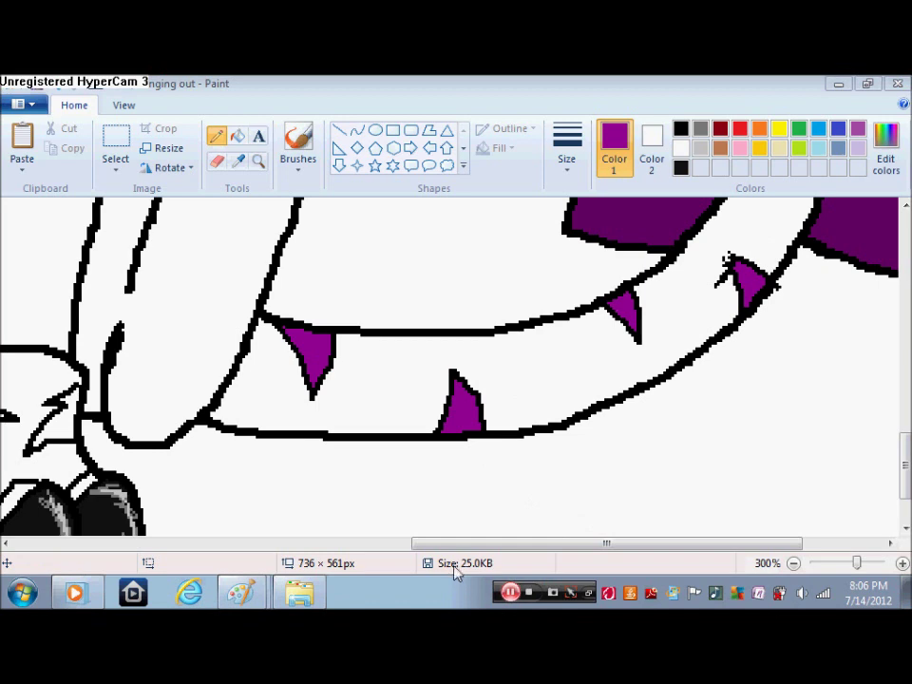
- Fill the pointed stripes on both cheeks with the same medium purple
drag(456, 546, 263, 545)
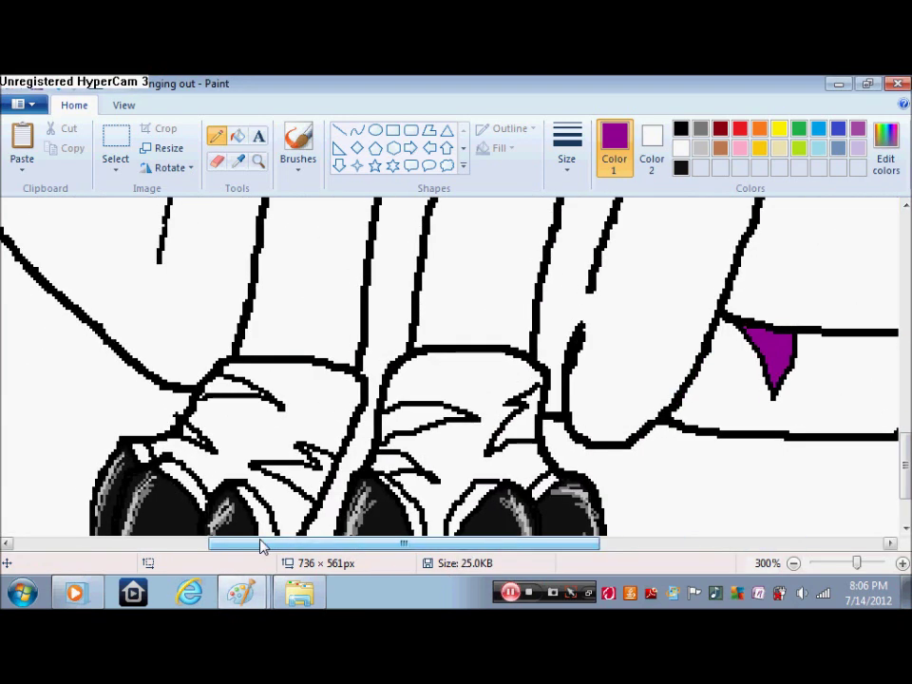
click(238, 136)
drag(905, 465, 905, 351)
click(636, 363)
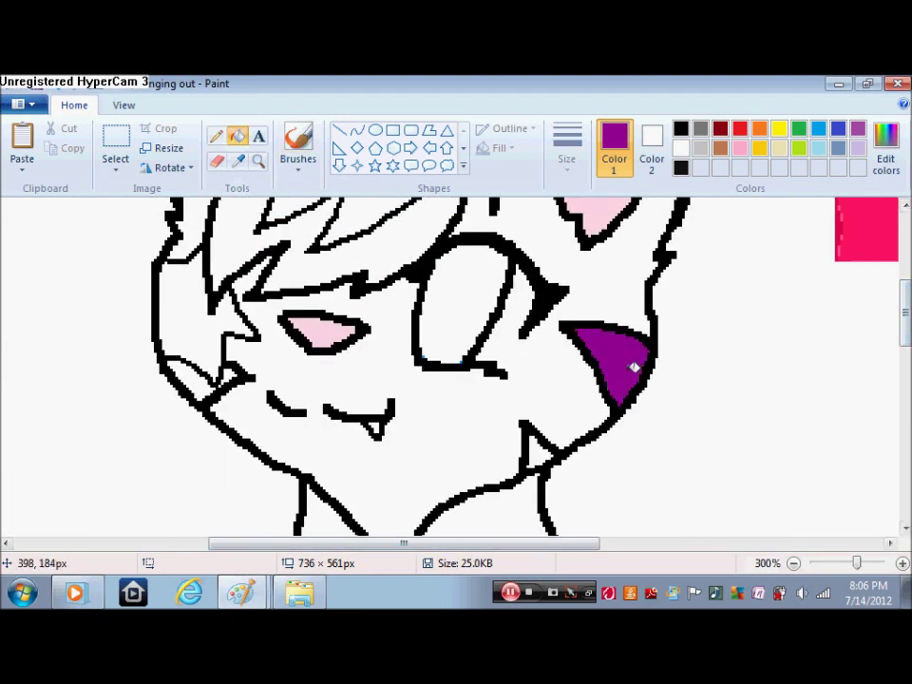
click(190, 380)
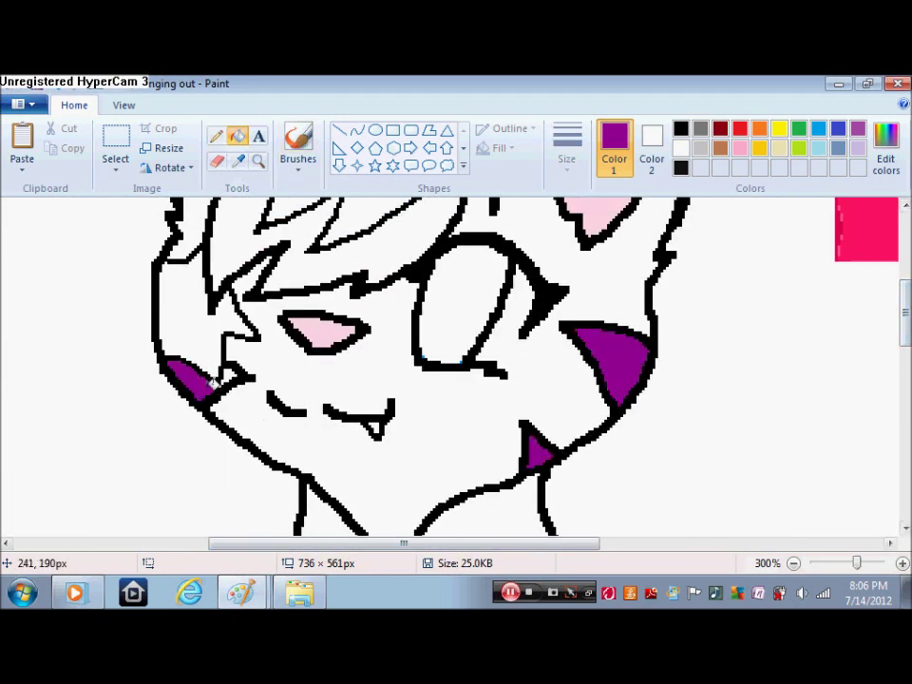
- Fill the outer hair sections with medium purple and touch up the unfilled specks with the pencil
click(216, 135)
click(237, 136)
click(304, 238)
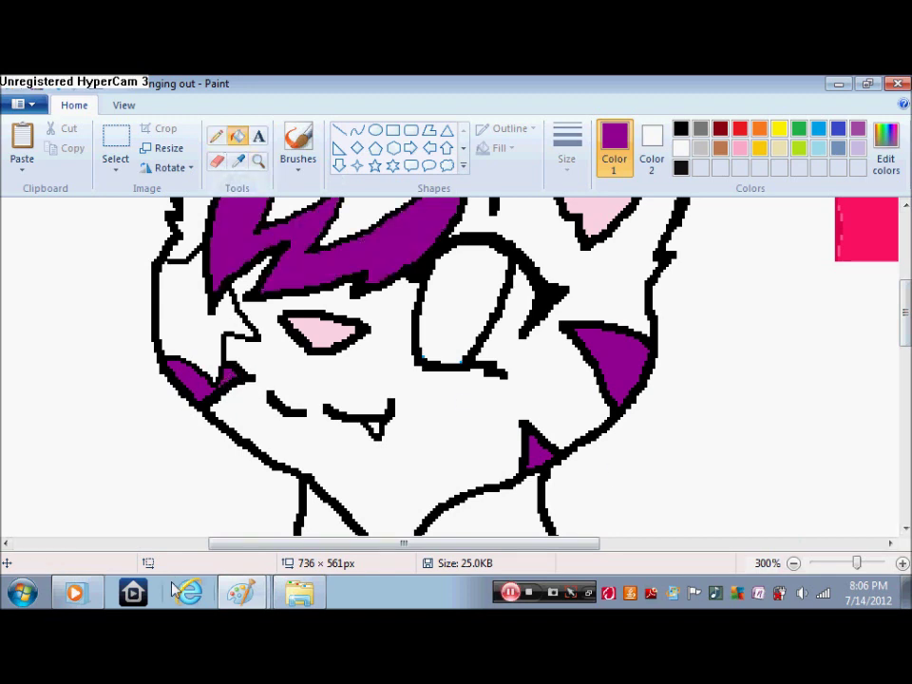
scroll(883, 415, up, 5)
scroll(884, 415, down, 10)
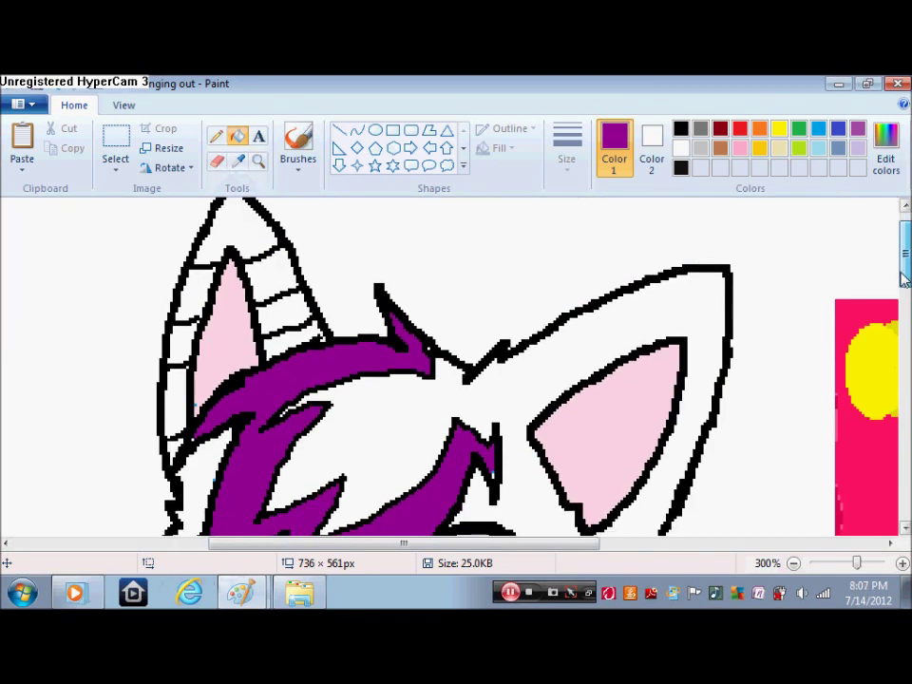
scroll(884, 415, up, 10)
click(215, 136)
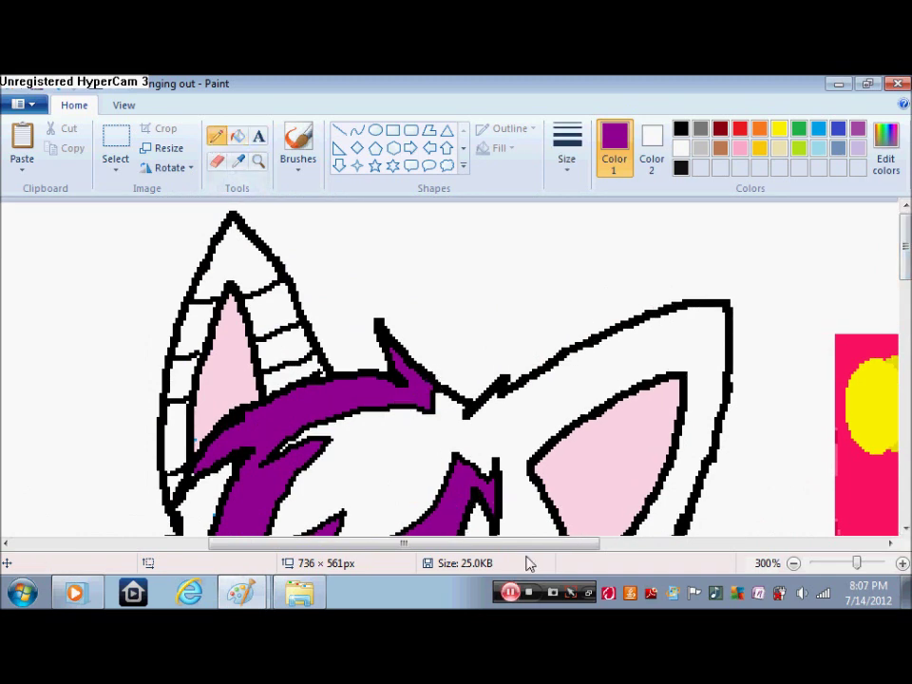
- Pick the medium green from the pasted palette and fill the main areas of both front paws with it
drag(527, 545, 394, 549)
mouse_move(905, 255)
mouse_down()
mouse_move(889, 472)
mouse_move(901, 249)
mouse_up()
drag(399, 543, 339, 549)
click(237, 160)
click(561, 383)
drag(904, 249, 900, 472)
click(237, 136)
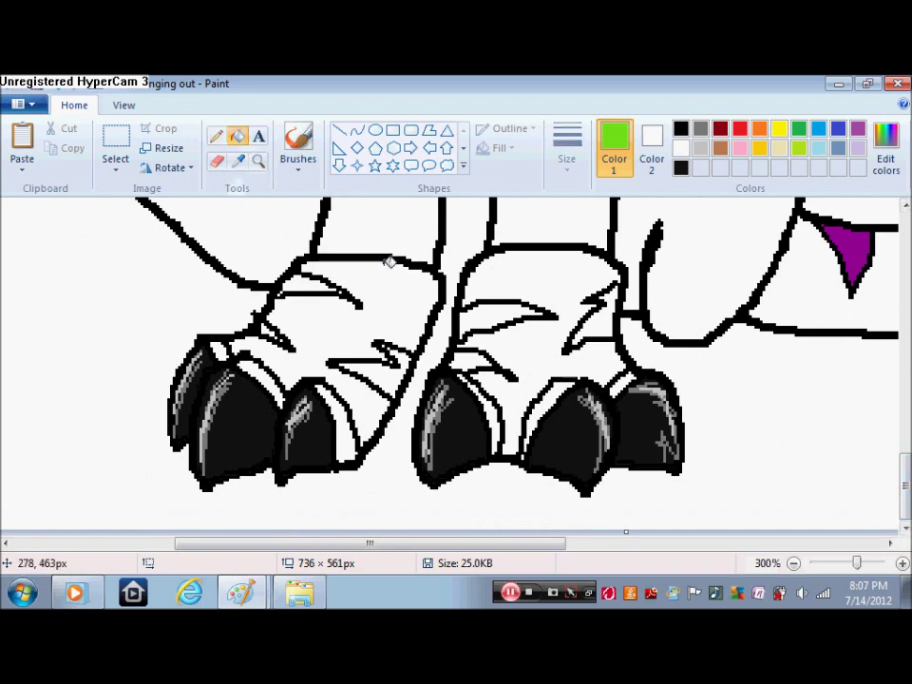
click(390, 278)
click(566, 353)
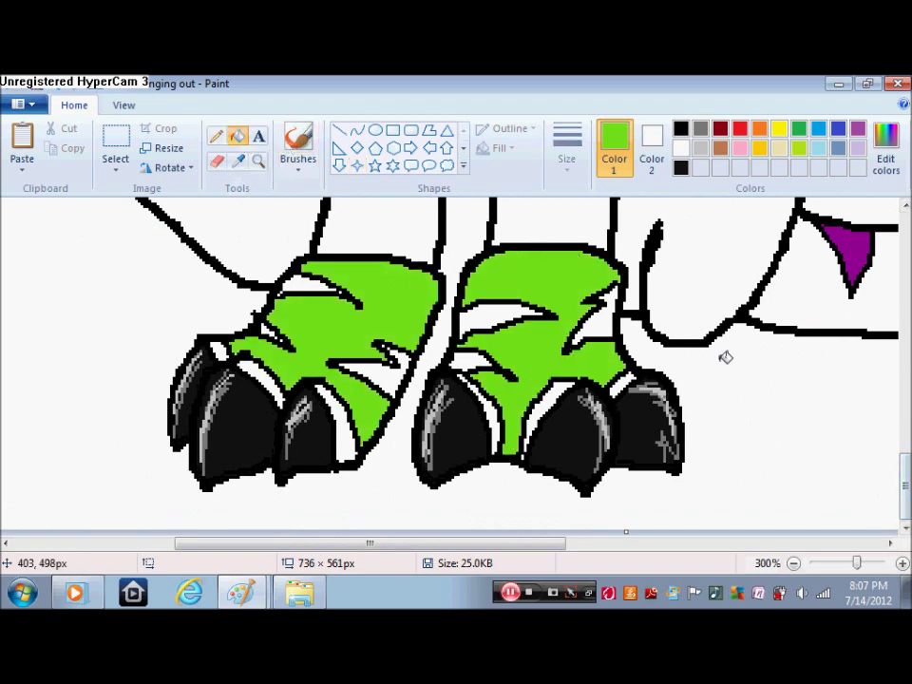
click(216, 135)
- Pick the middle light blue from the palette and fill the jagged markings and toe bands on the front paw nearer the tail
drag(465, 539, 562, 561)
drag(904, 475, 904, 266)
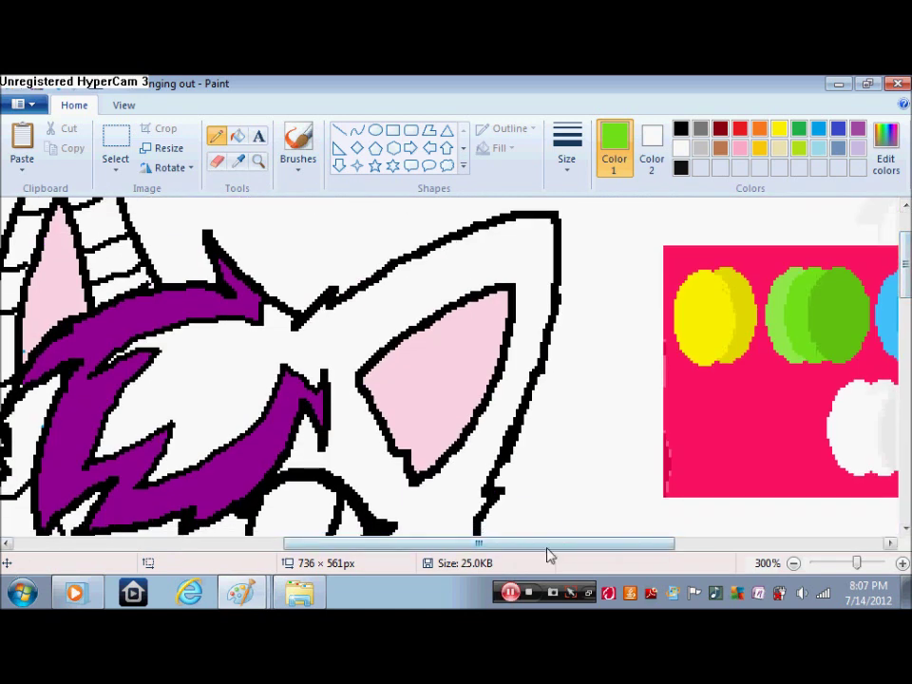
drag(545, 544, 665, 570)
click(240, 162)
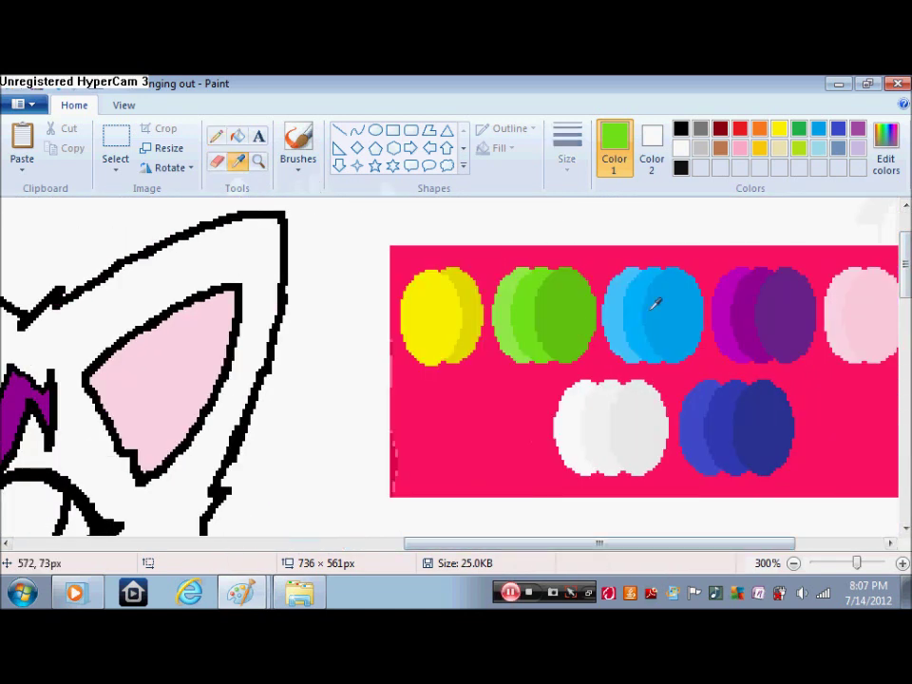
click(656, 301)
click(237, 137)
drag(559, 543, 384, 544)
drag(906, 271, 903, 480)
click(406, 444)
click(368, 441)
click(496, 408)
click(475, 332)
click(366, 336)
click(348, 393)
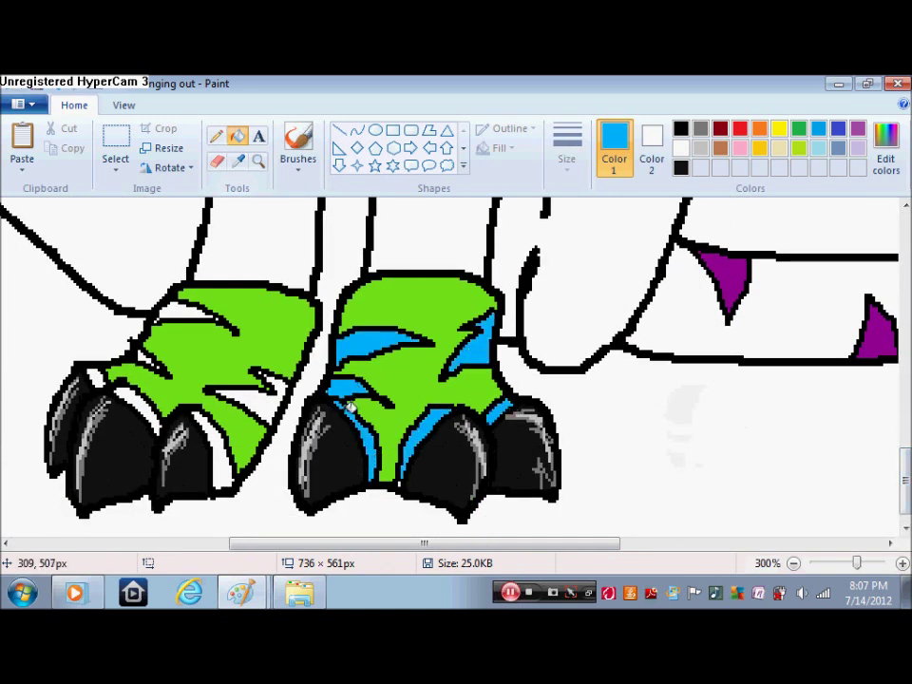
- Fill the jagged markings and toe bands on the other front paw with the same light blue
click(249, 395)
click(217, 460)
click(138, 403)
click(97, 382)
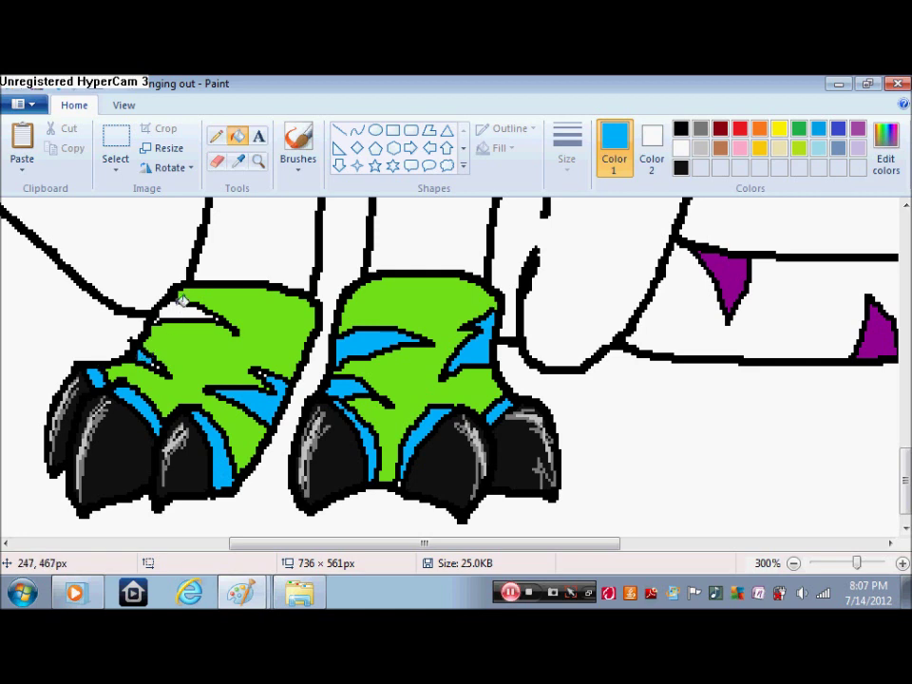
drag(444, 545, 389, 545)
click(456, 241)
click(62, 89)
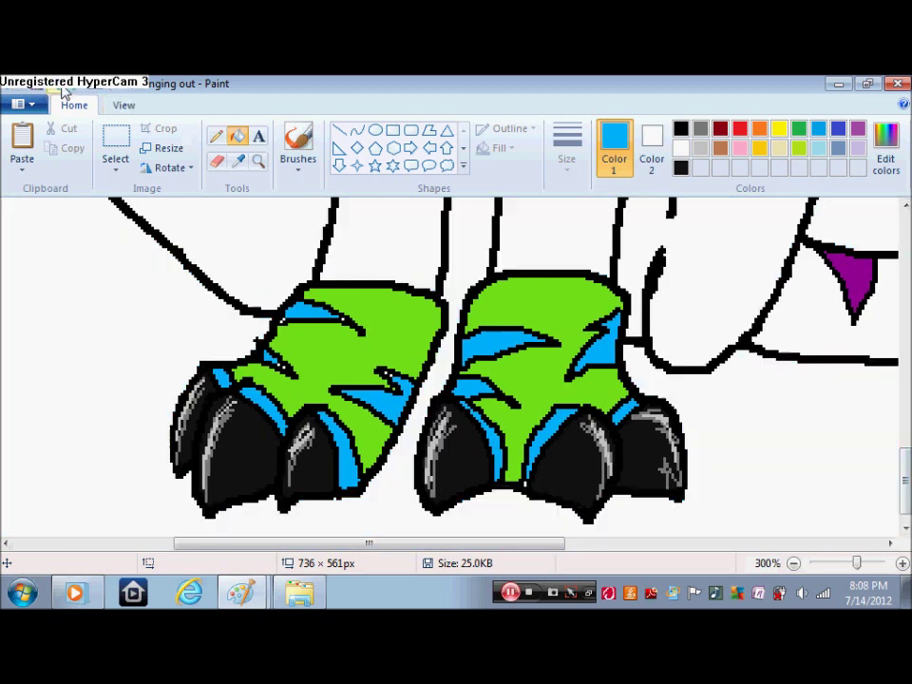
- Close the outline gap between the front paws with black pencil and touch up unfilled specks in the light blue markings
click(680, 128)
click(216, 136)
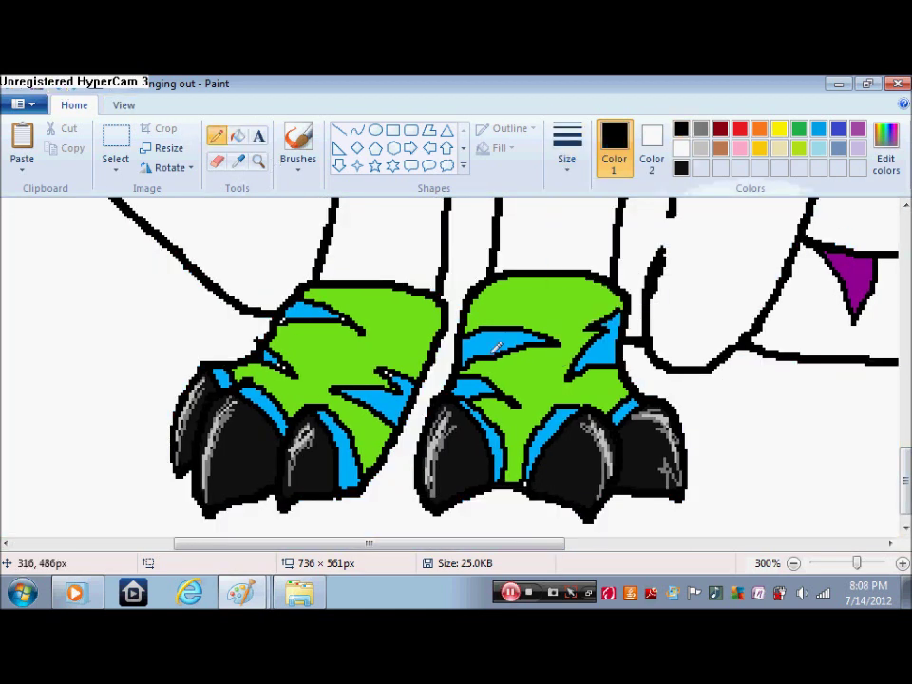
click(237, 160)
click(313, 306)
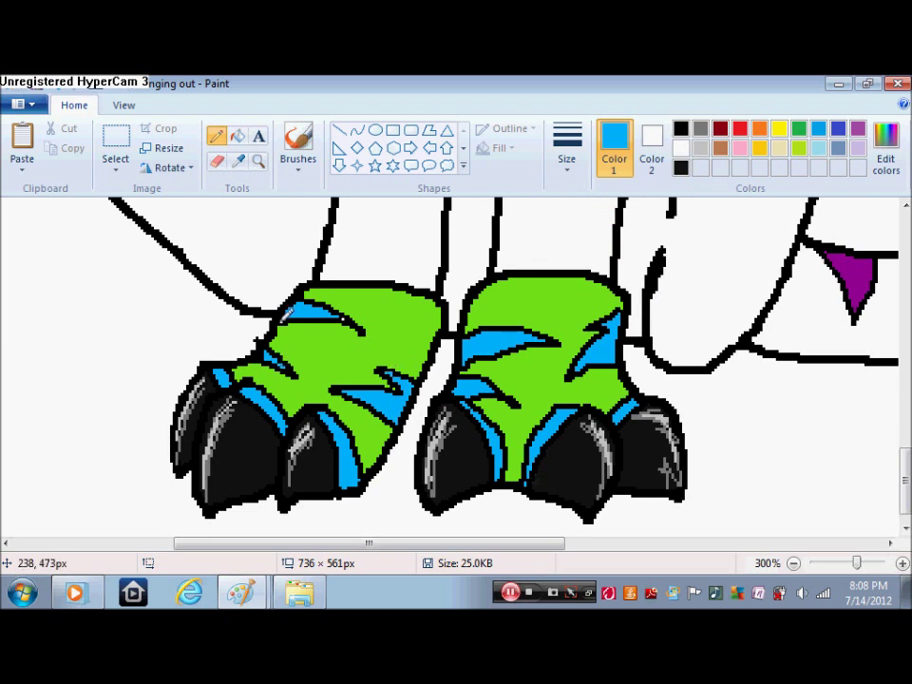
- Fill the star-shaped marking on the character's cheek with yellow
drag(907, 463, 907, 281)
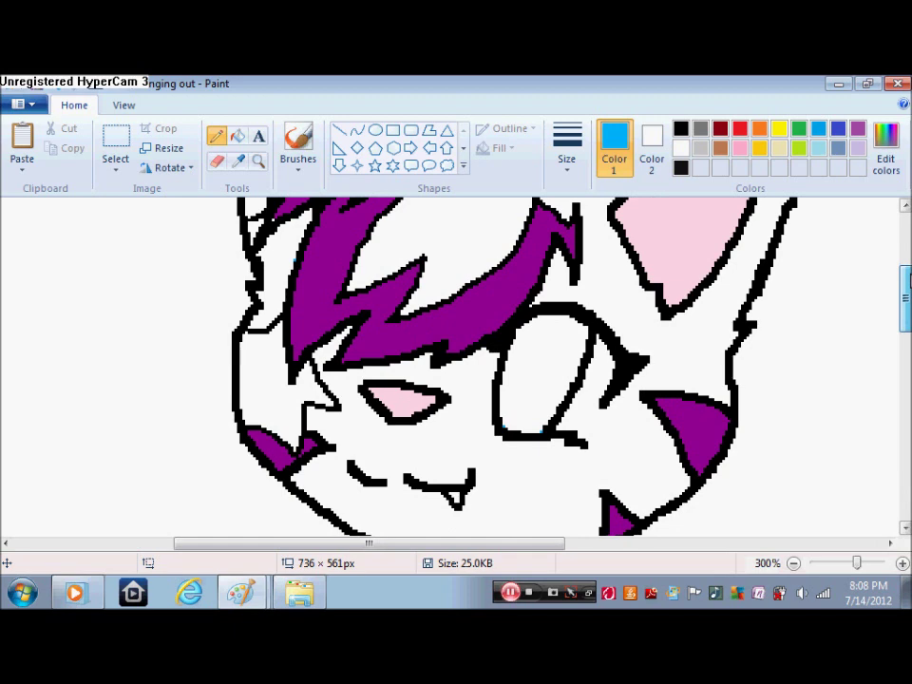
click(779, 128)
click(238, 136)
click(282, 377)
- Define an off-white custom color with red, green and blue set to 248
drag(444, 544, 670, 560)
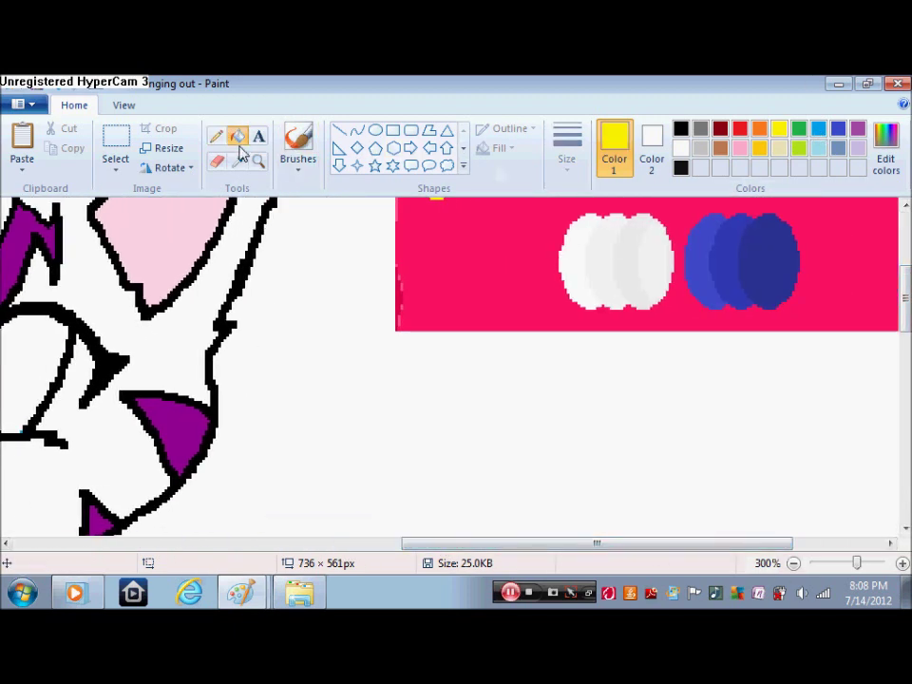
click(680, 149)
click(886, 149)
click(644, 219)
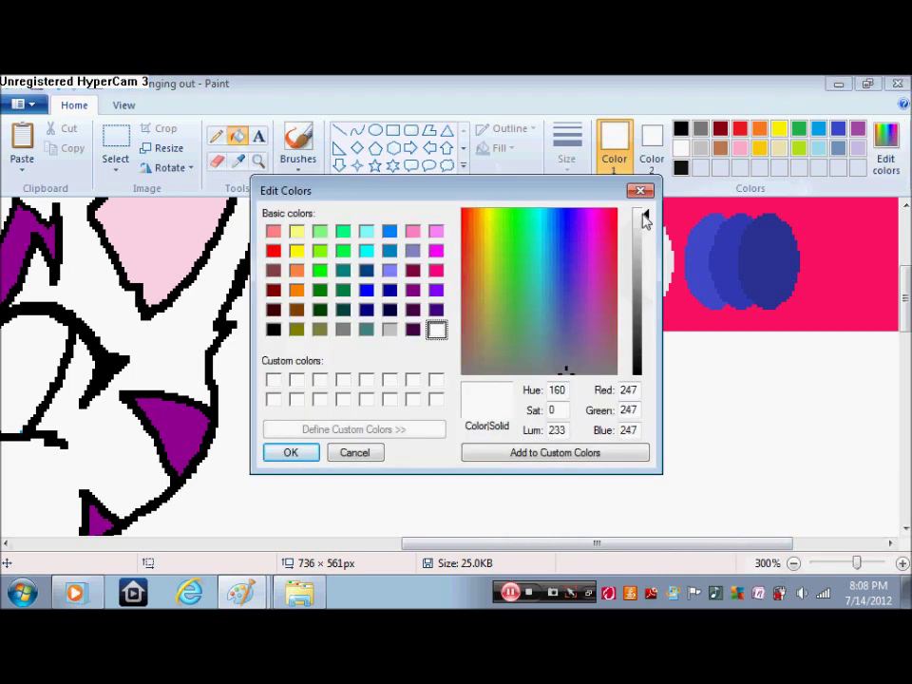
click(639, 215)
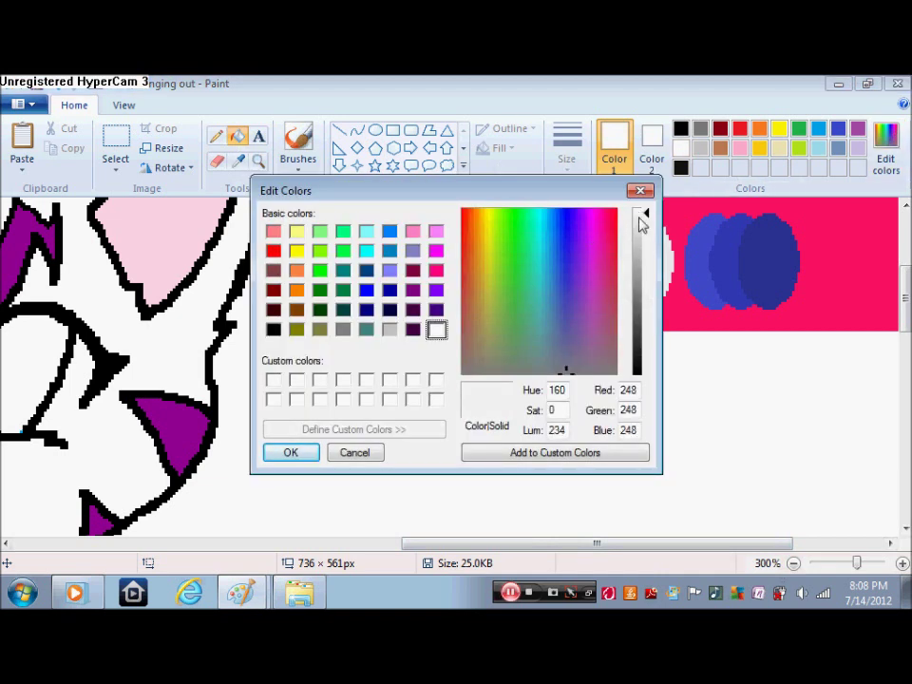
click(316, 456)
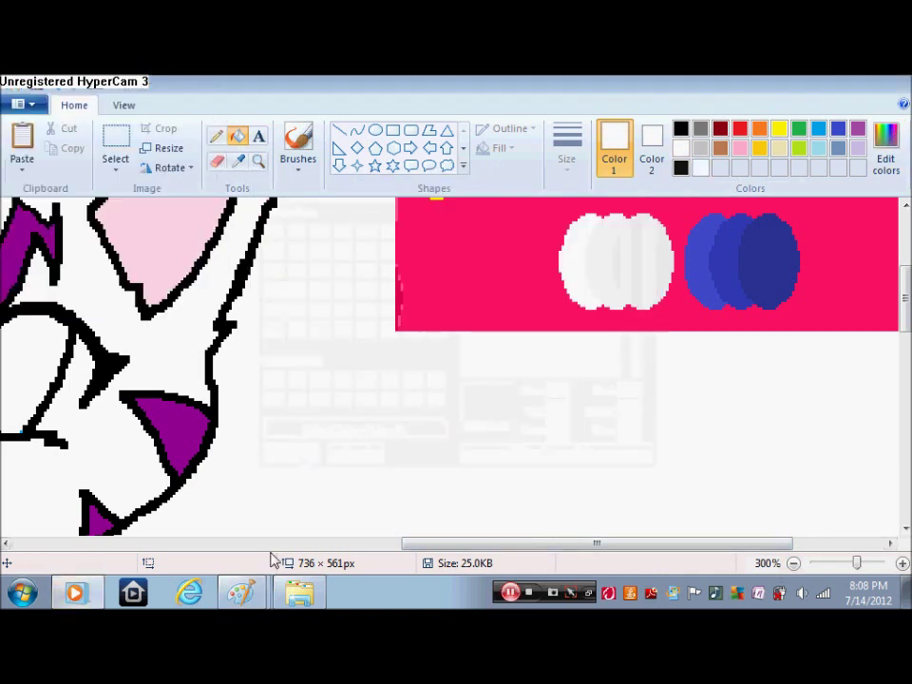
drag(486, 544, 187, 409)
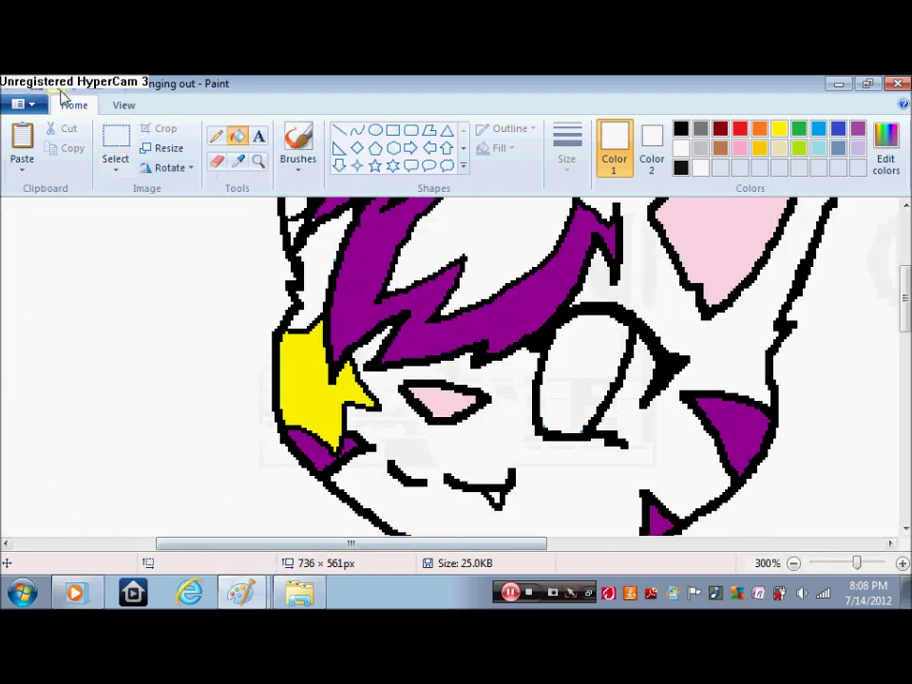
- Pick the lightest dark-blue shade from the pasted palette and fill the whole iris of the open eye
drag(472, 543, 698, 543)
click(237, 159)
click(749, 267)
click(73, 350)
- Pick the middle blue from the palette, draw a wavy boundary across the lower iris and fill the area above it
click(237, 160)
click(215, 136)
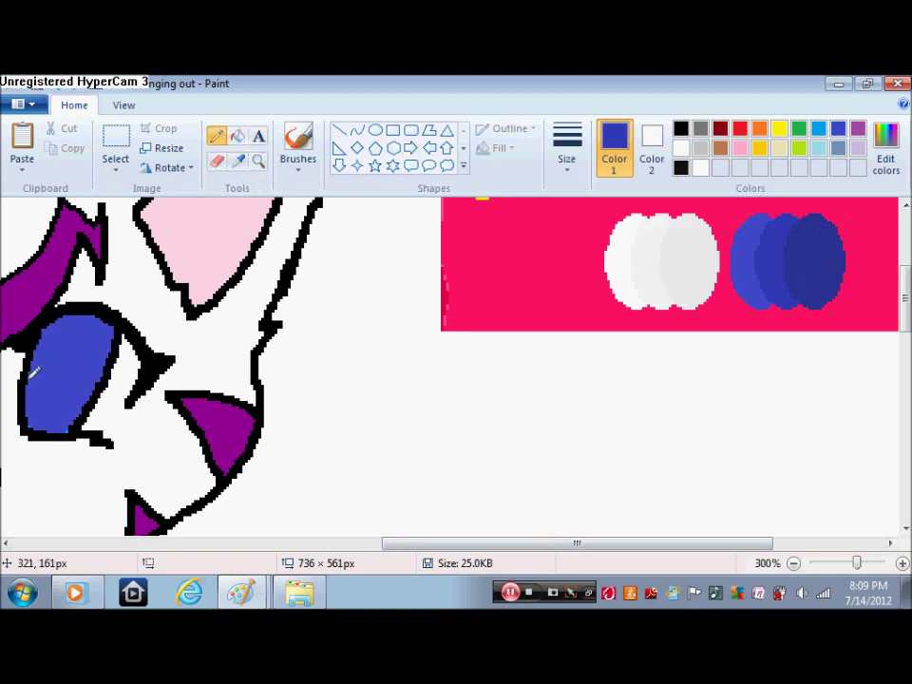
click(238, 136)
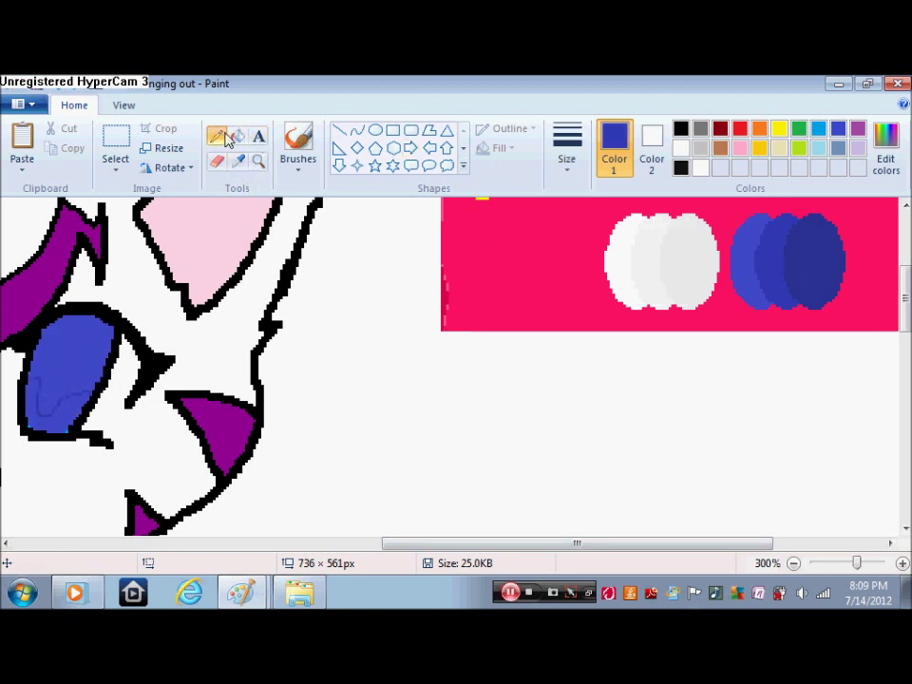
click(95, 328)
- Pick the darkest blue from the palette, draw a curved boundary across the upper iris and fill the area above it
click(237, 159)
click(797, 244)
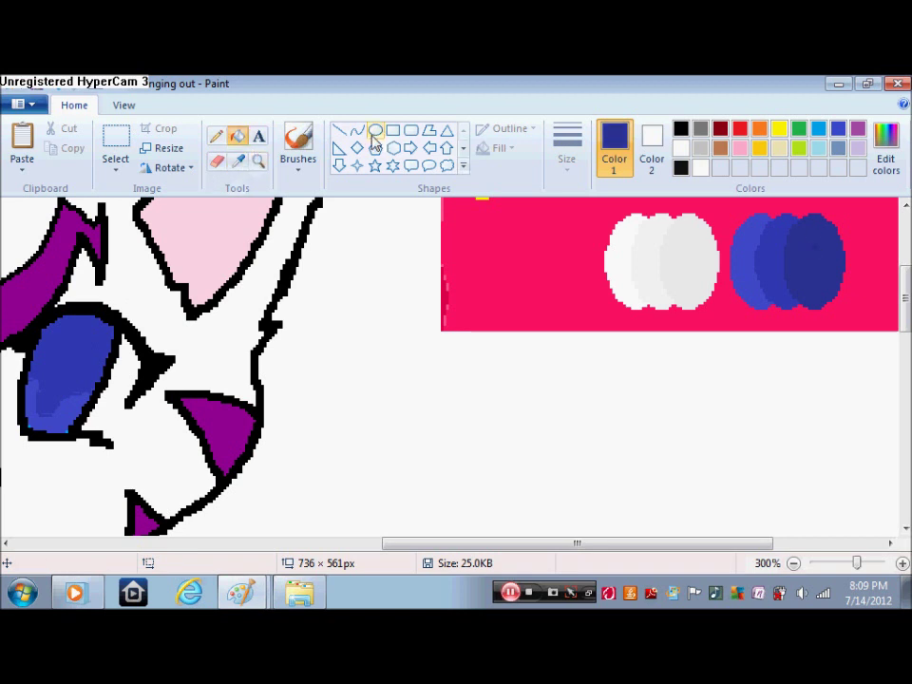
click(215, 136)
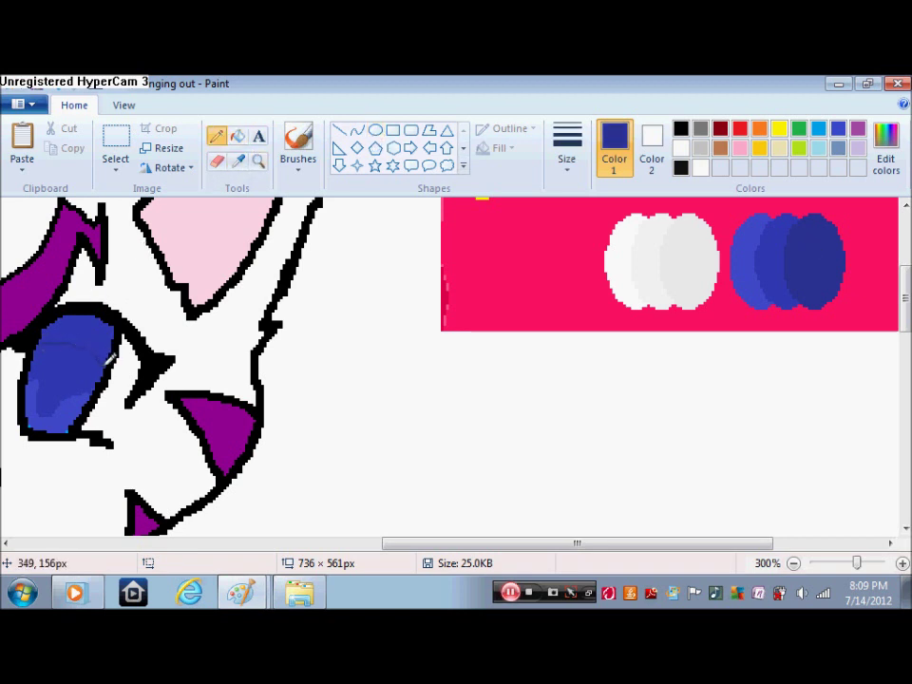
click(238, 136)
click(105, 325)
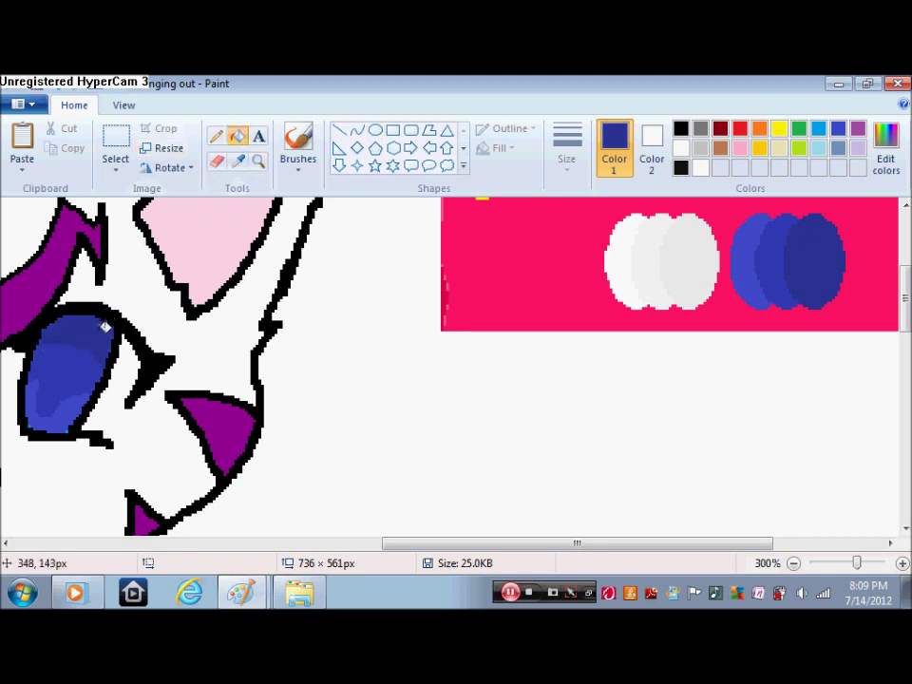
- Outline a small reflection in the lower corner of the iris in turquoise and fill it
click(818, 128)
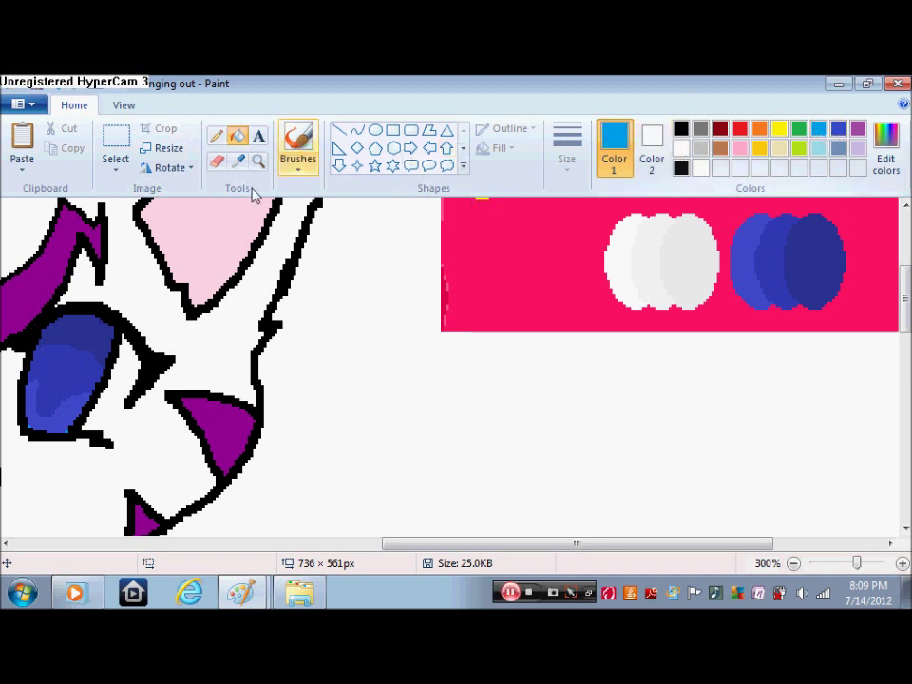
click(216, 136)
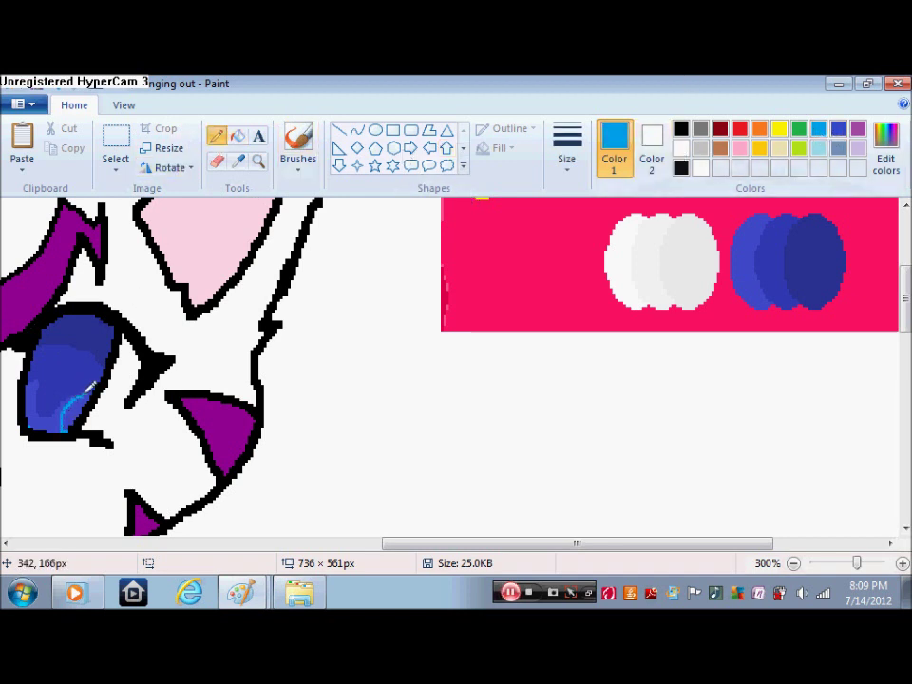
click(238, 136)
click(72, 416)
- Paint off-white highlights in the eye with a thicker pencil, undoing the strokes that spill over the outline
drag(517, 543, 356, 553)
click(215, 136)
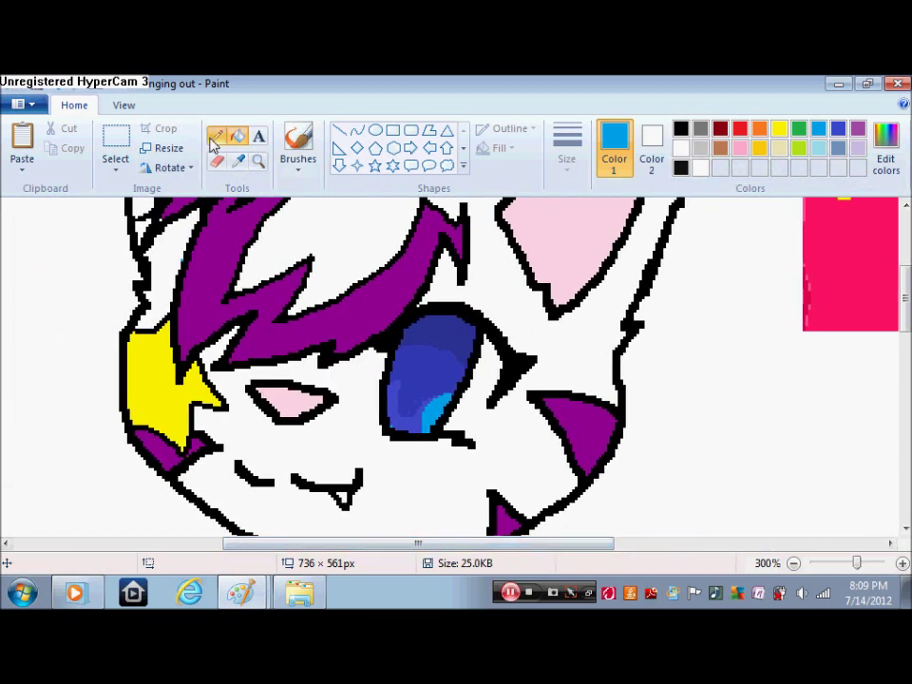
click(698, 168)
click(566, 147)
click(643, 296)
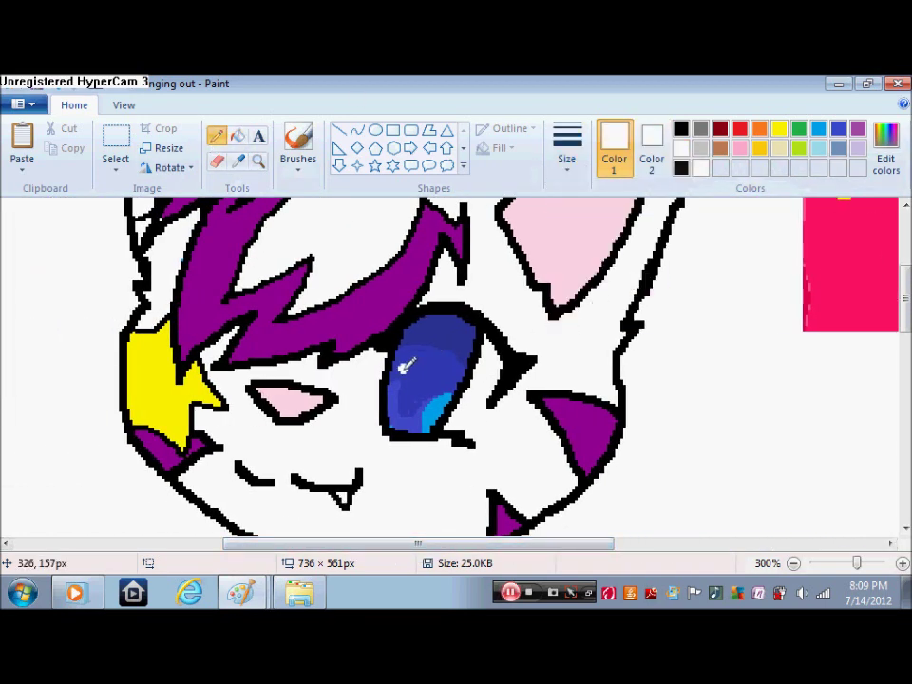
drag(402, 365, 419, 352)
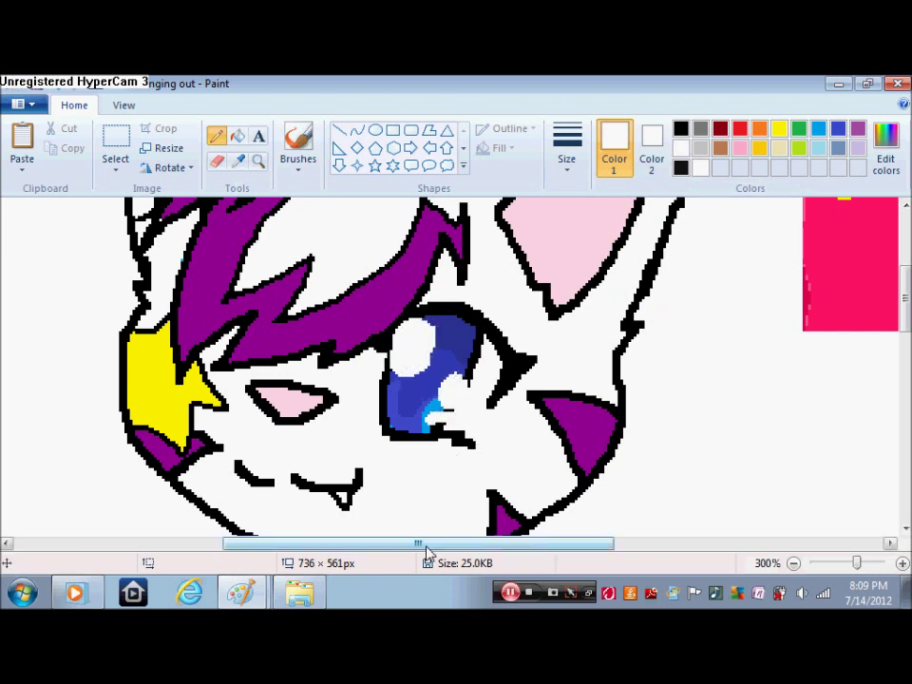
click(58, 86)
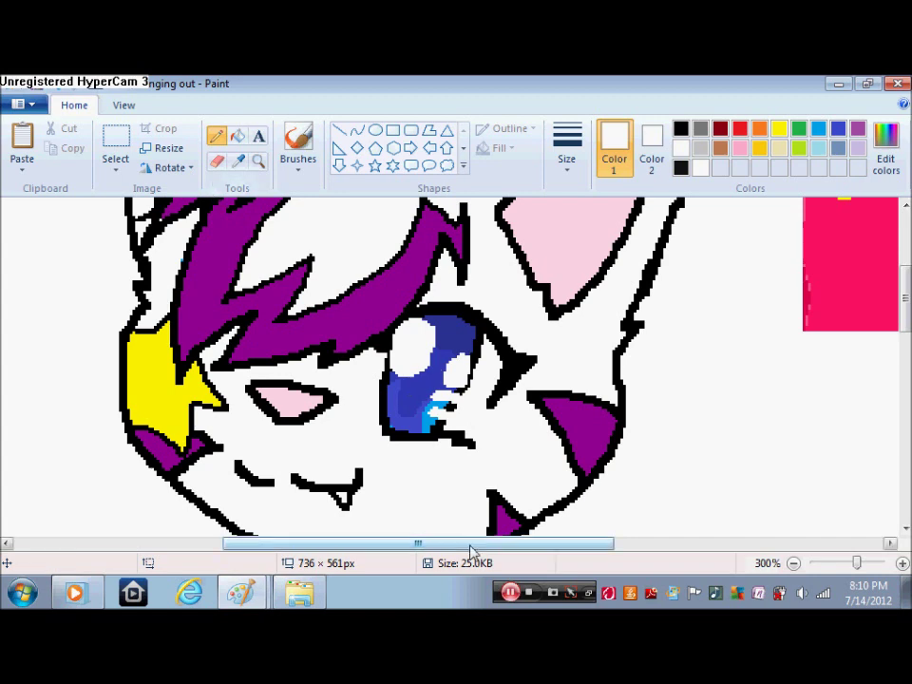
- Pick a light gray from the pasted palette, change the pencil thickness and shade the character's chest
drag(473, 554, 570, 556)
drag(906, 298, 902, 351)
click(794, 563)
click(794, 562)
drag(905, 447, 901, 387)
click(237, 161)
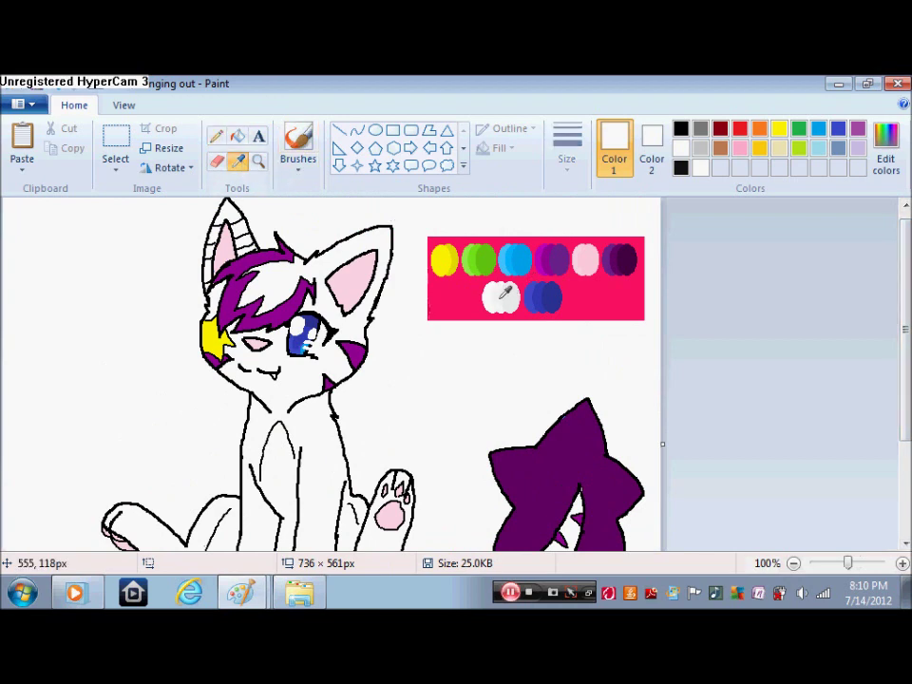
click(258, 161)
click(347, 475)
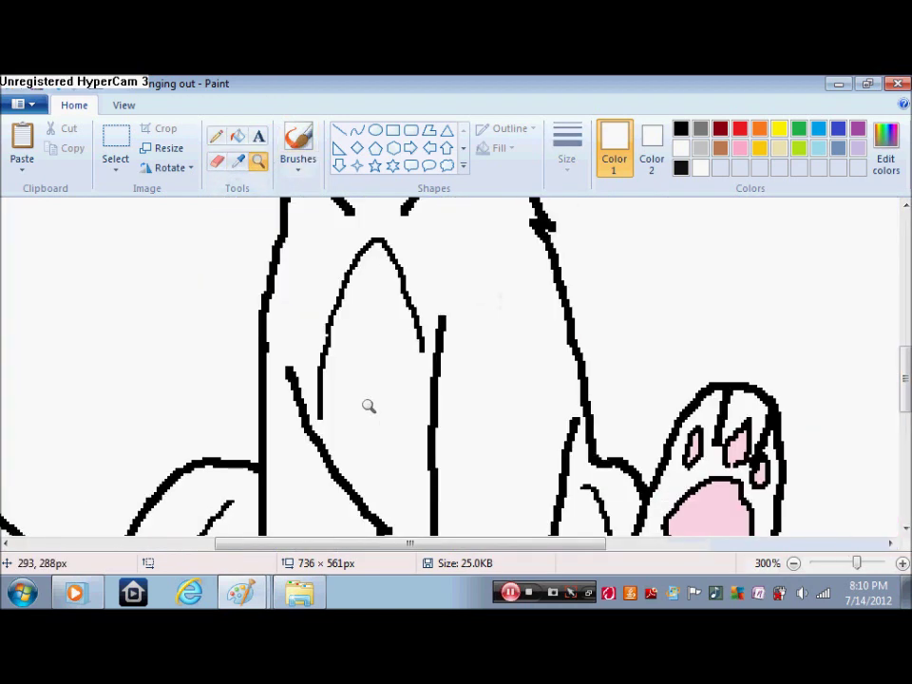
click(217, 140)
click(566, 147)
click(608, 303)
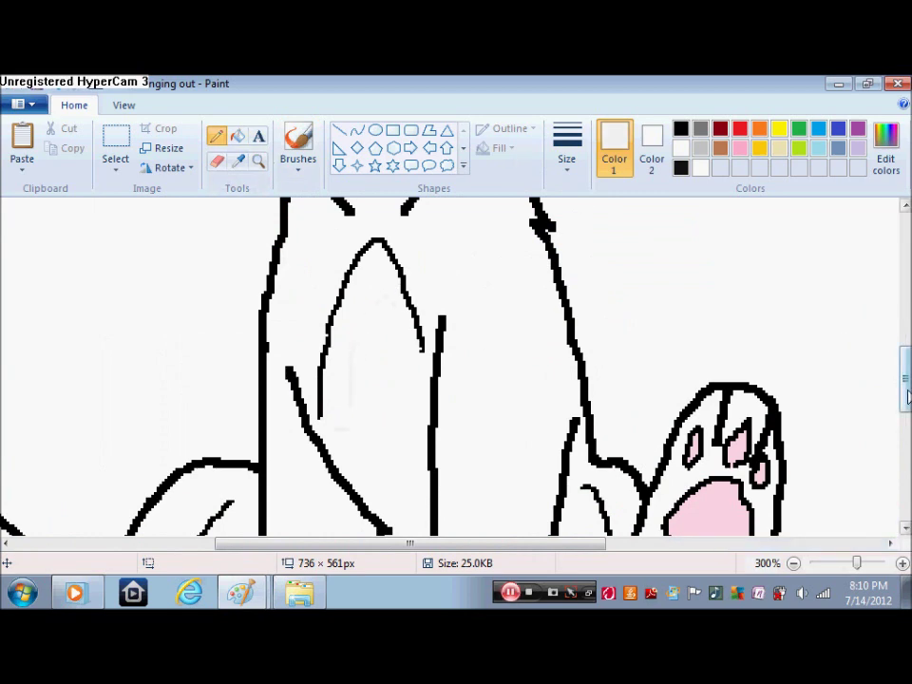
- Shade the front leg farther from the tail and the adjacent outstretched hind leg with the light gray pencil
scroll(289, 238, down, 3)
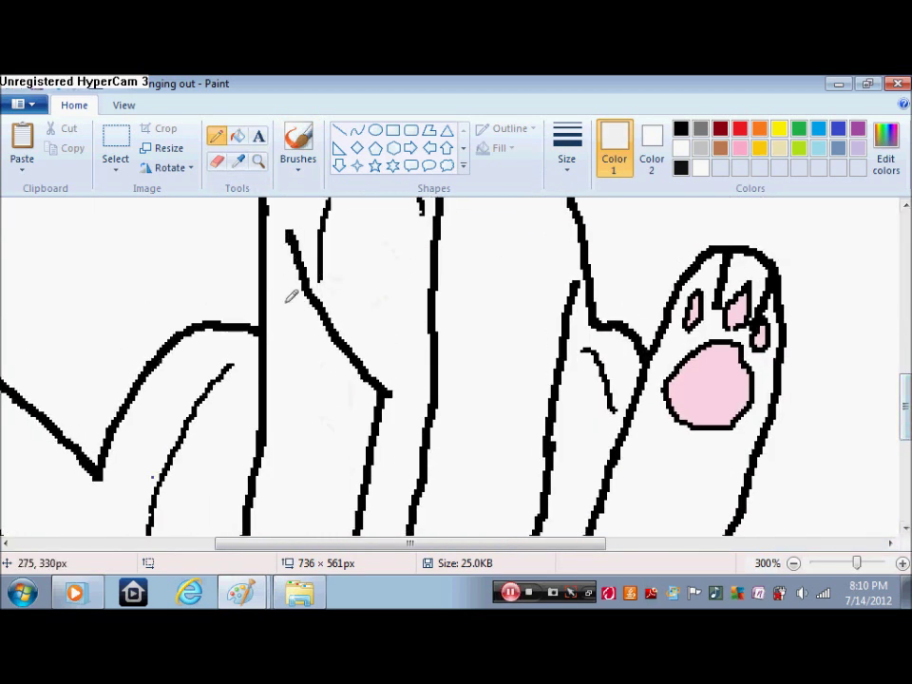
scroll(353, 404, down, 5)
scroll(354, 317, up, 1)
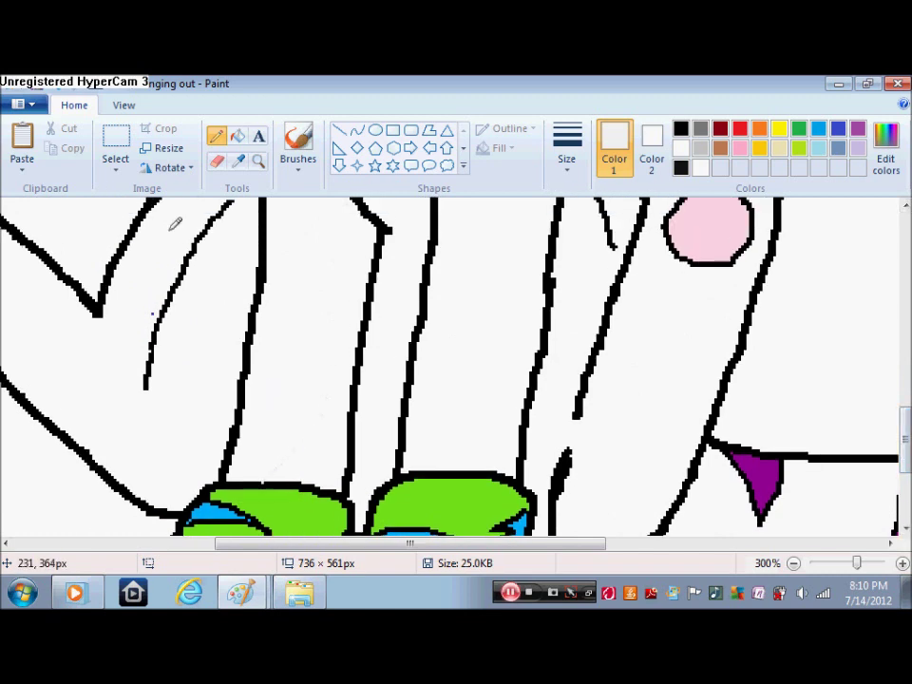
drag(520, 543, 366, 543)
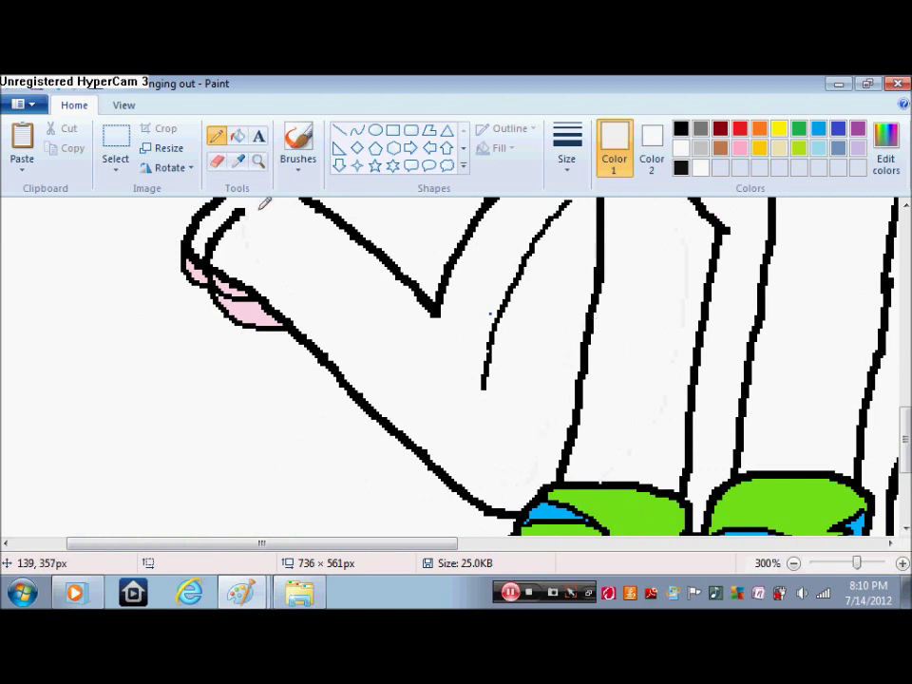
drag(903, 435, 903, 415)
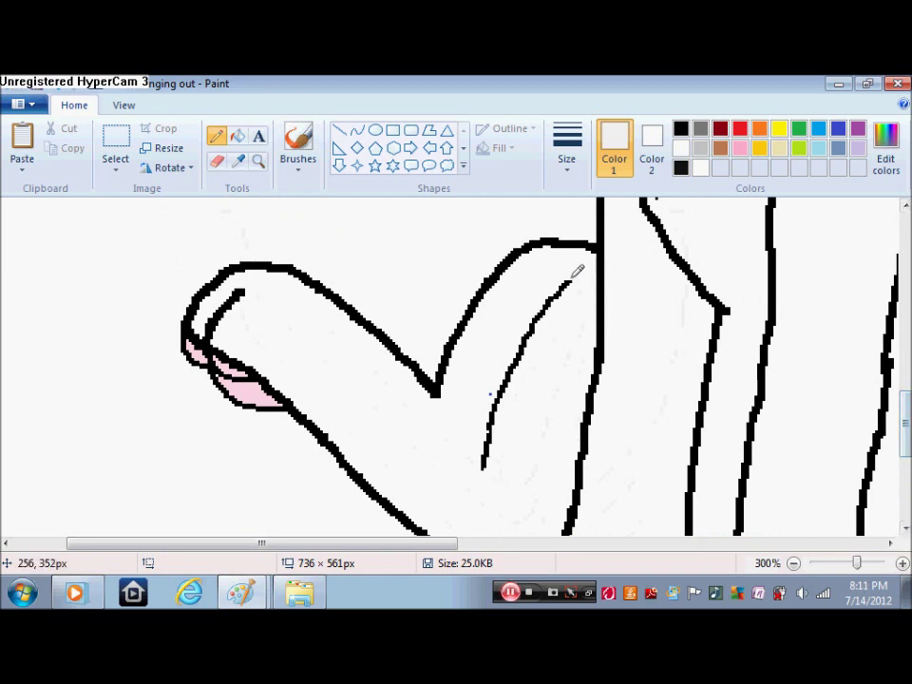
drag(415, 544, 568, 544)
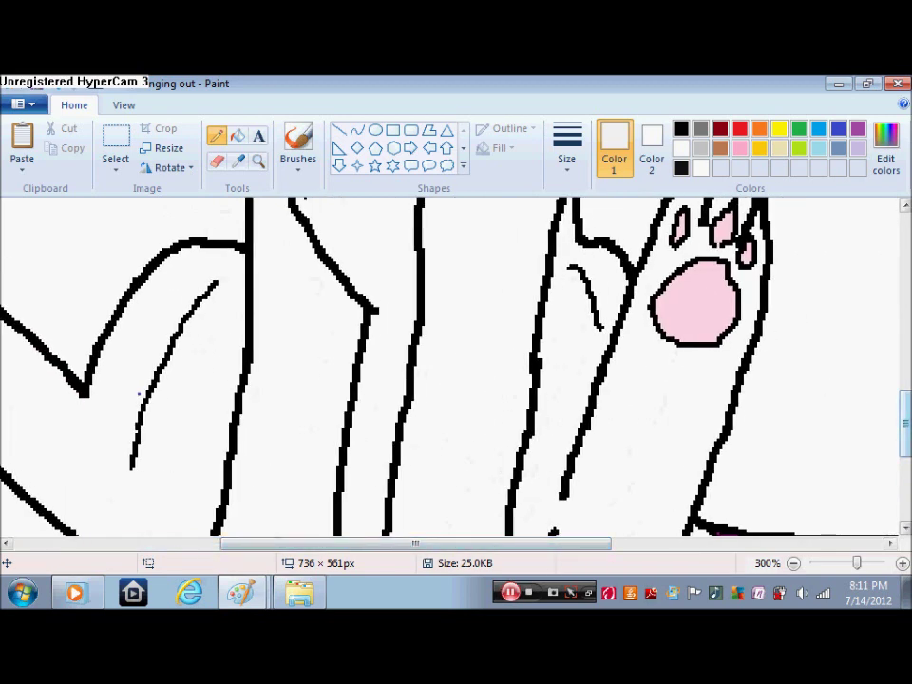
- Shade the front leg nearer the tail and the raised hind leg around its pink paw pads in light gray
scroll(576, 328, up, 3)
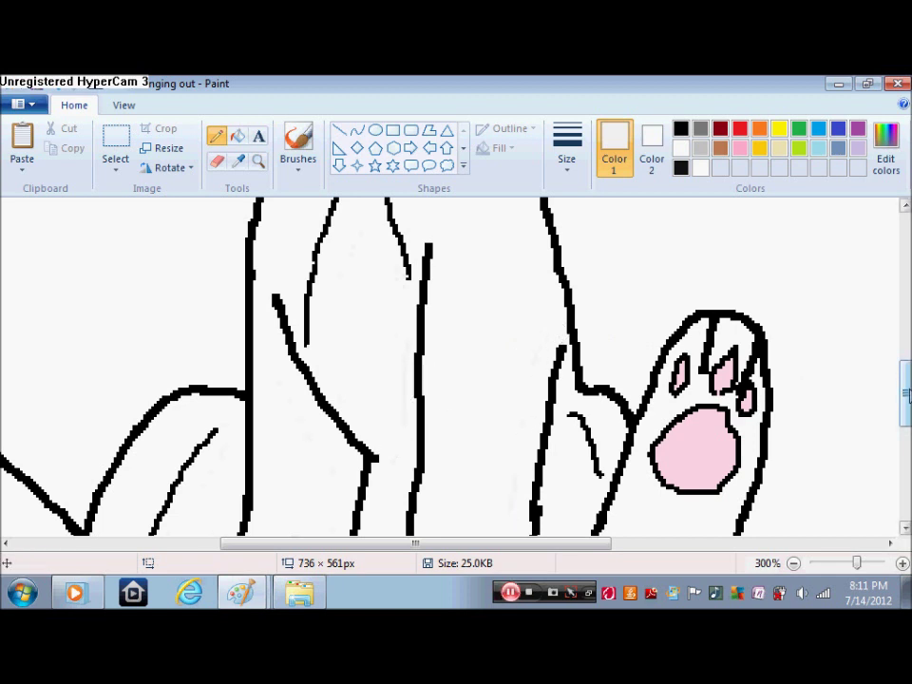
drag(905, 388, 903, 433)
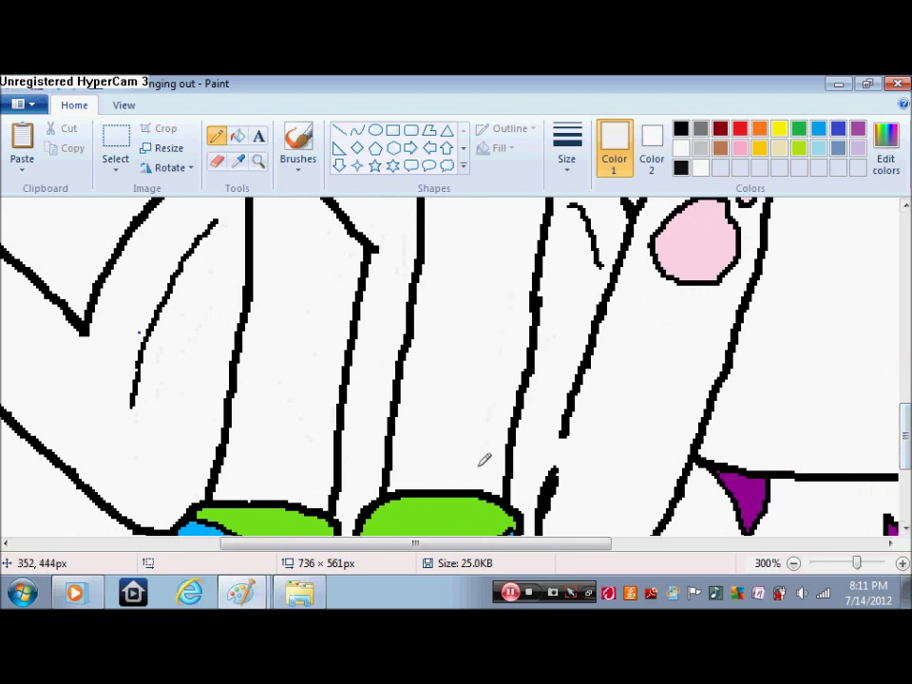
drag(907, 414, 906, 388)
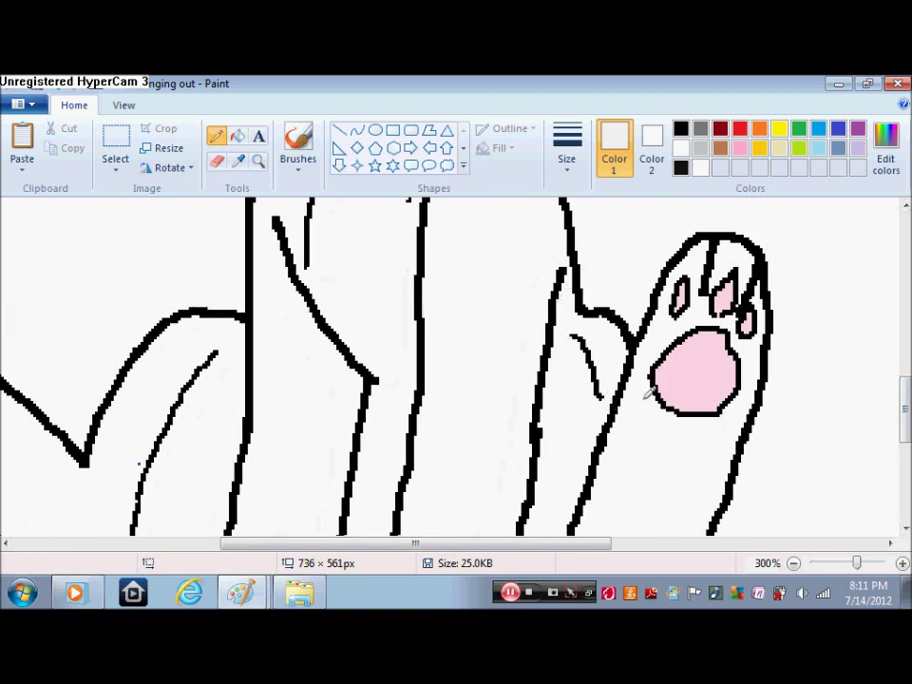
scroll(650, 393, down, 5)
scroll(583, 463, up, 1)
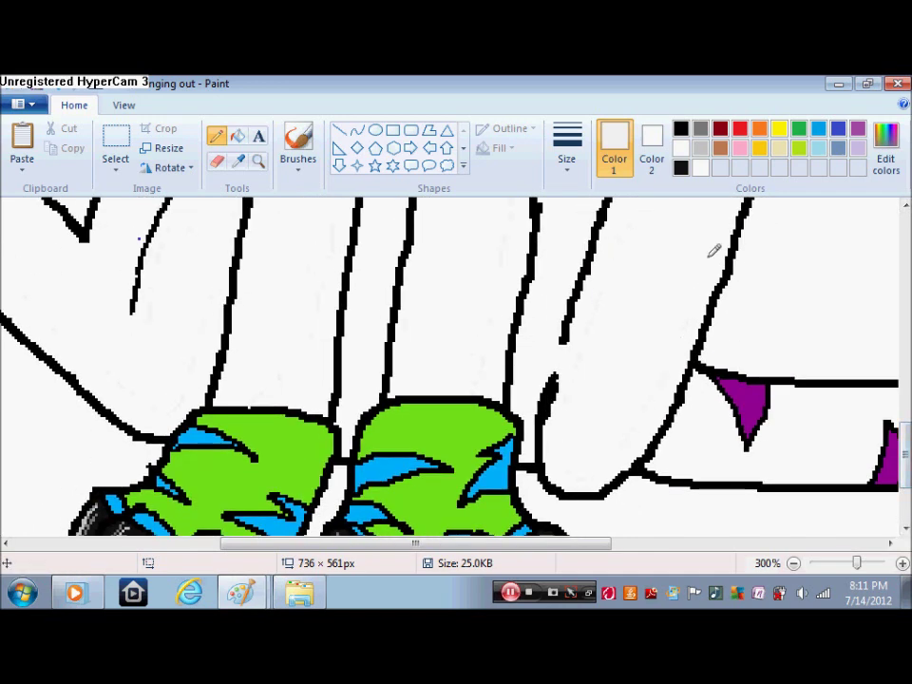
scroll(905, 409, up, 5)
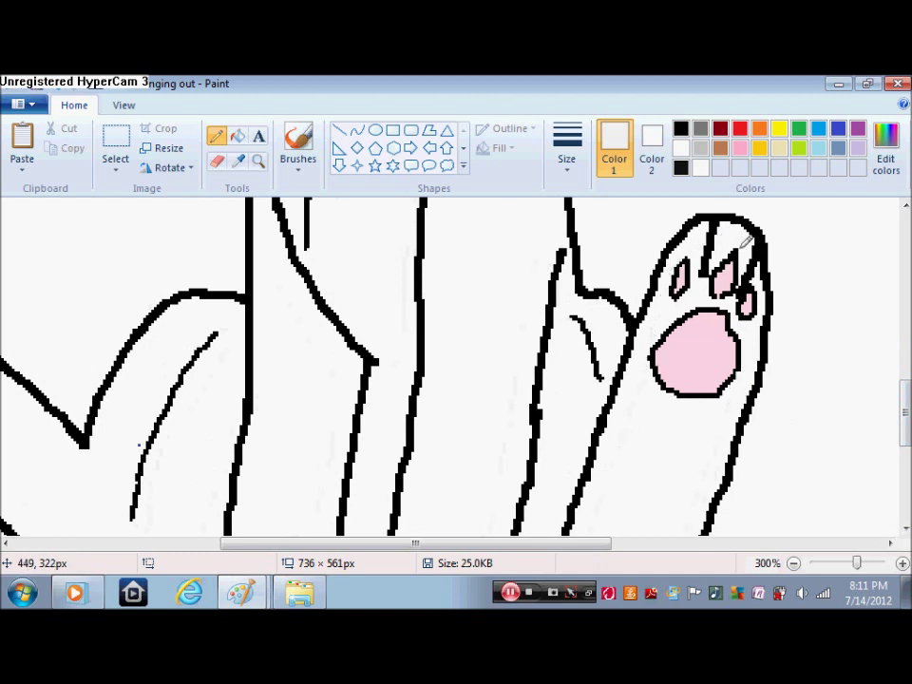
mouse_move(905, 408)
mouse_down()
mouse_move(901, 489)
mouse_move(901, 407)
mouse_move(907, 416)
mouse_up()
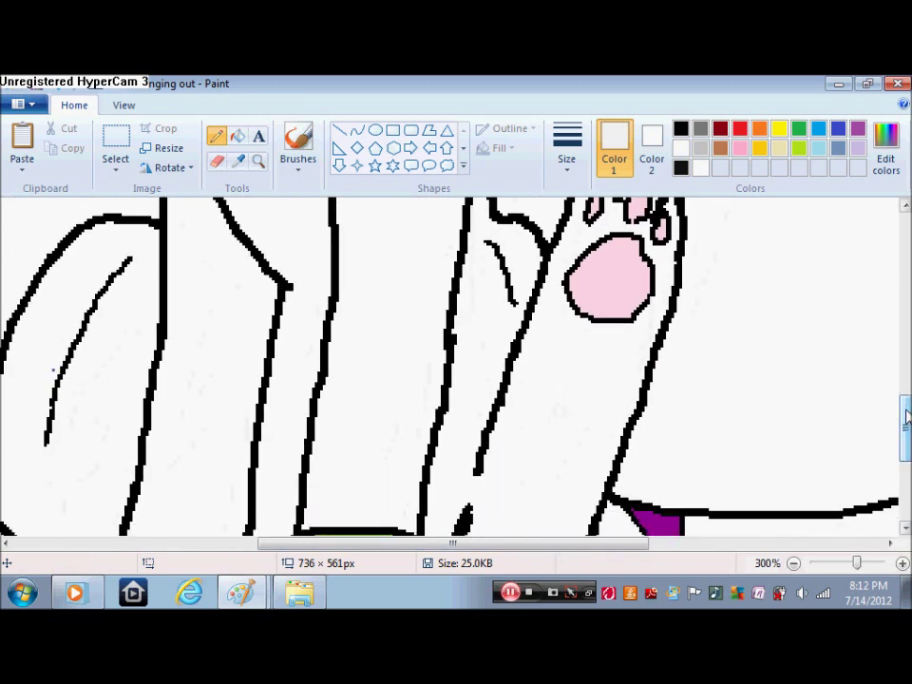
- Shade the tail with the light gray pencil and erase the stray black marks beside the purple stripe near its bend
scroll(665, 428, down, 3)
scroll(513, 429, right, 5)
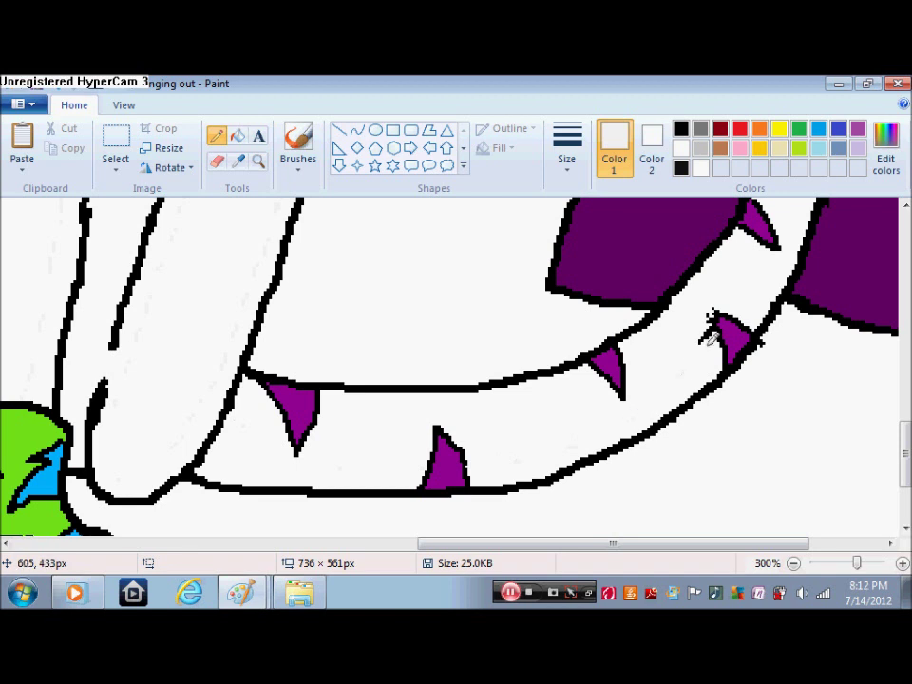
click(217, 161)
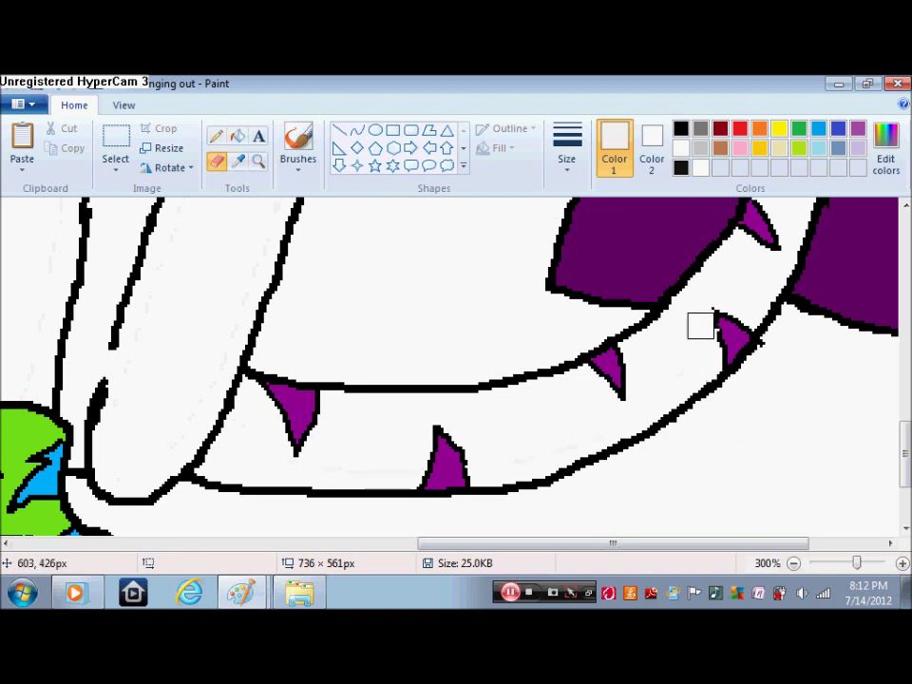
click(216, 136)
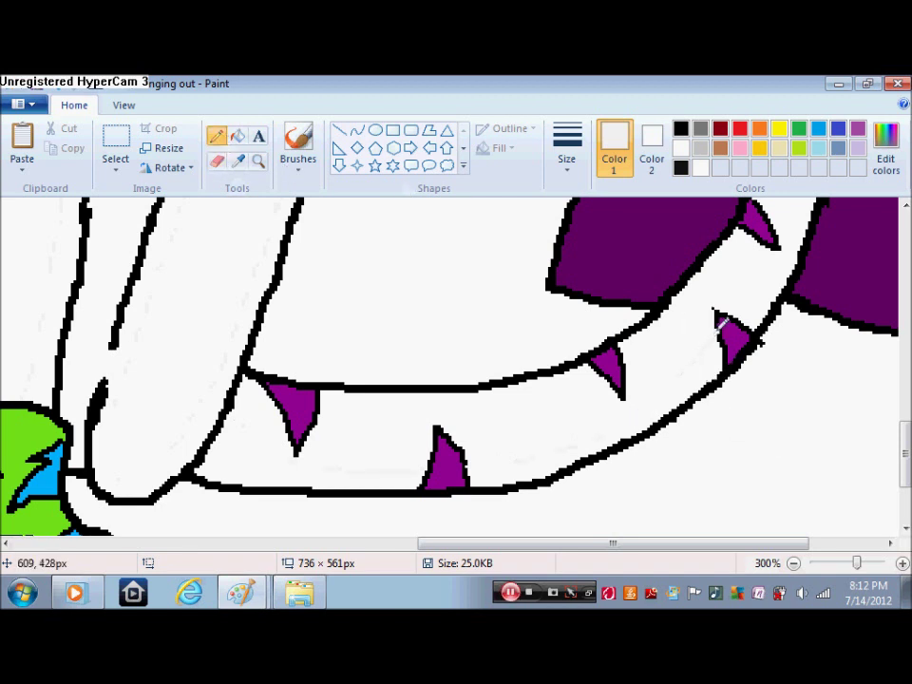
scroll(769, 444, up, 3)
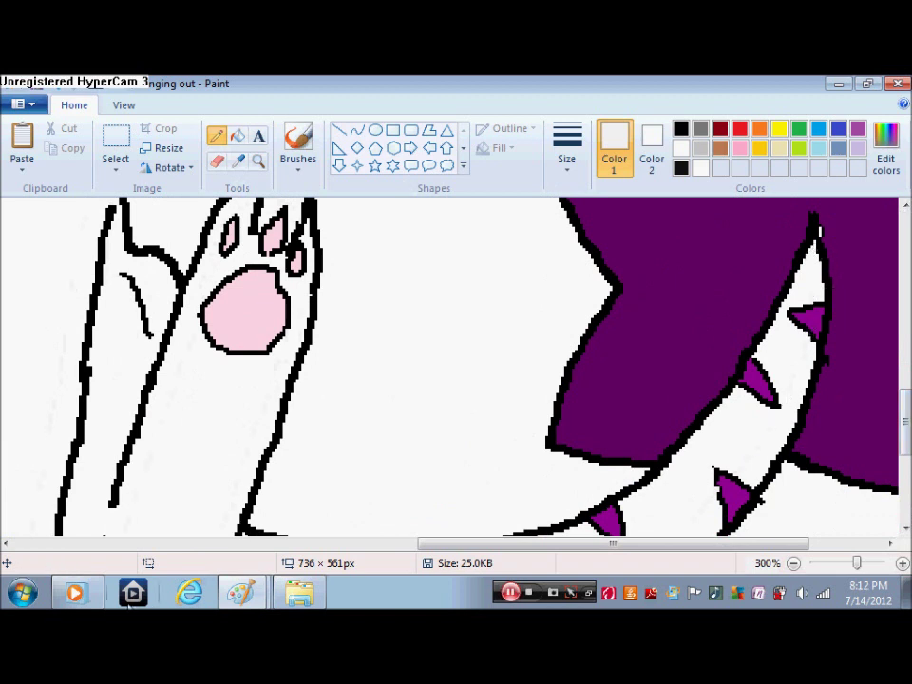
- Shade the face around the purple fringe, eye and cheeks, and the neck below the chin, with the light gray pencil
scroll(905, 413, up, 3)
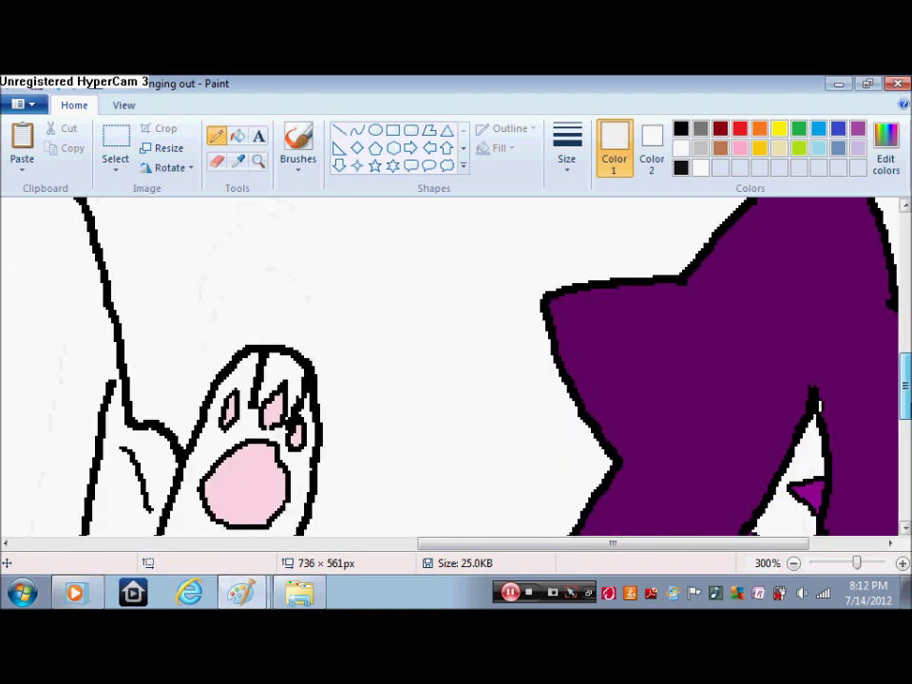
scroll(892, 494, down, 5)
scroll(749, 529, up, 2)
drag(749, 543, 454, 542)
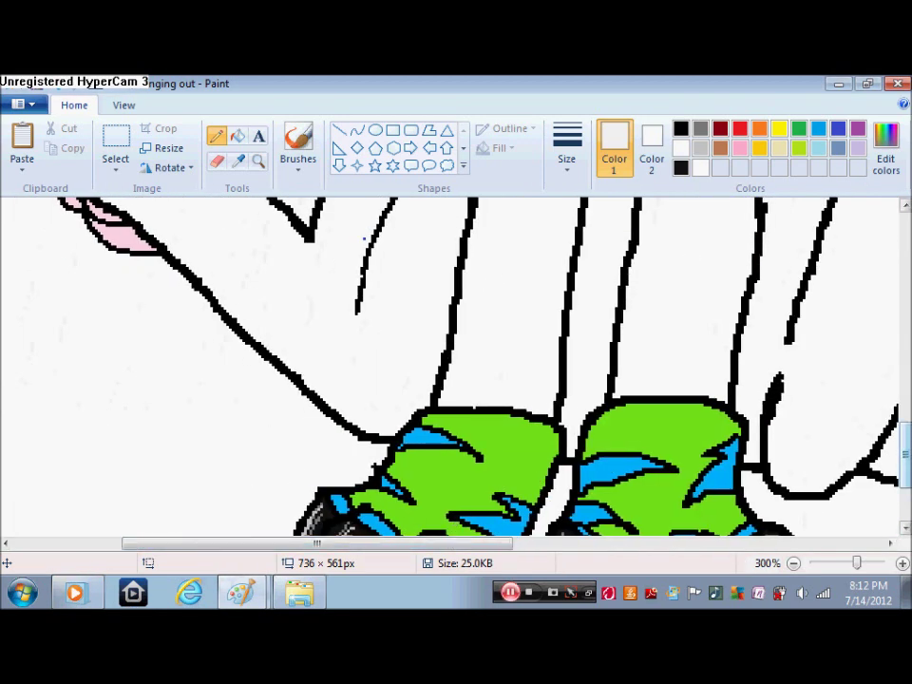
scroll(445, 296, up, 8)
scroll(444, 296, down, 1)
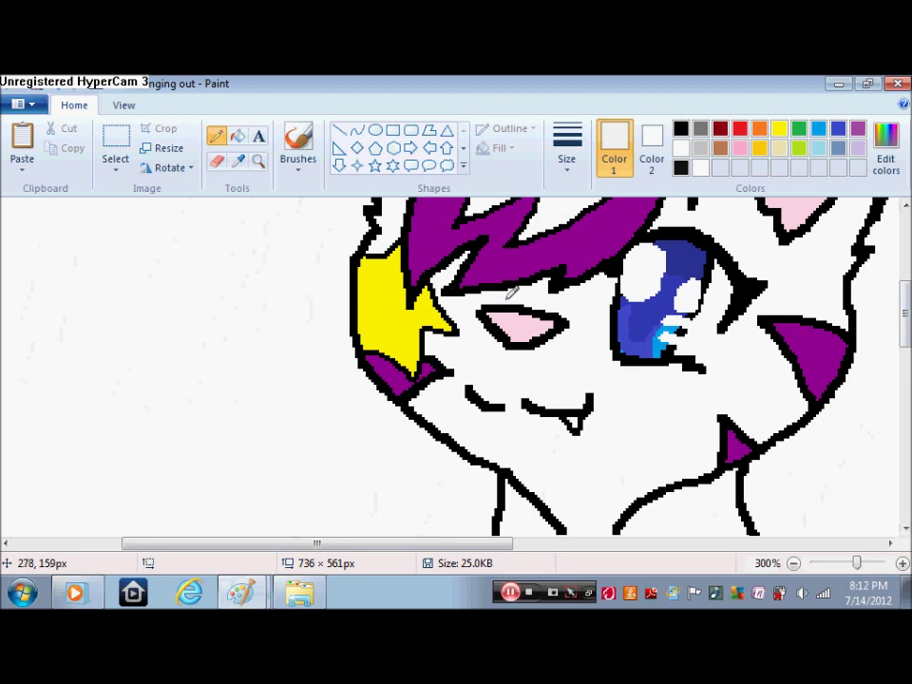
scroll(777, 260, up, 3)
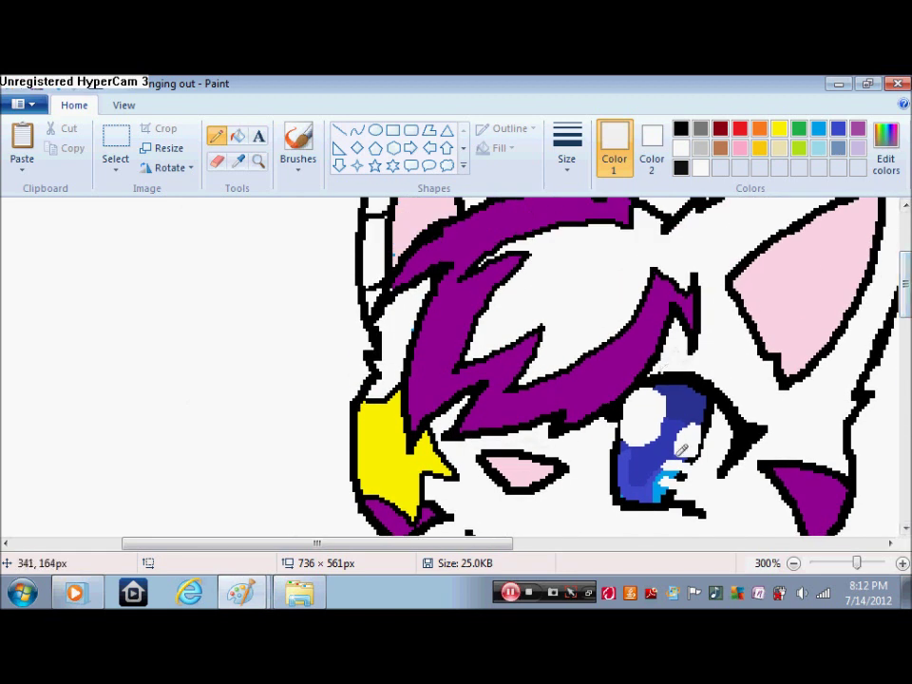
scroll(902, 323, down, 6)
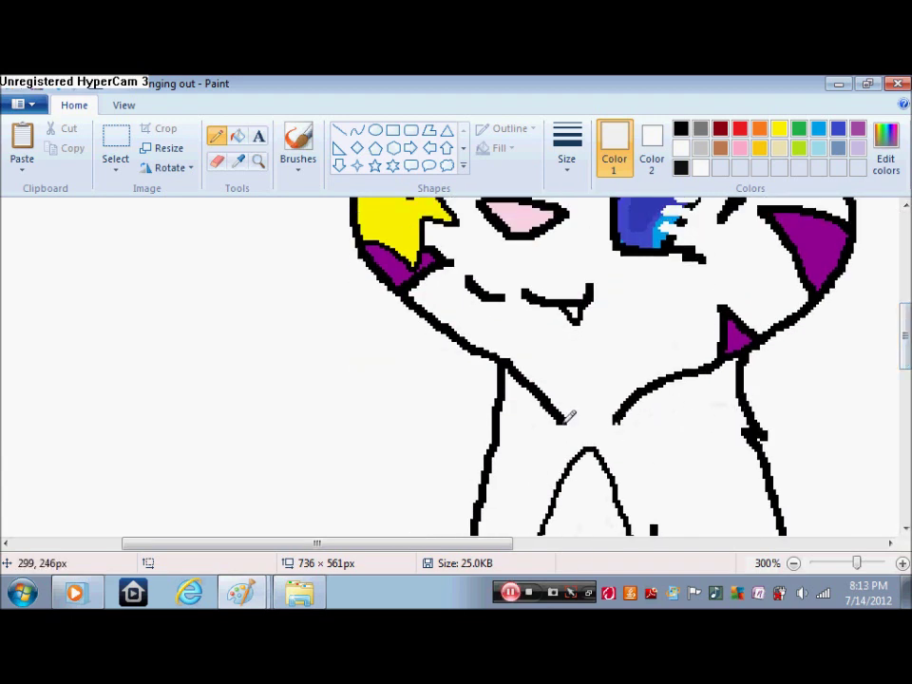
scroll(902, 313, up, 3)
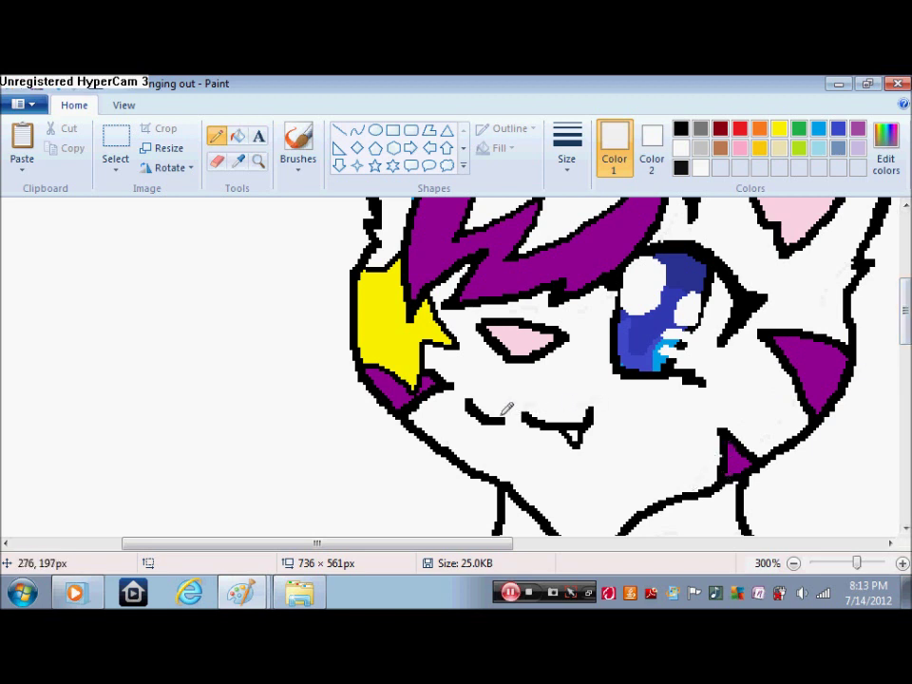
- Shade the striped ear and the larger ear around their pink insides with the light gray pencil
scroll(770, 384, up, 5)
mouse_move(905, 266)
mouse_down()
mouse_move(905, 249)
mouse_move(905, 281)
mouse_move(905, 245)
mouse_up()
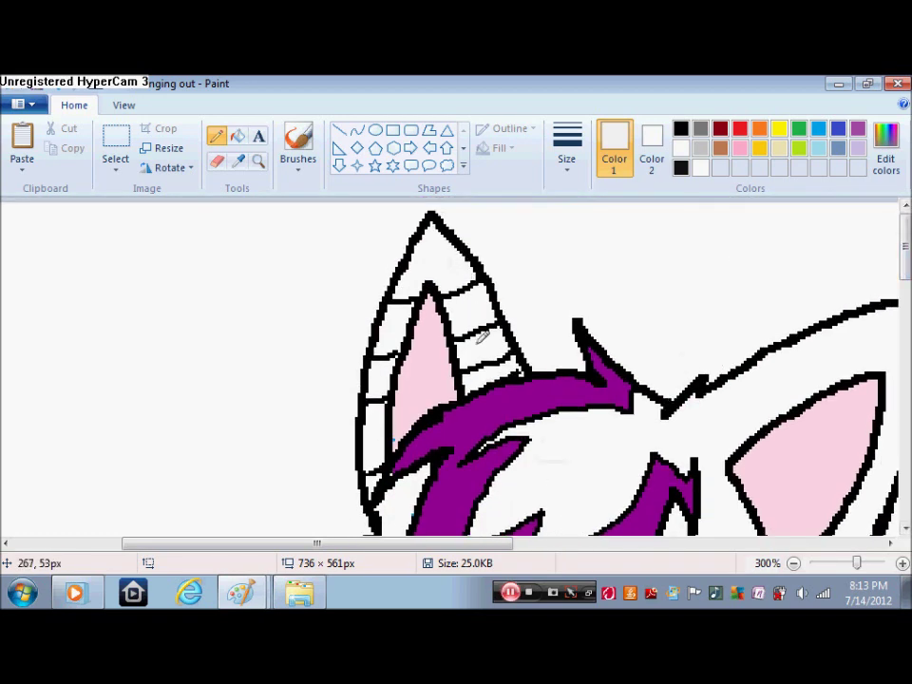
scroll(559, 502, right, 5)
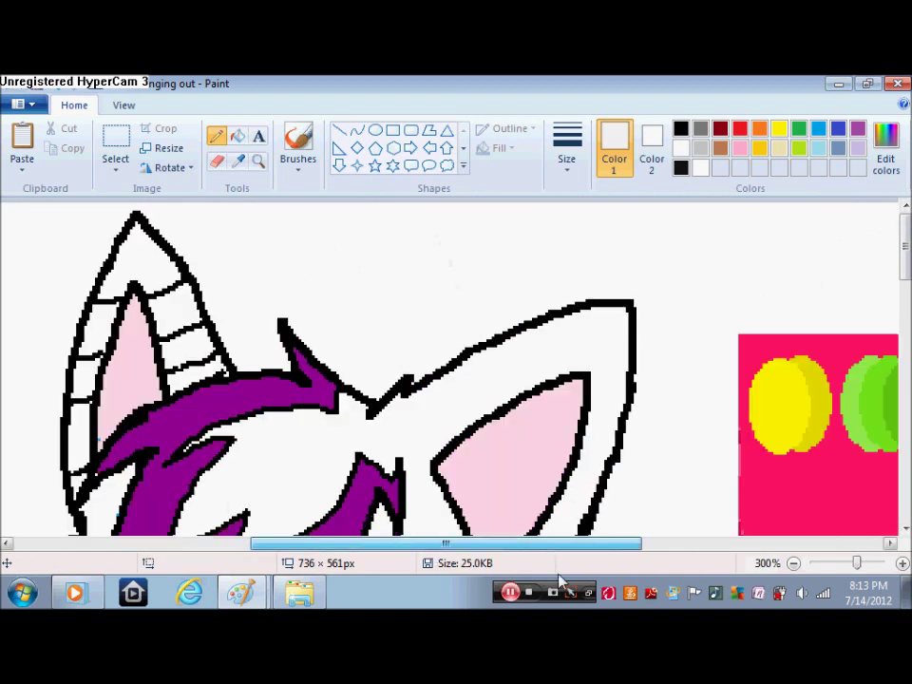
scroll(475, 428, down, 3)
scroll(616, 210, up, 1)
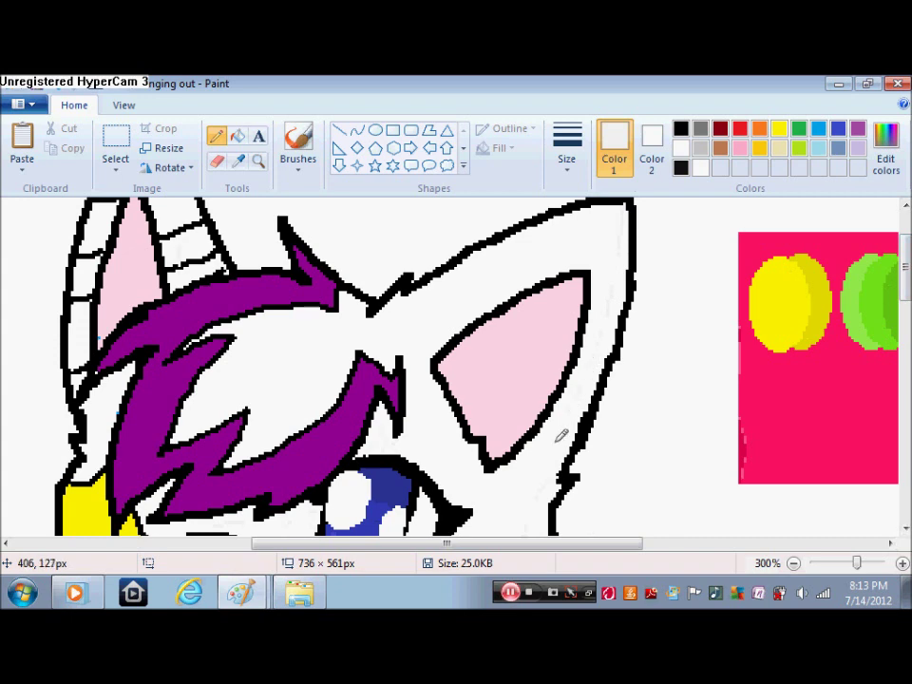
- Zoom out to 100% and fill the pointed chest patch with the light gray
drag(905, 271, 893, 456)
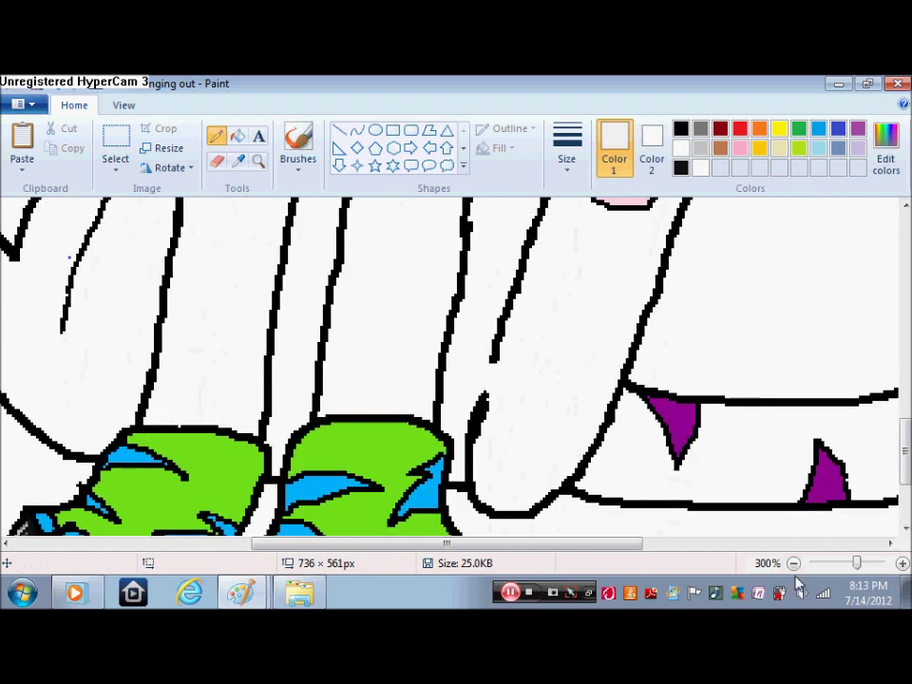
click(794, 562)
click(793, 563)
scroll(482, 243, up, 3)
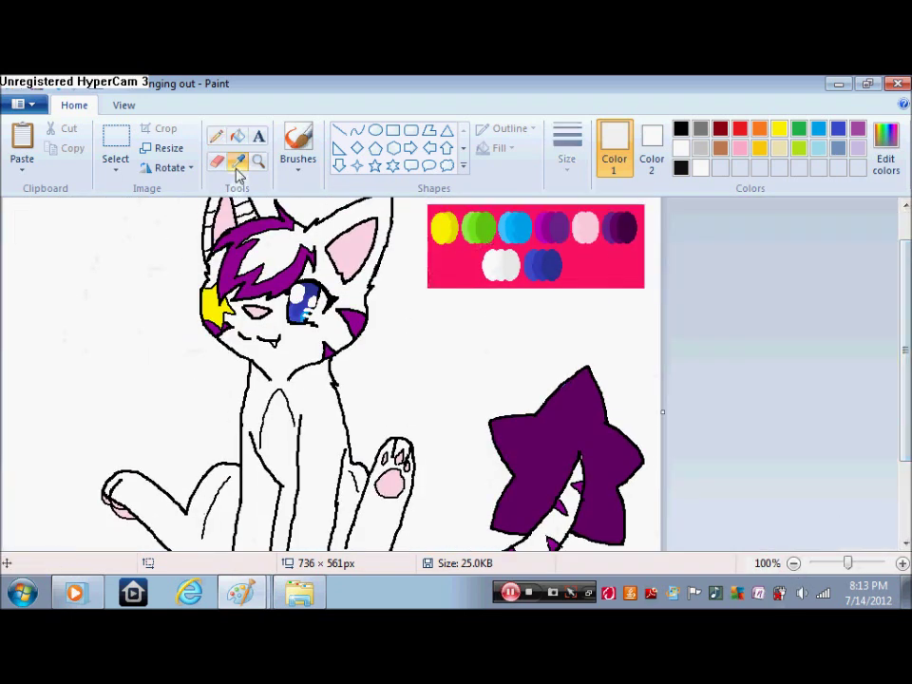
click(237, 136)
click(277, 418)
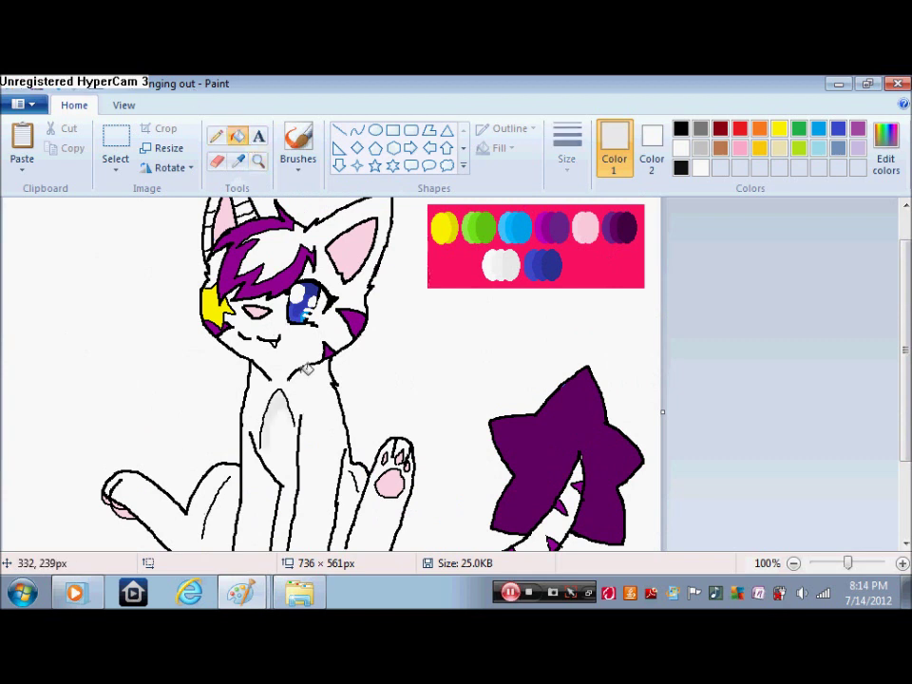